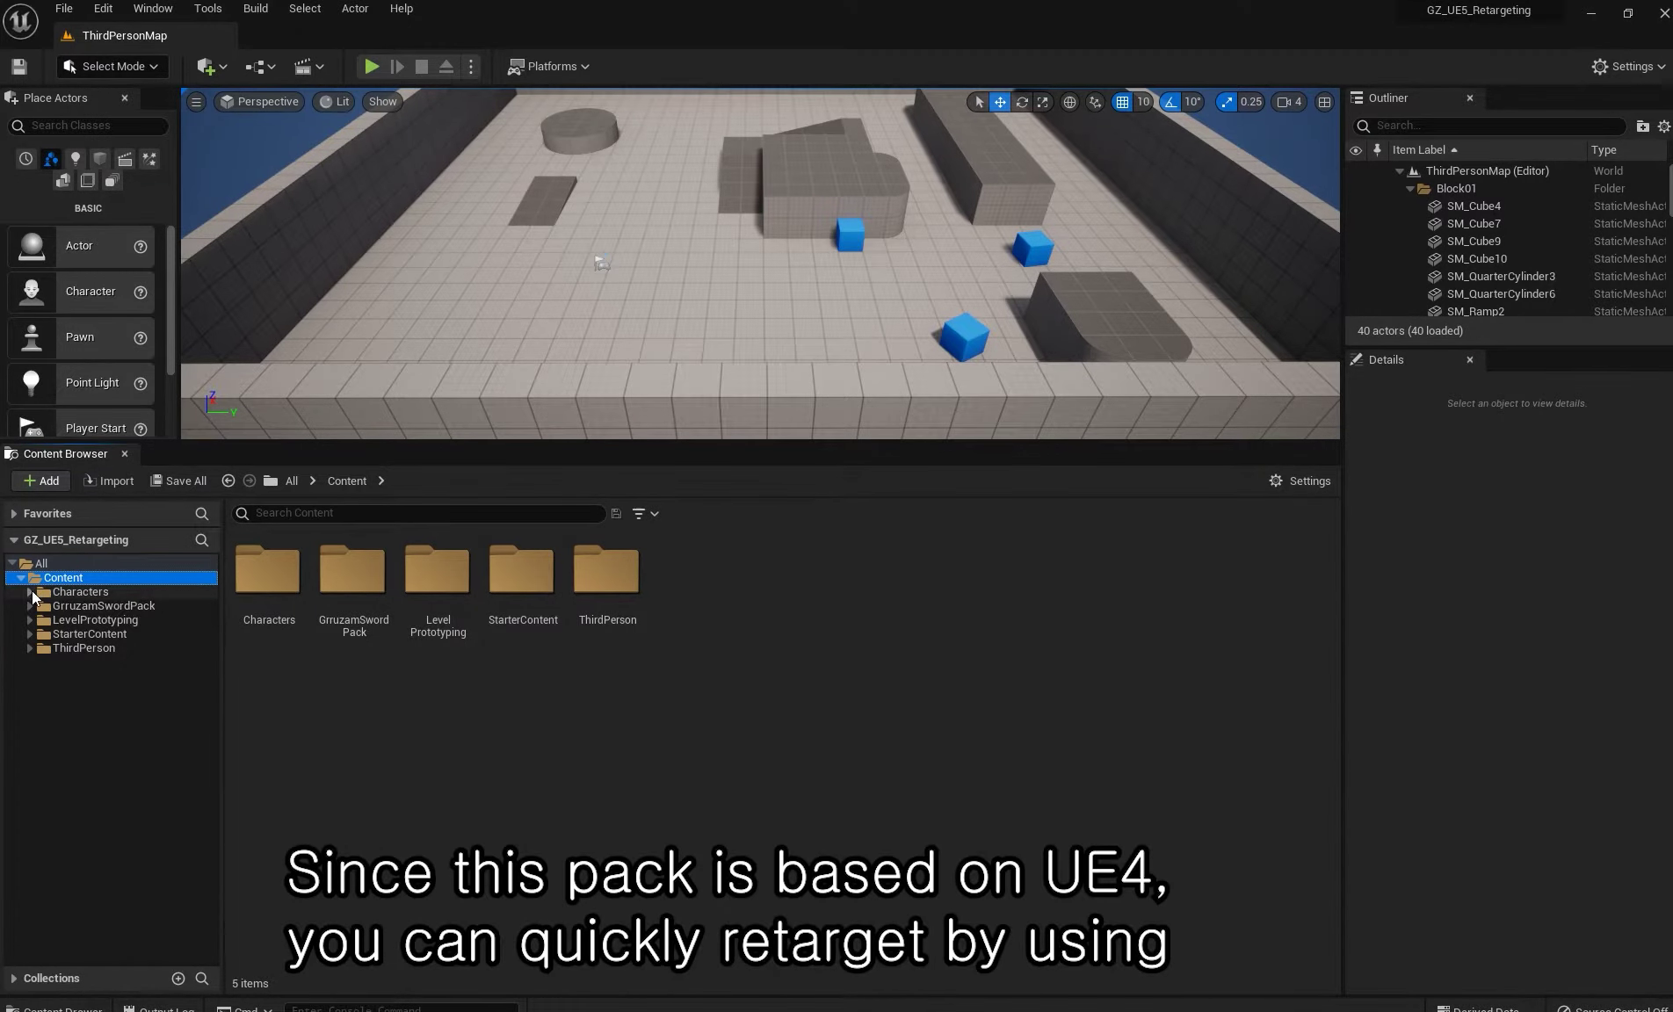
- Open the Characters > Mannequin_UE4 > Meshes folder in the Content Browser
click(30, 592)
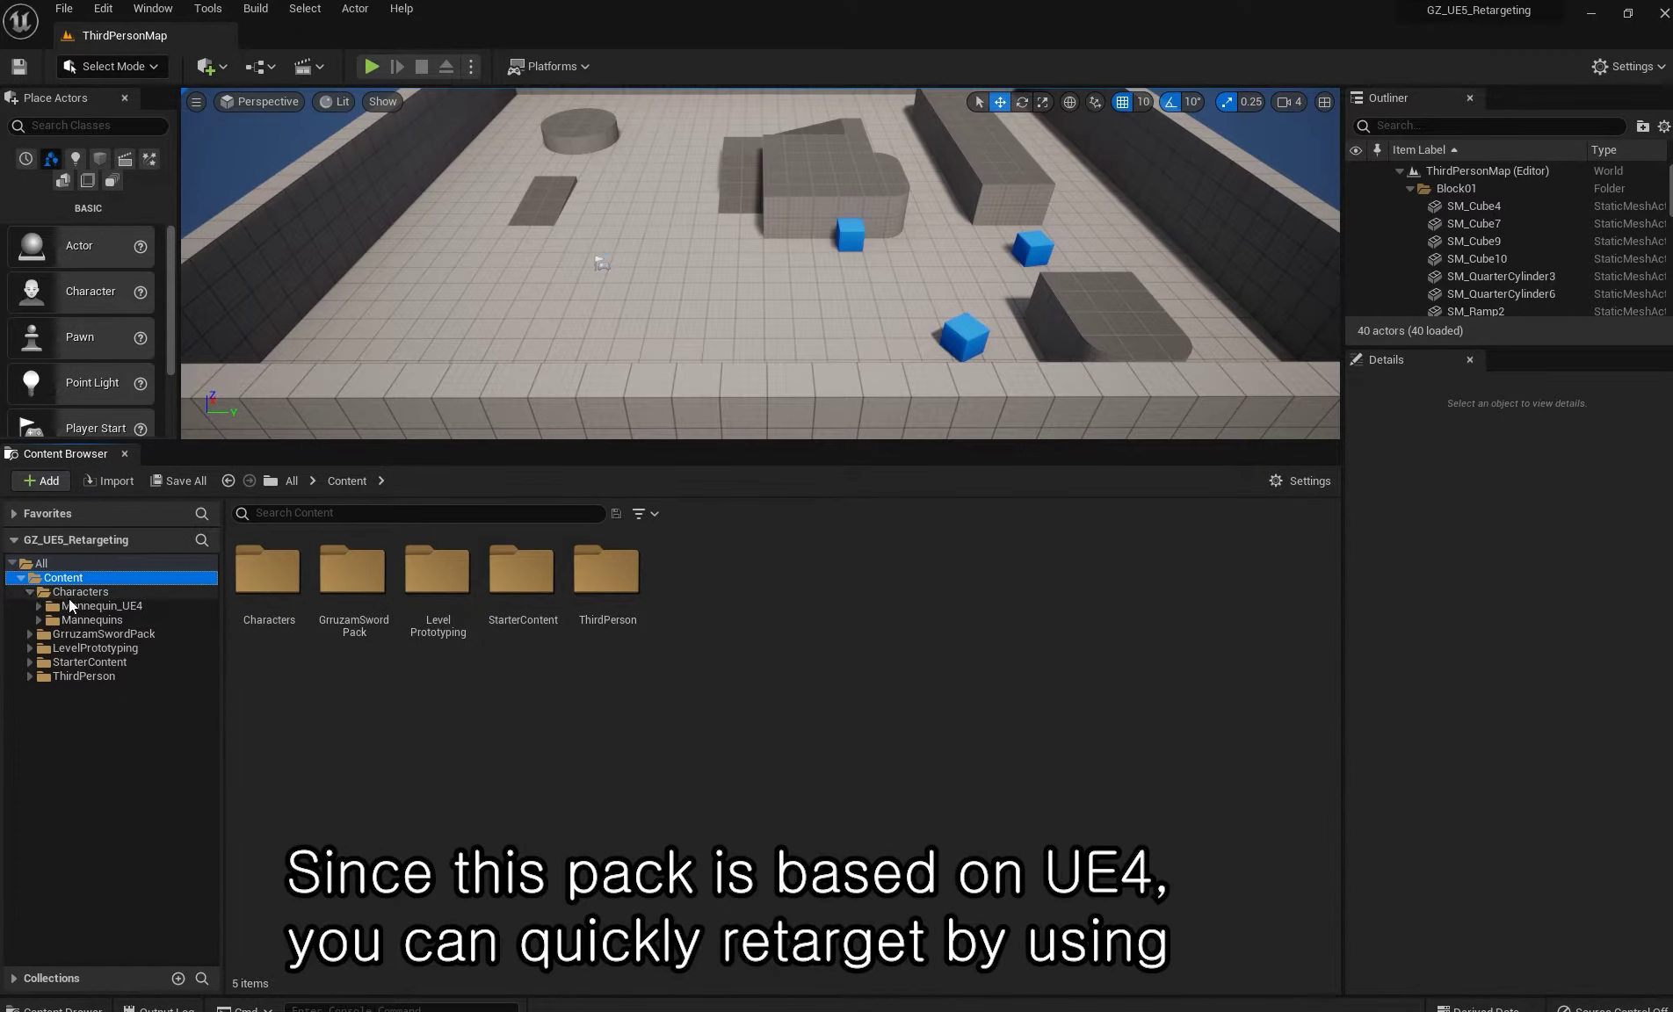
click(129, 606)
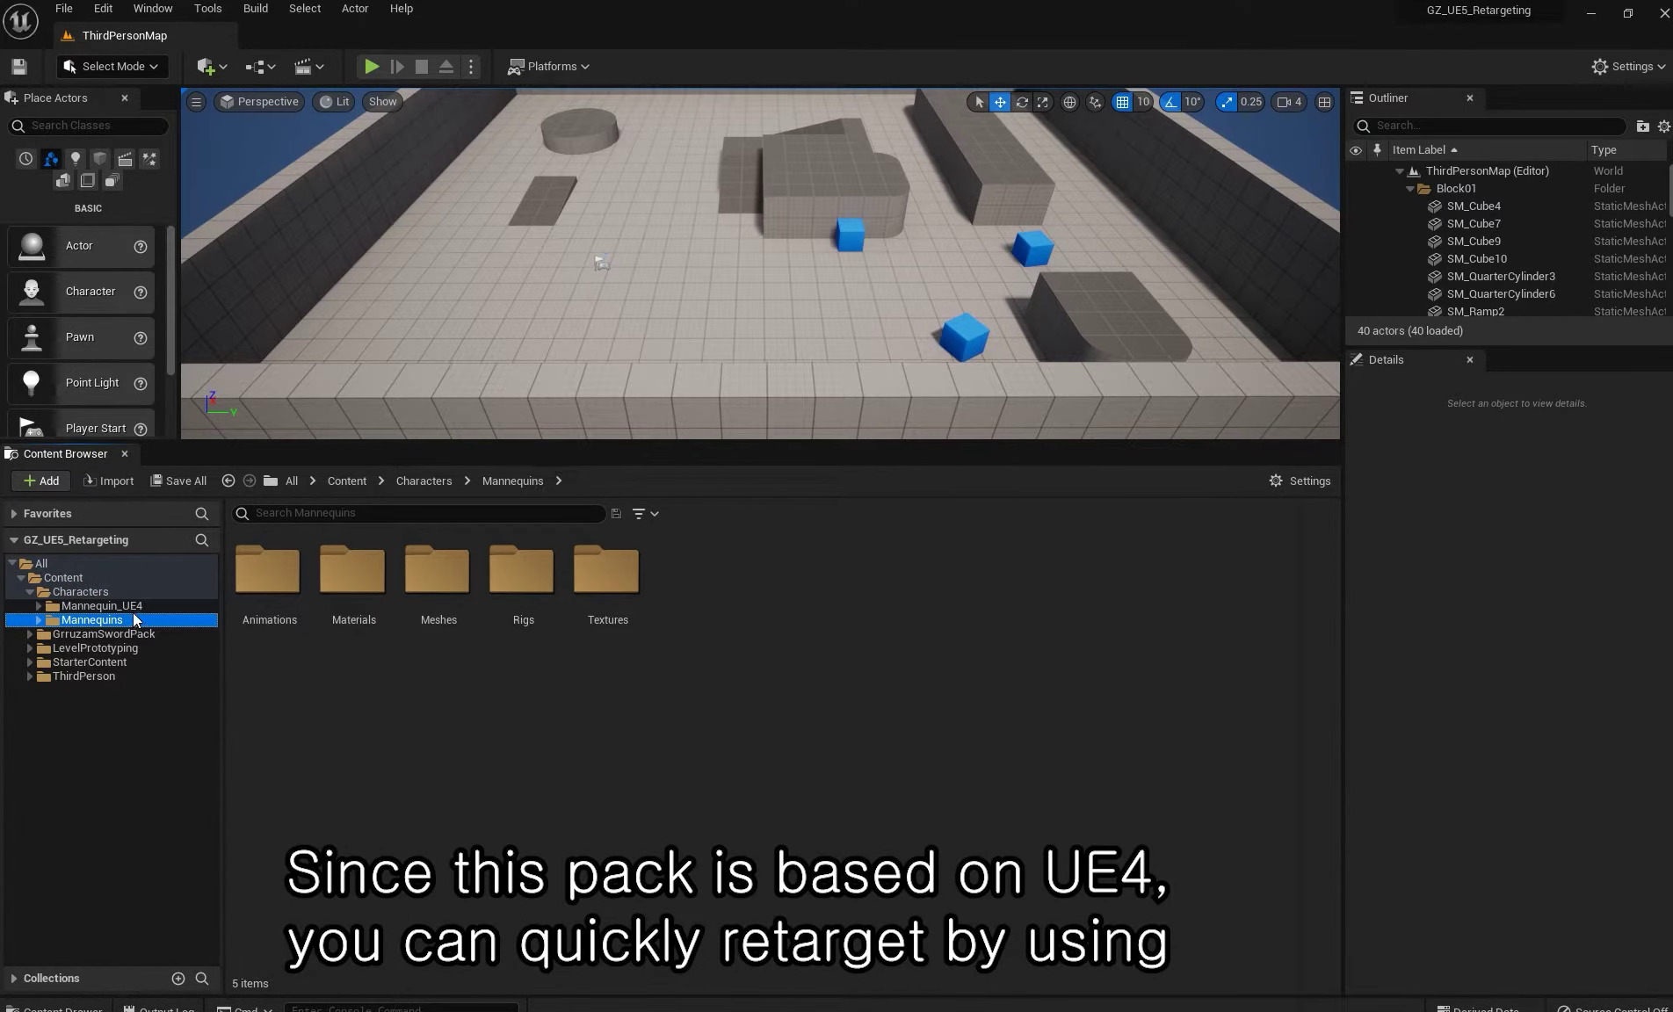
click(38, 606)
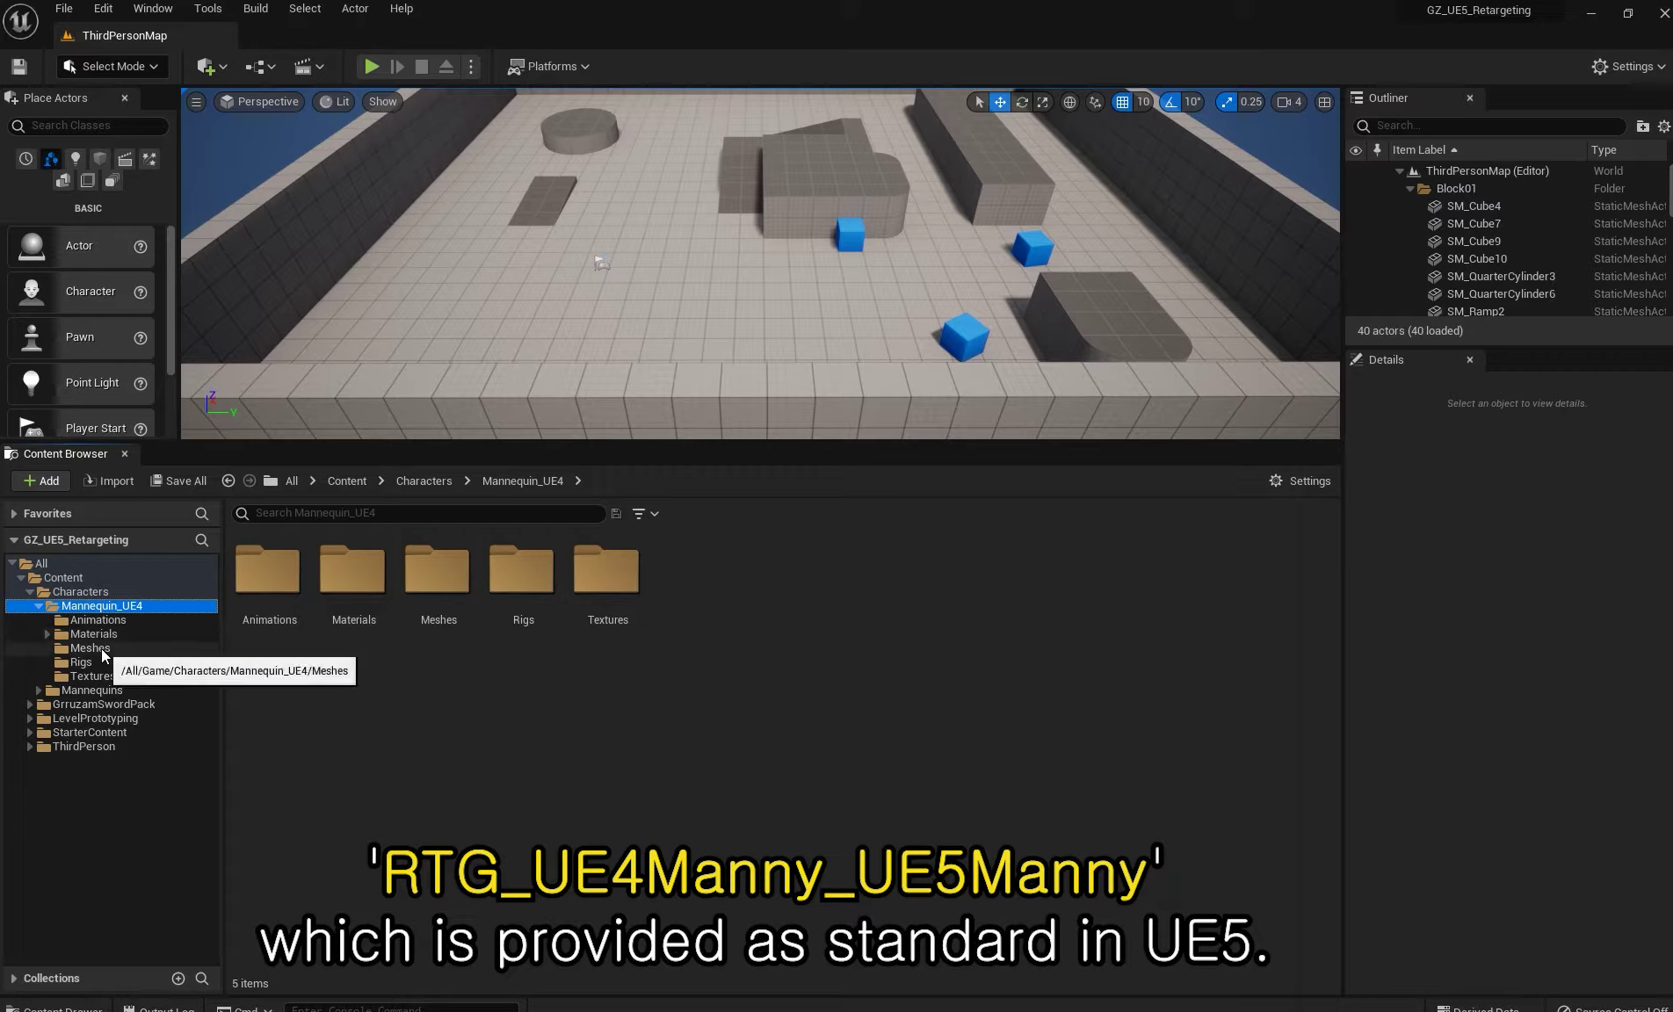
click(97, 649)
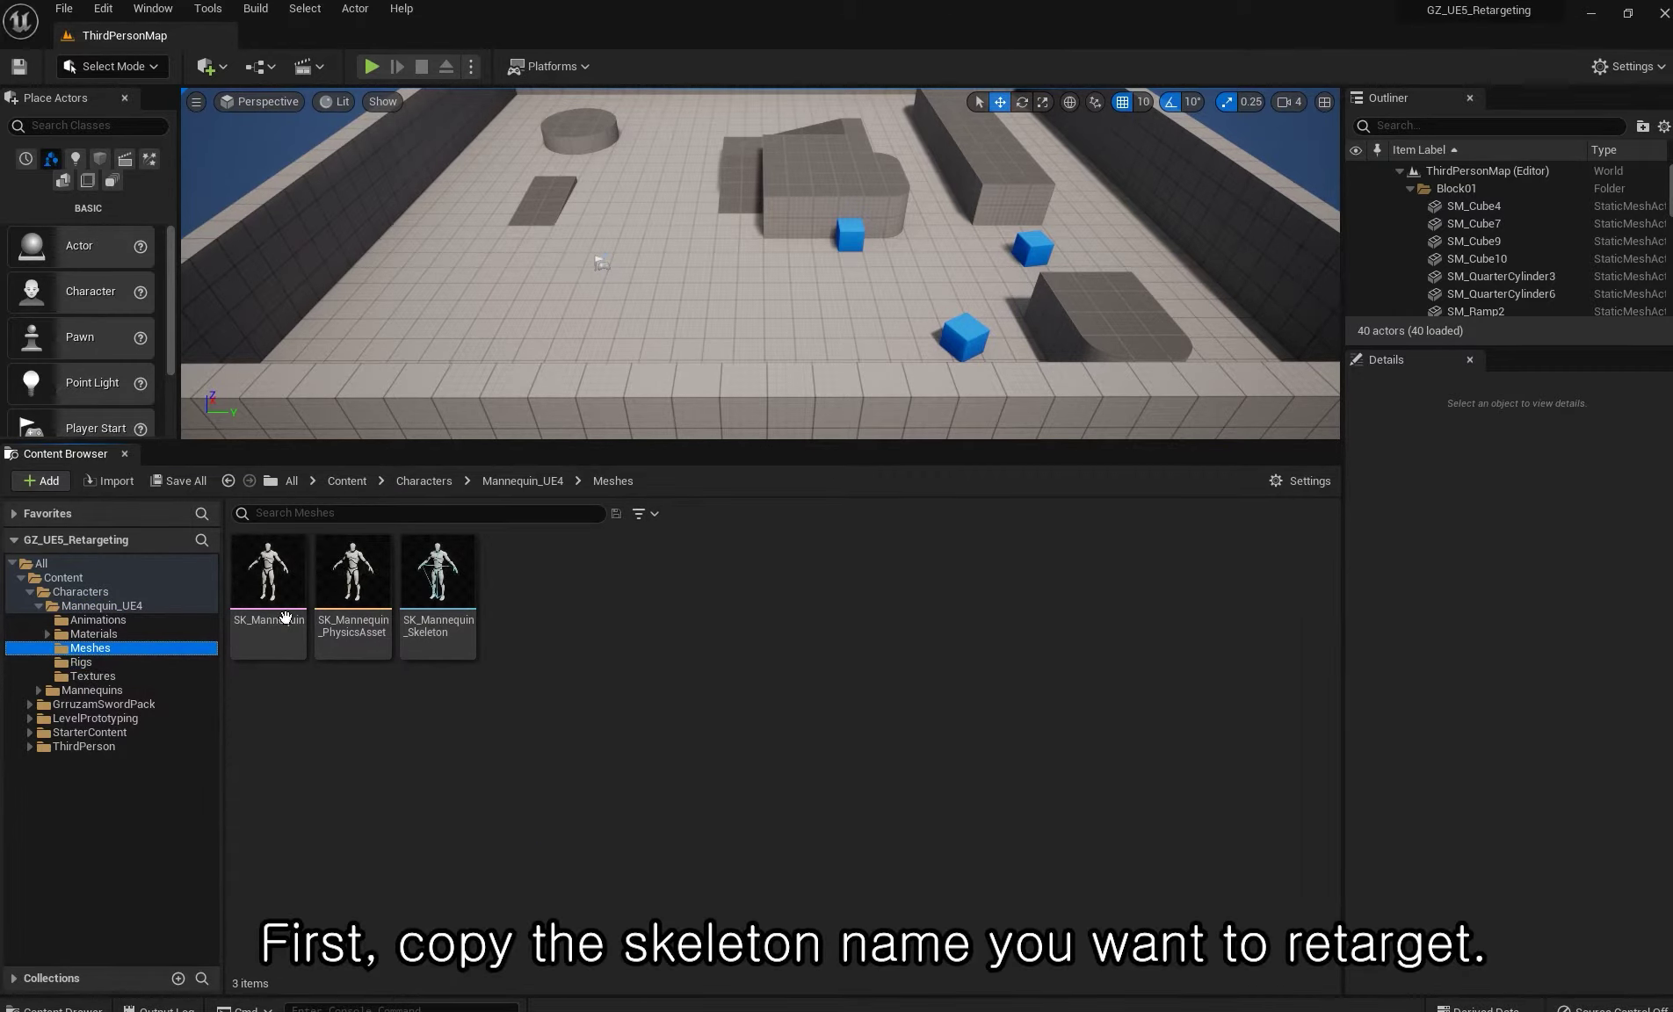
- Copy the SK_Mannequin_Skeleton asset name through Rename, leaving the name unchanged
click(440, 582)
right_click(445, 587)
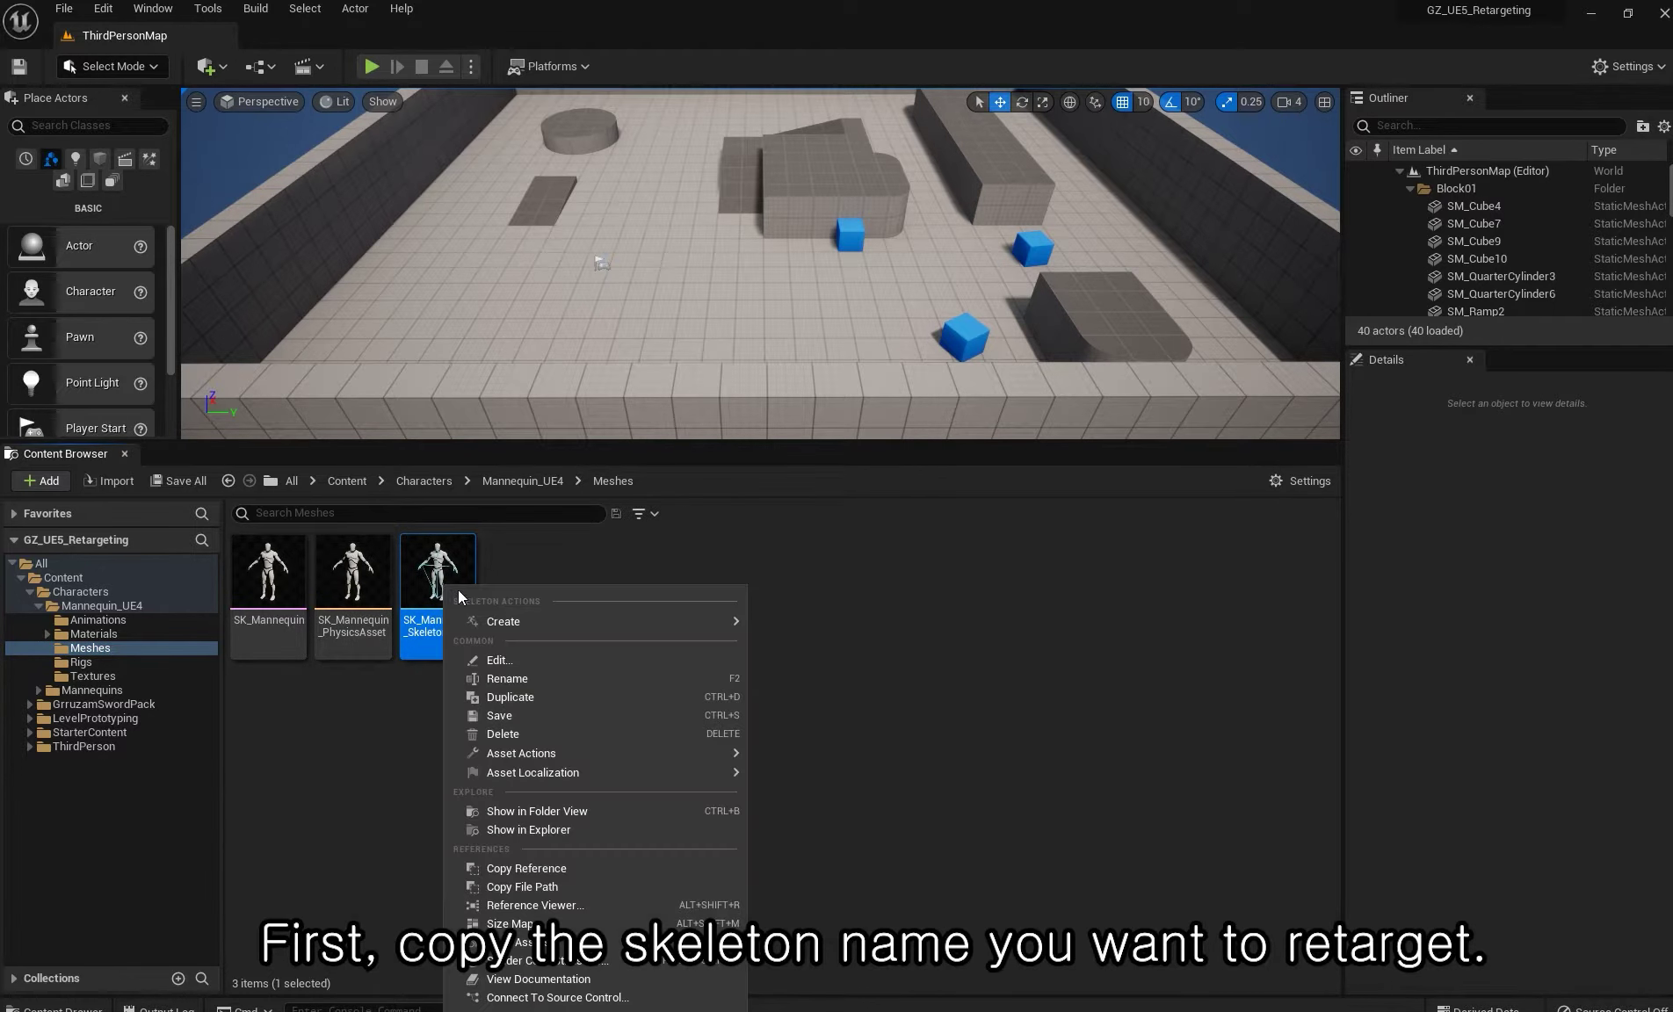
click(537, 685)
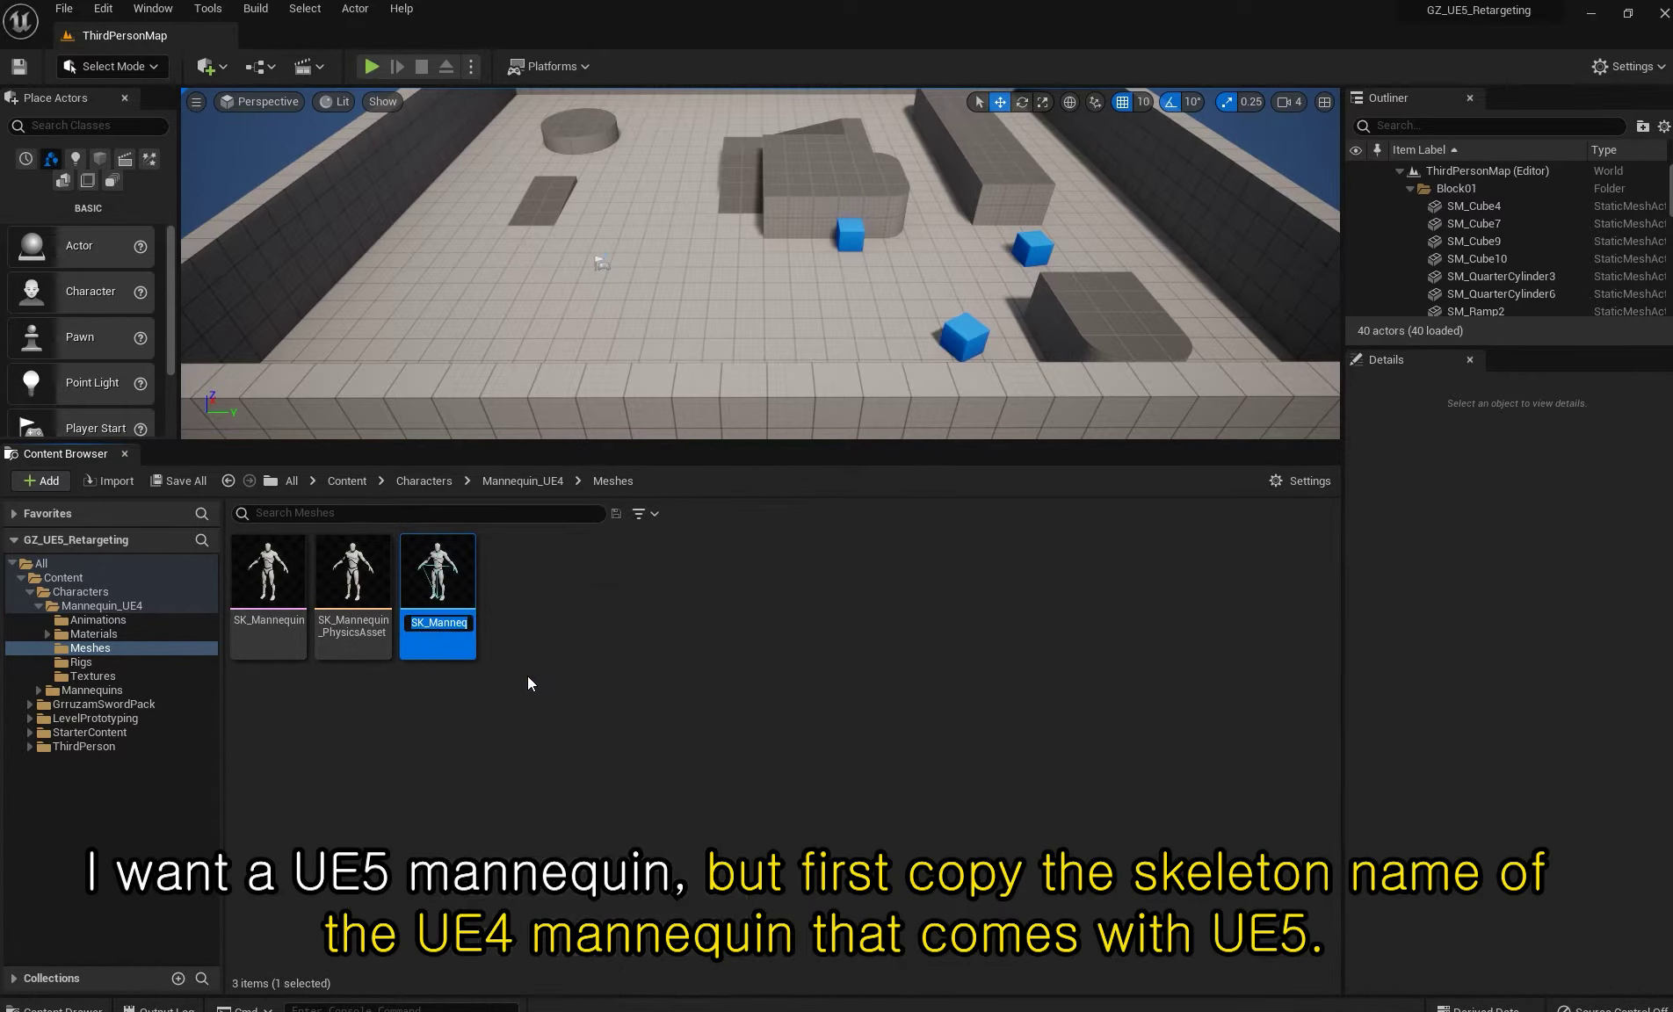
right_click(457, 627)
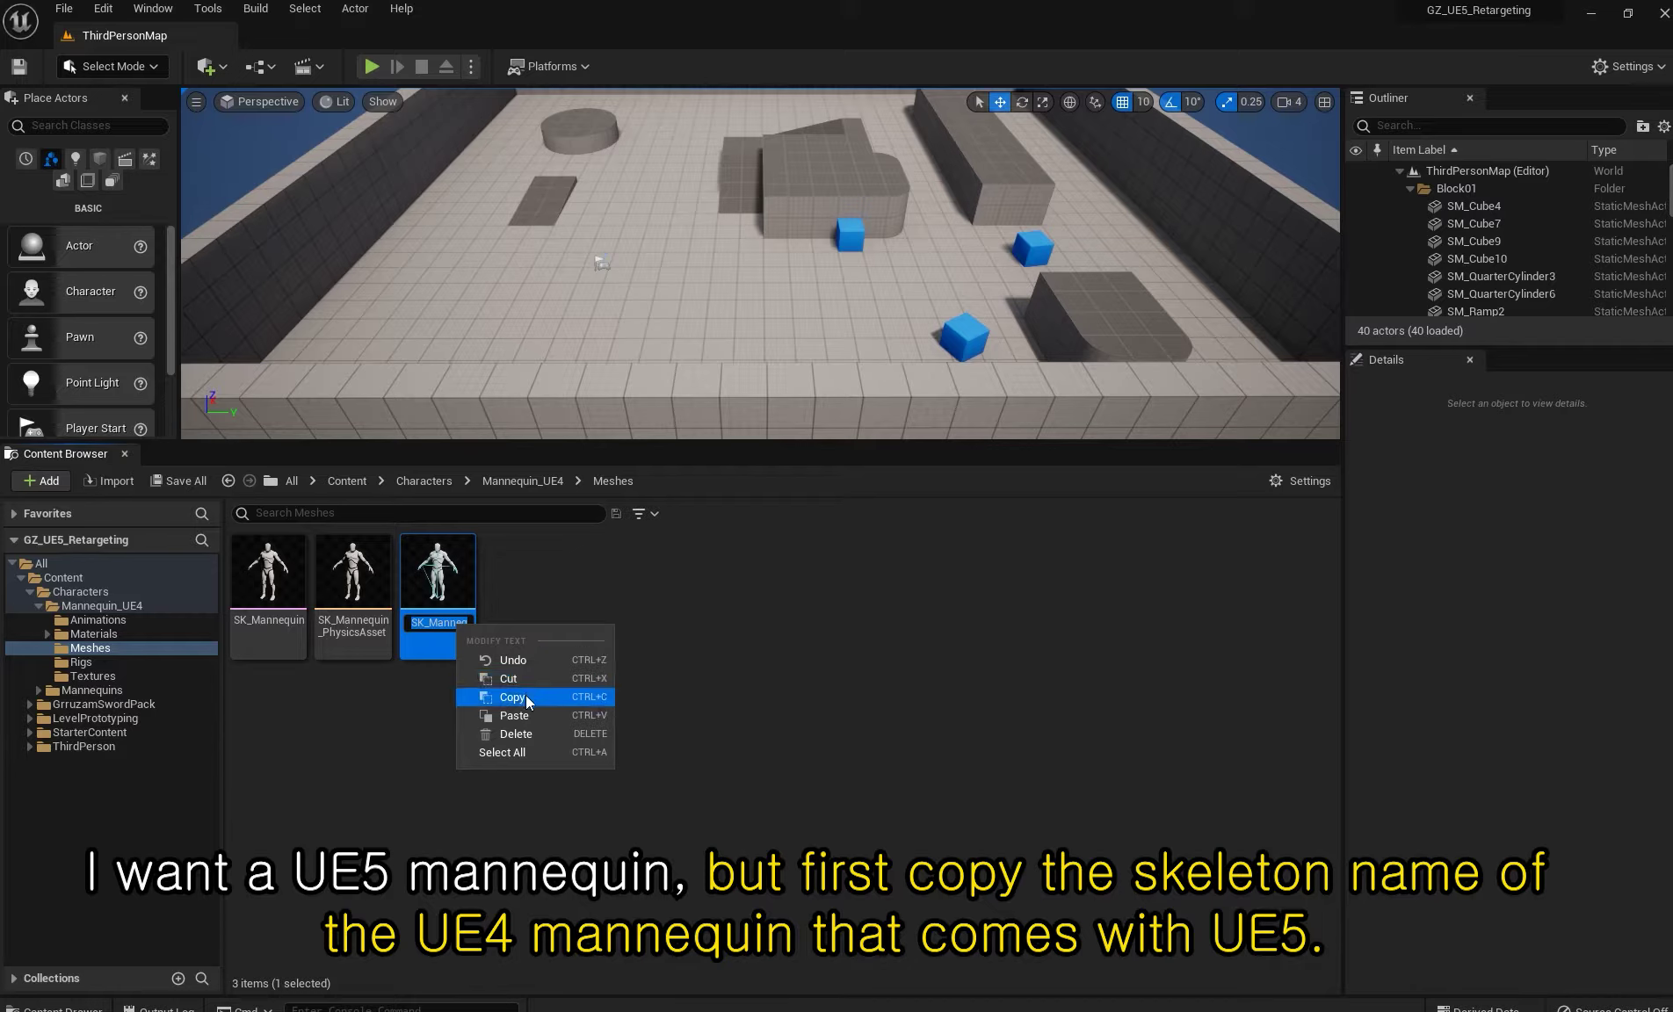
click(524, 695)
click(490, 675)
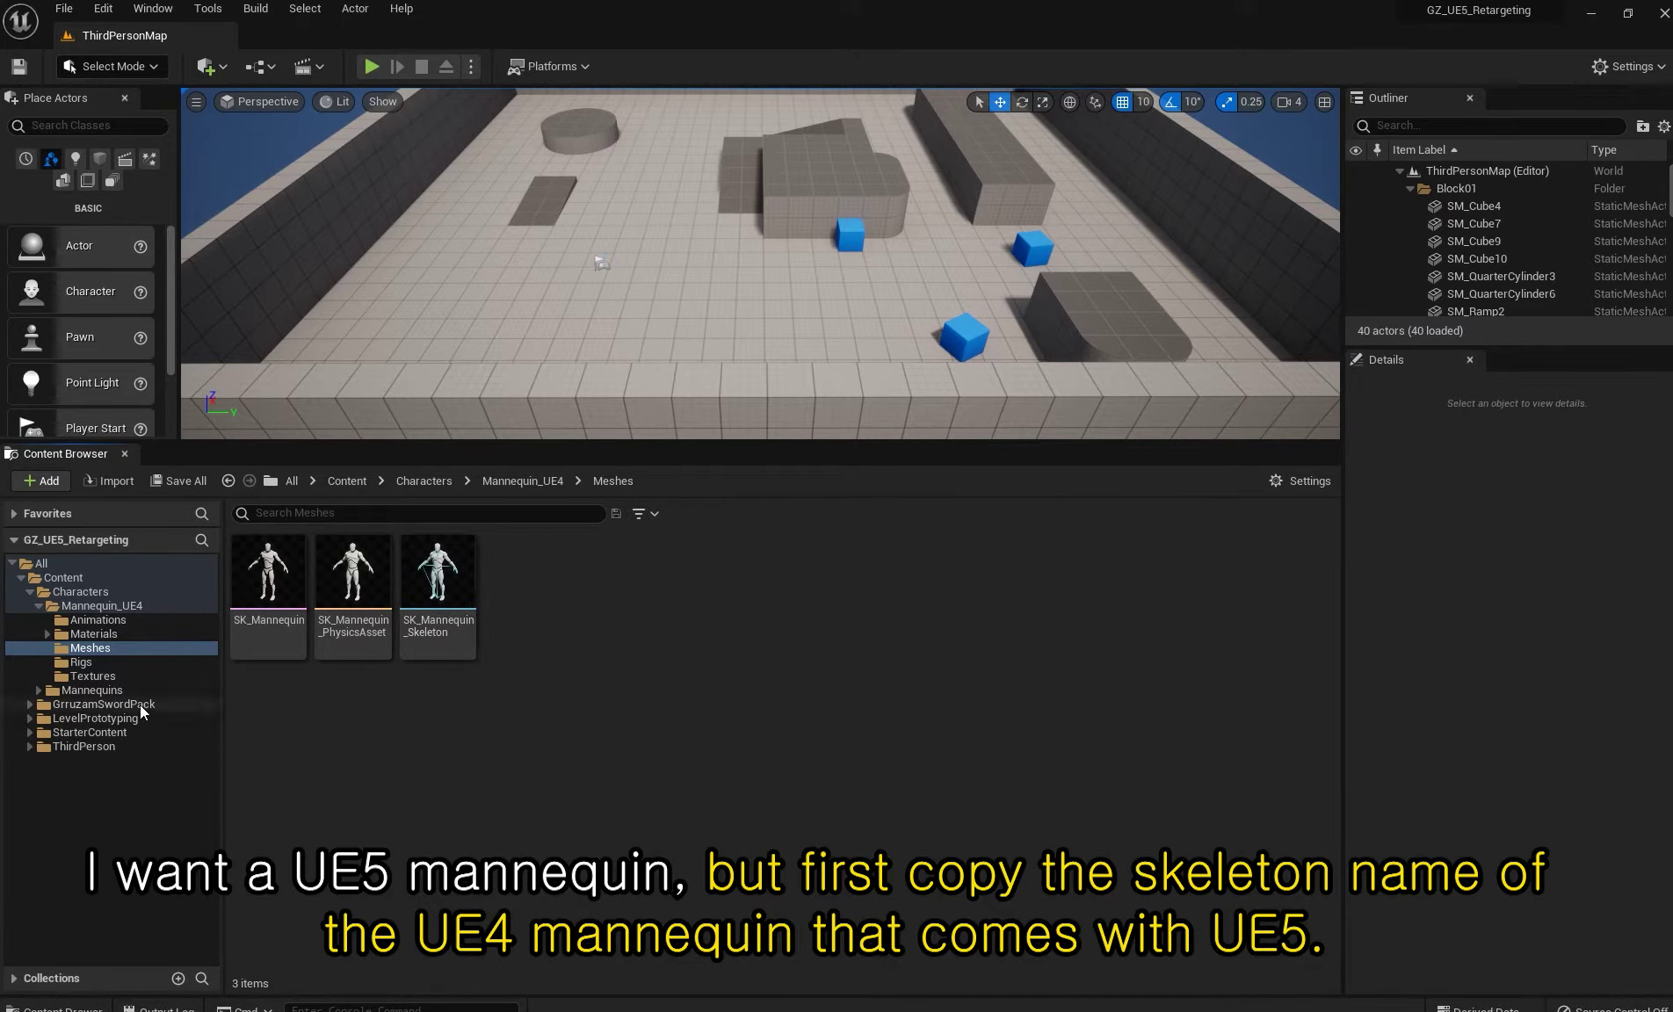
- Browse to GrruzamSwordPack > Character > SK_Mannequin > Mesh and right-click UE4_Mannequin_Skeleton
click(31, 705)
scroll(139, 743, down, 1)
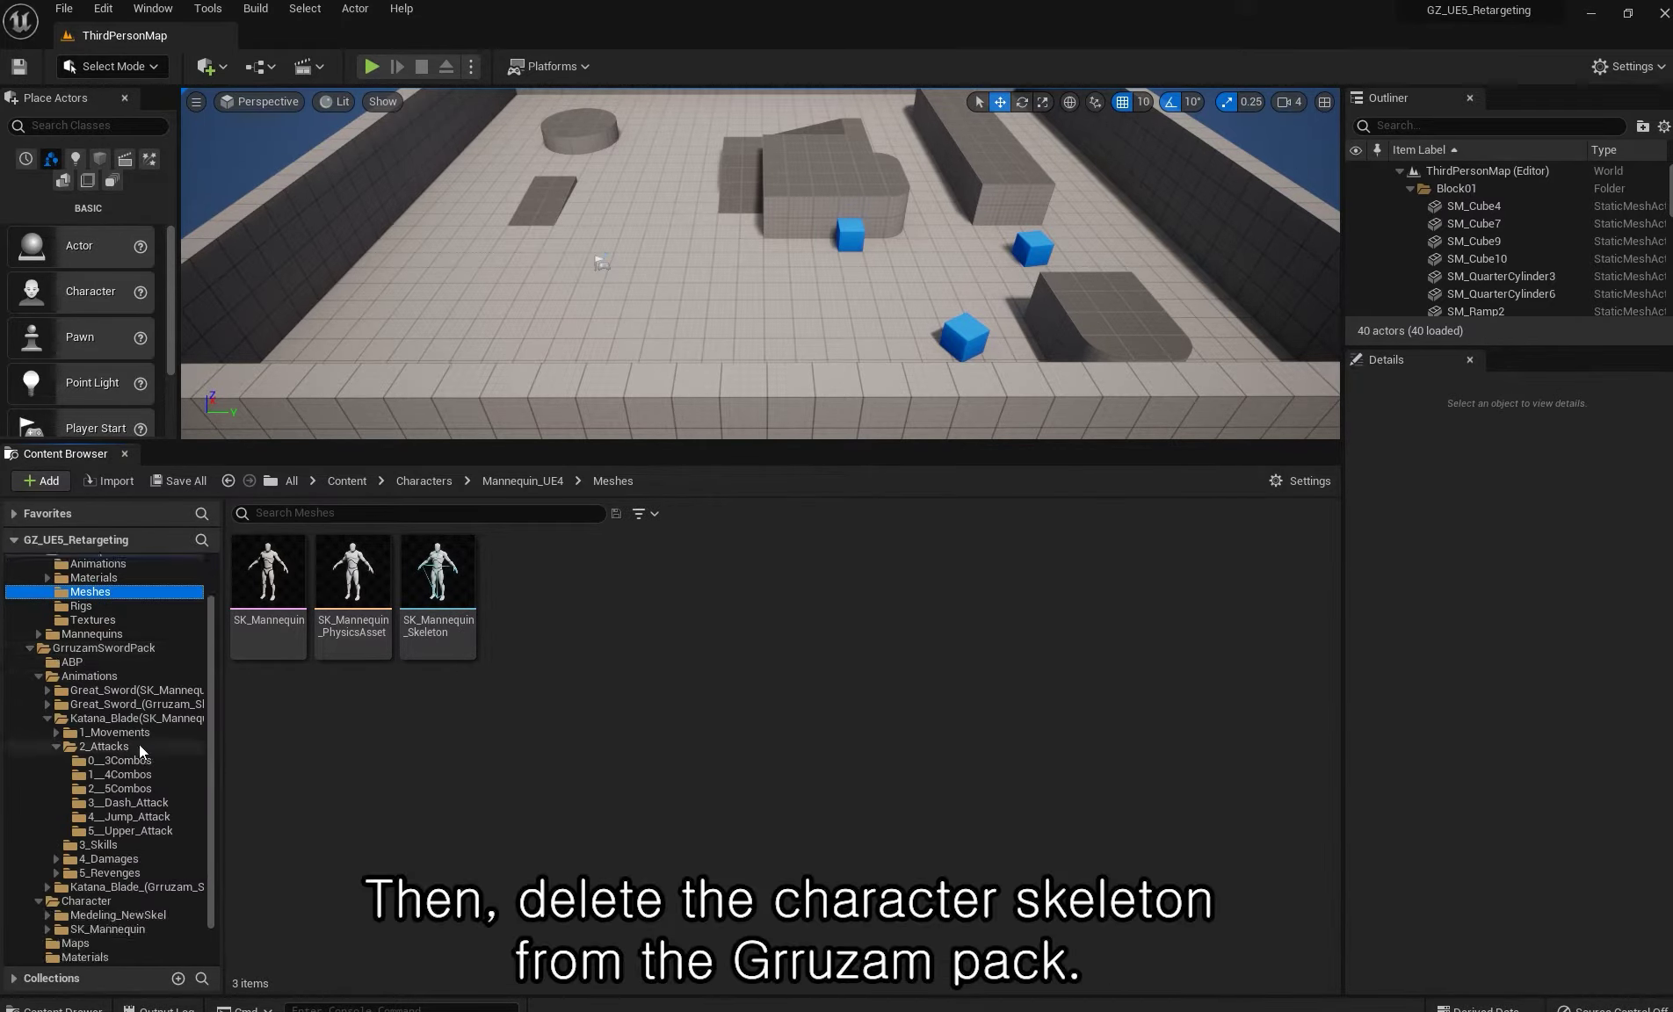
scroll(139, 744, down, 1)
click(104, 857)
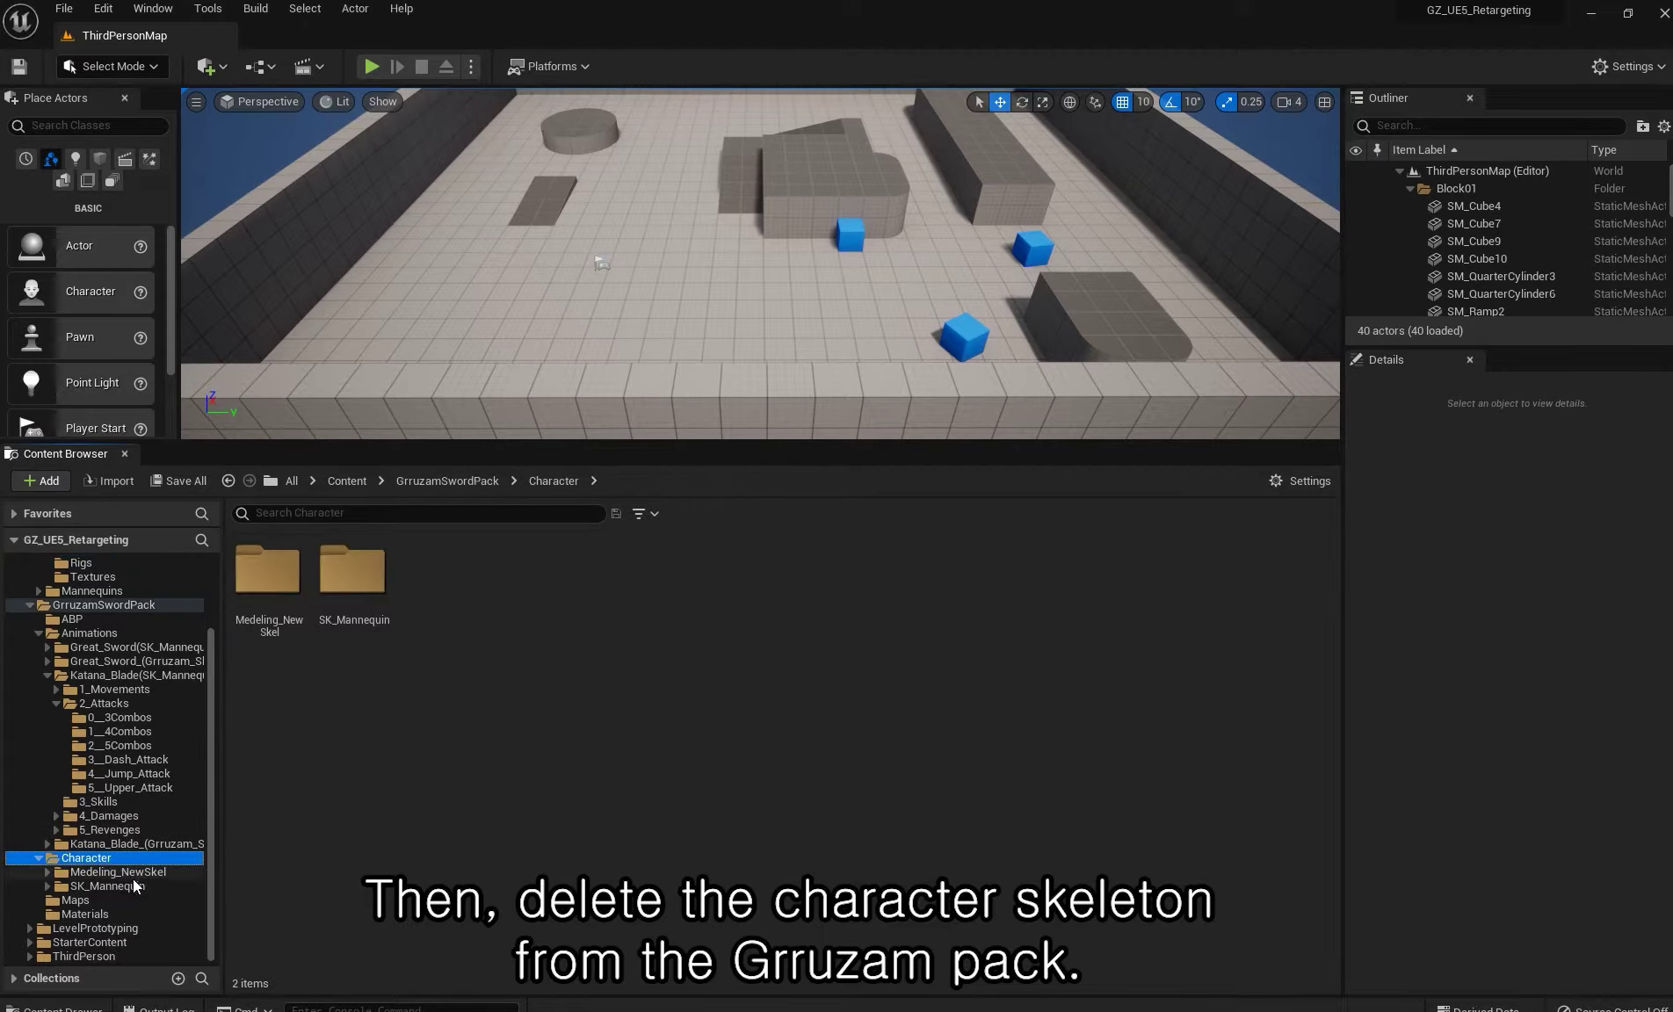
double_click(352, 576)
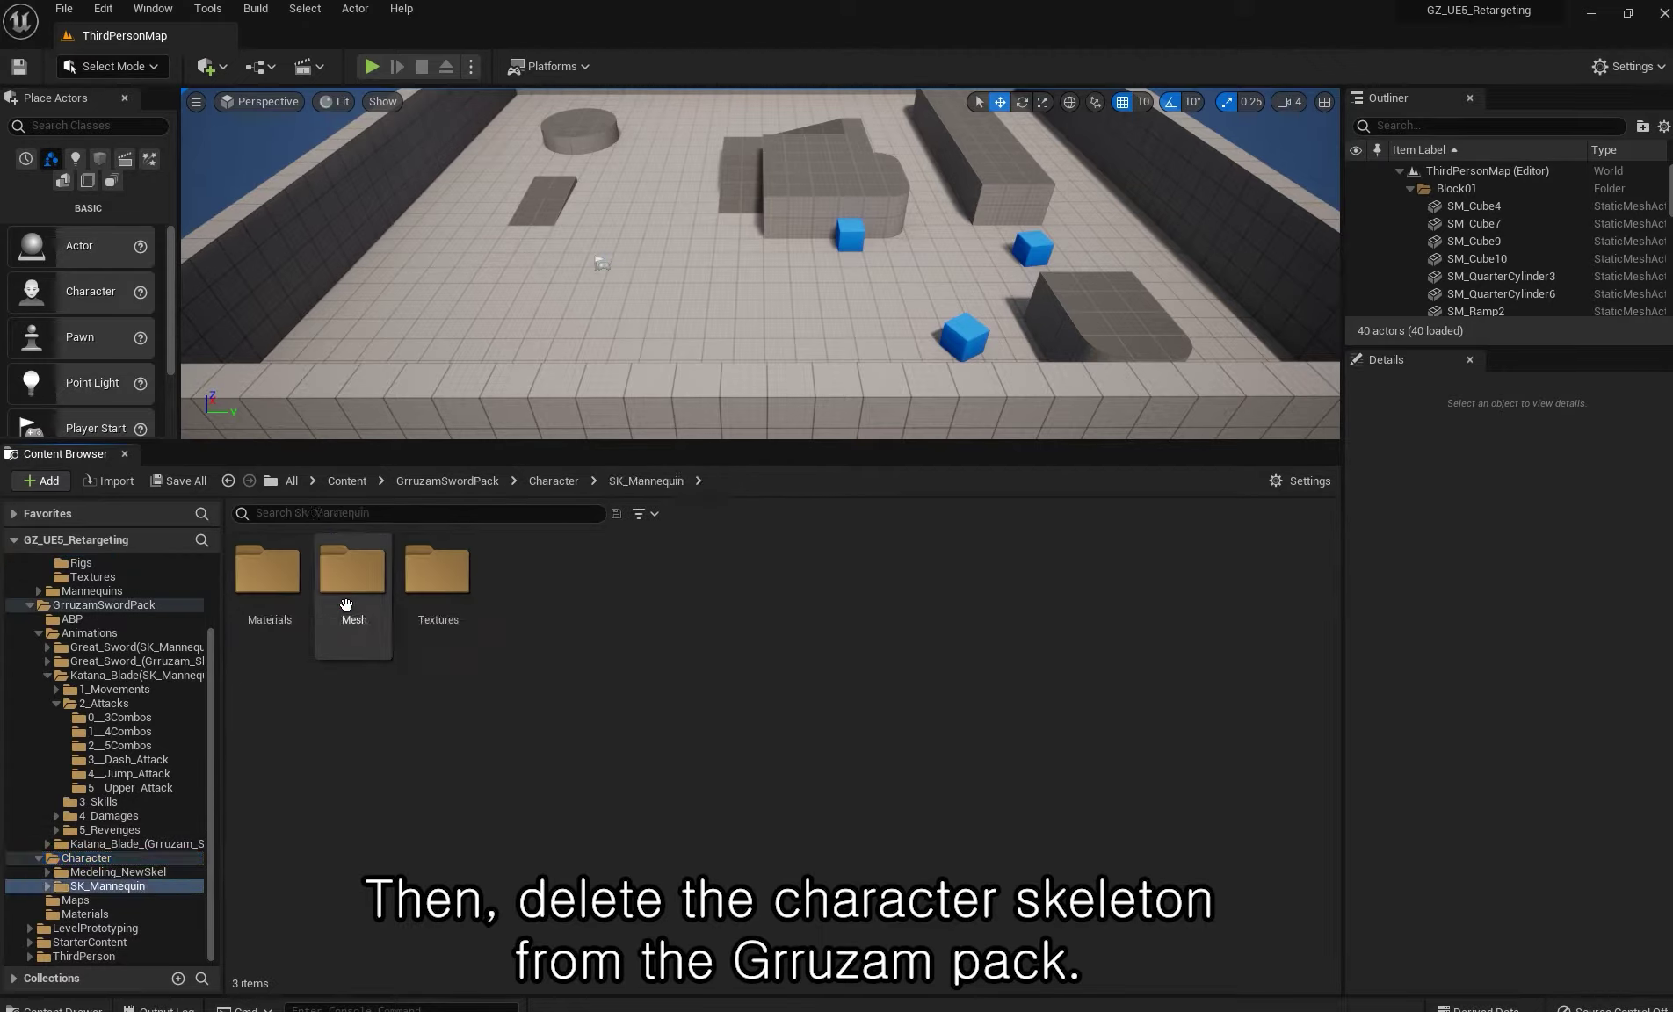
double_click(356, 580)
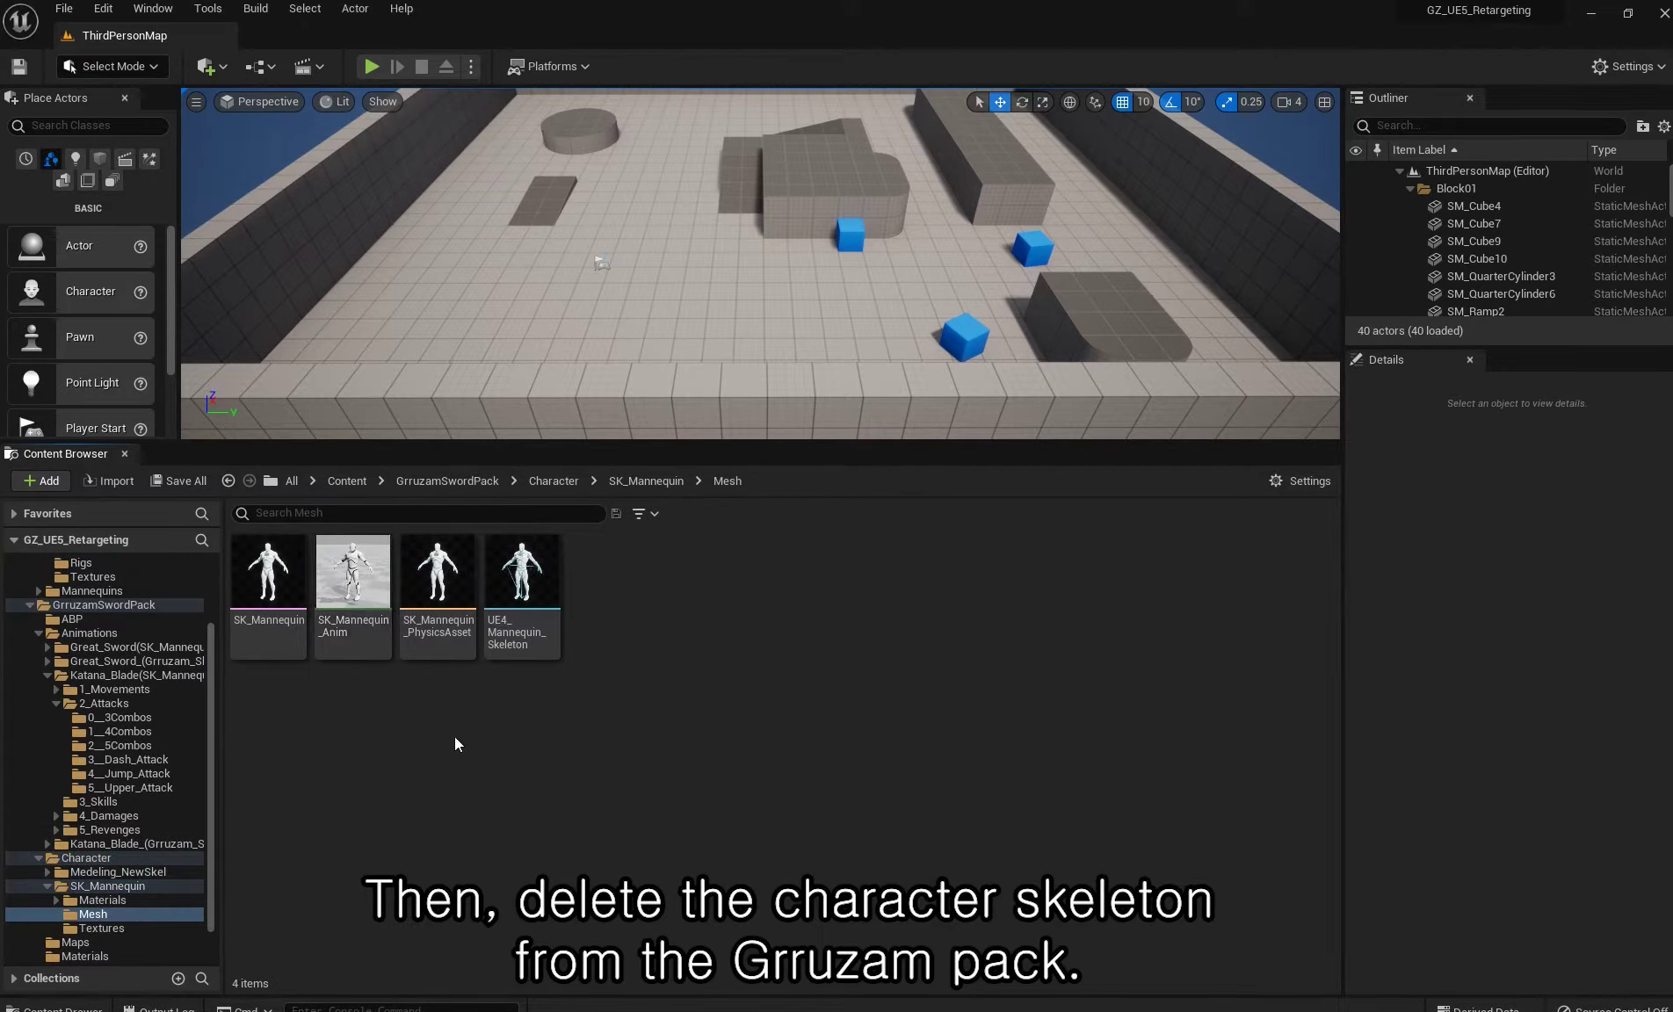
click(516, 622)
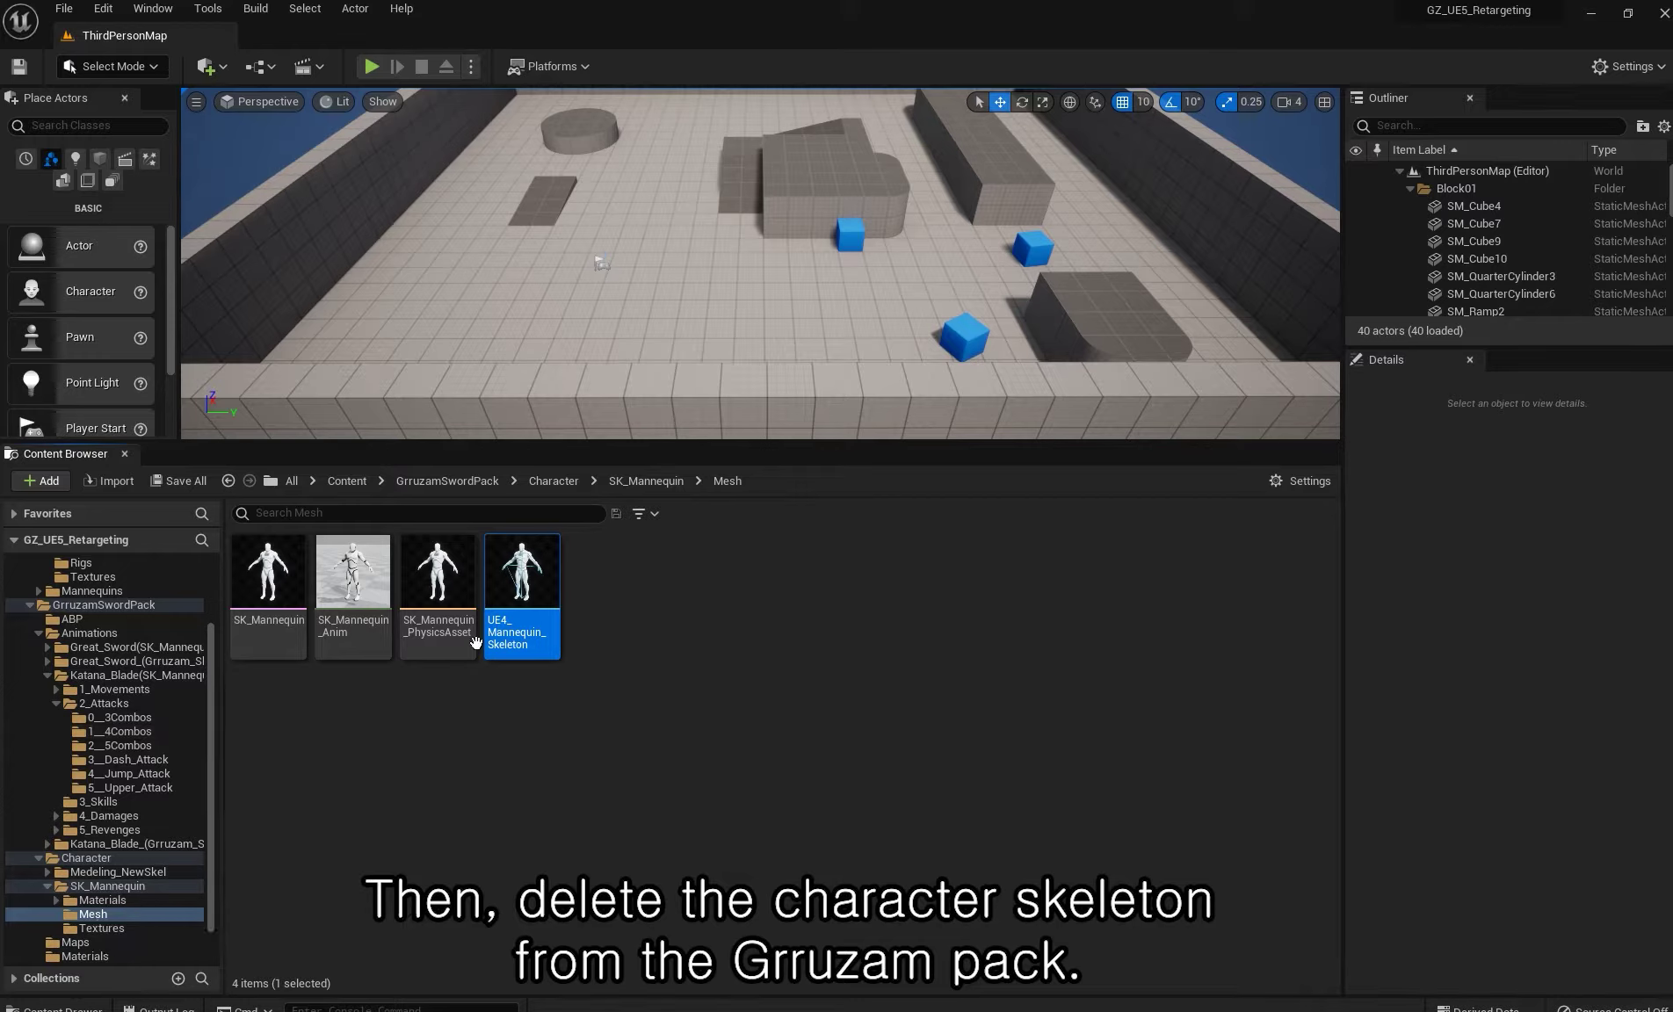
right_click(529, 590)
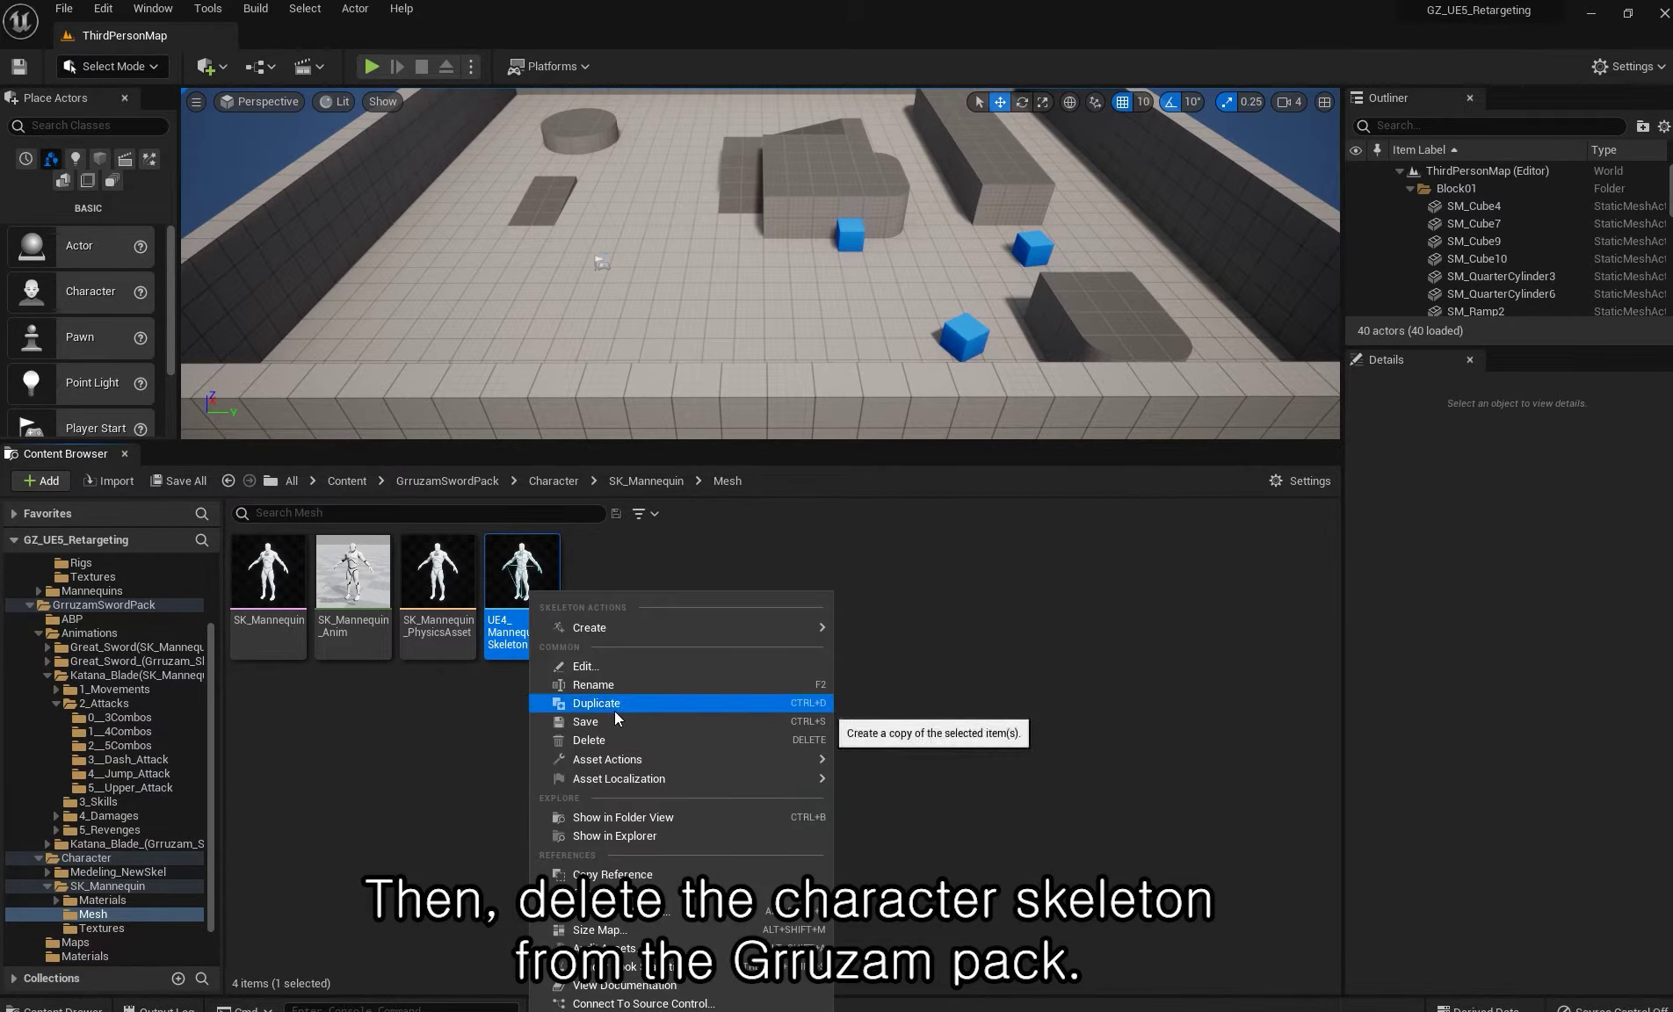
- Delete UE4_Mannequin_Skeleton and paste SK_Mannequin_Skeleton into the replacement asset search
click(600, 740)
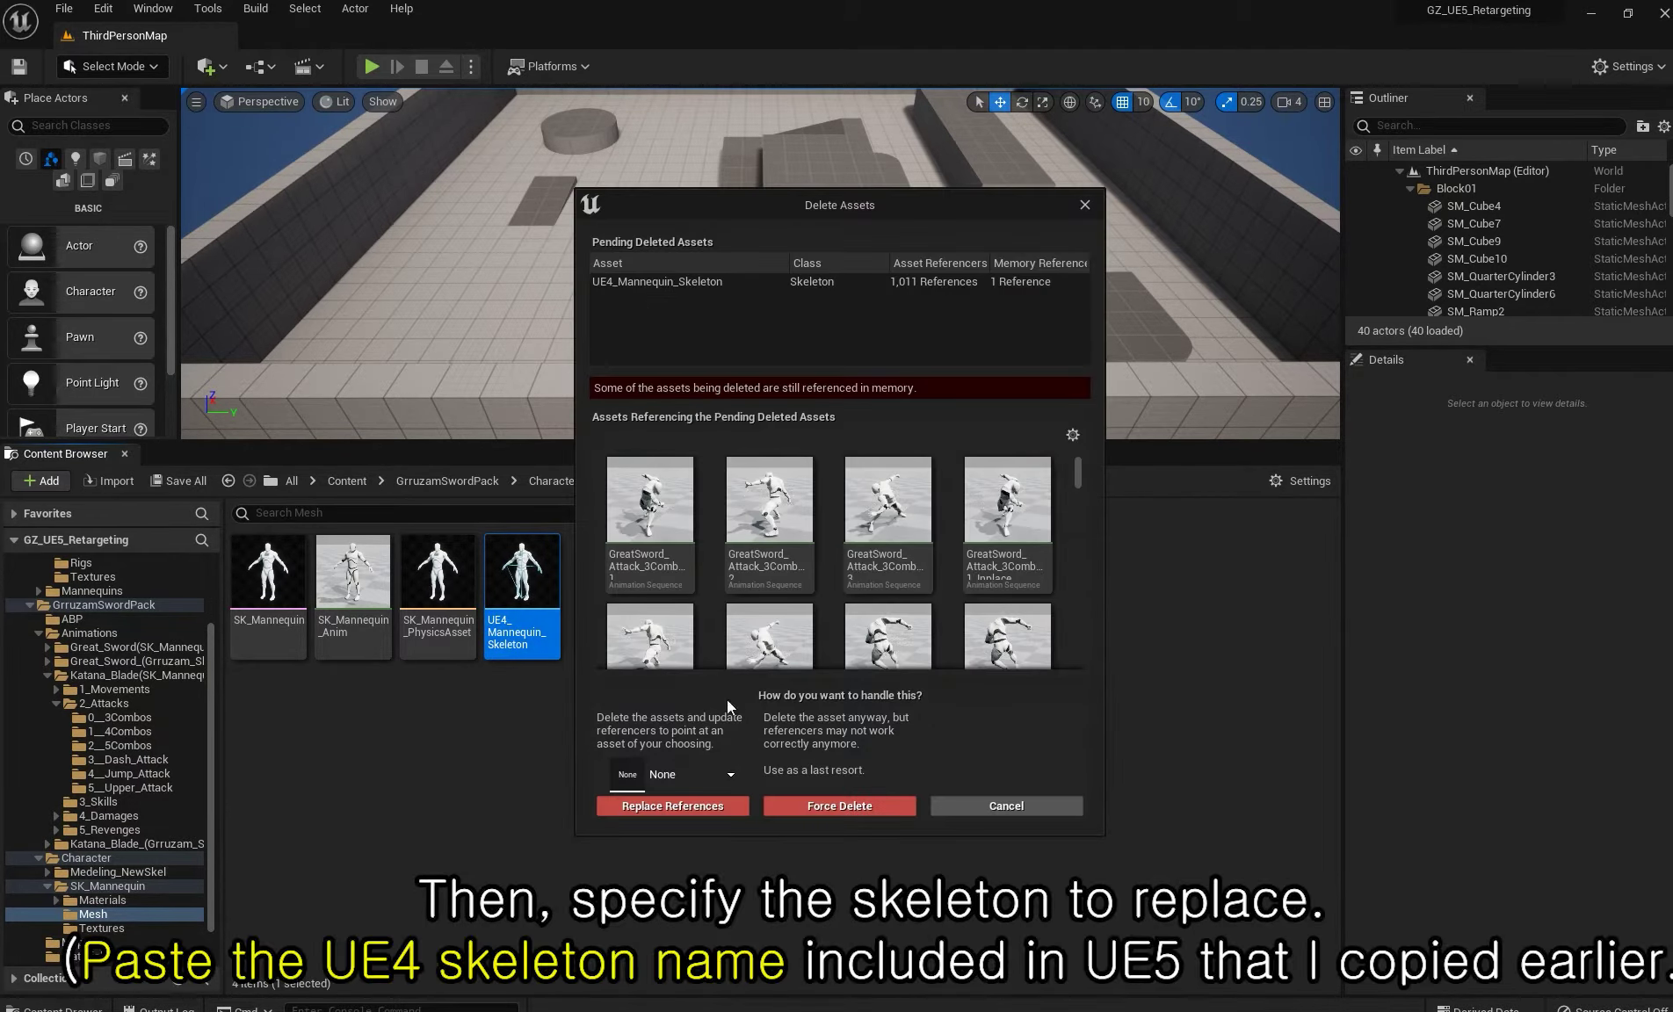
scroll(803, 582, down, 5)
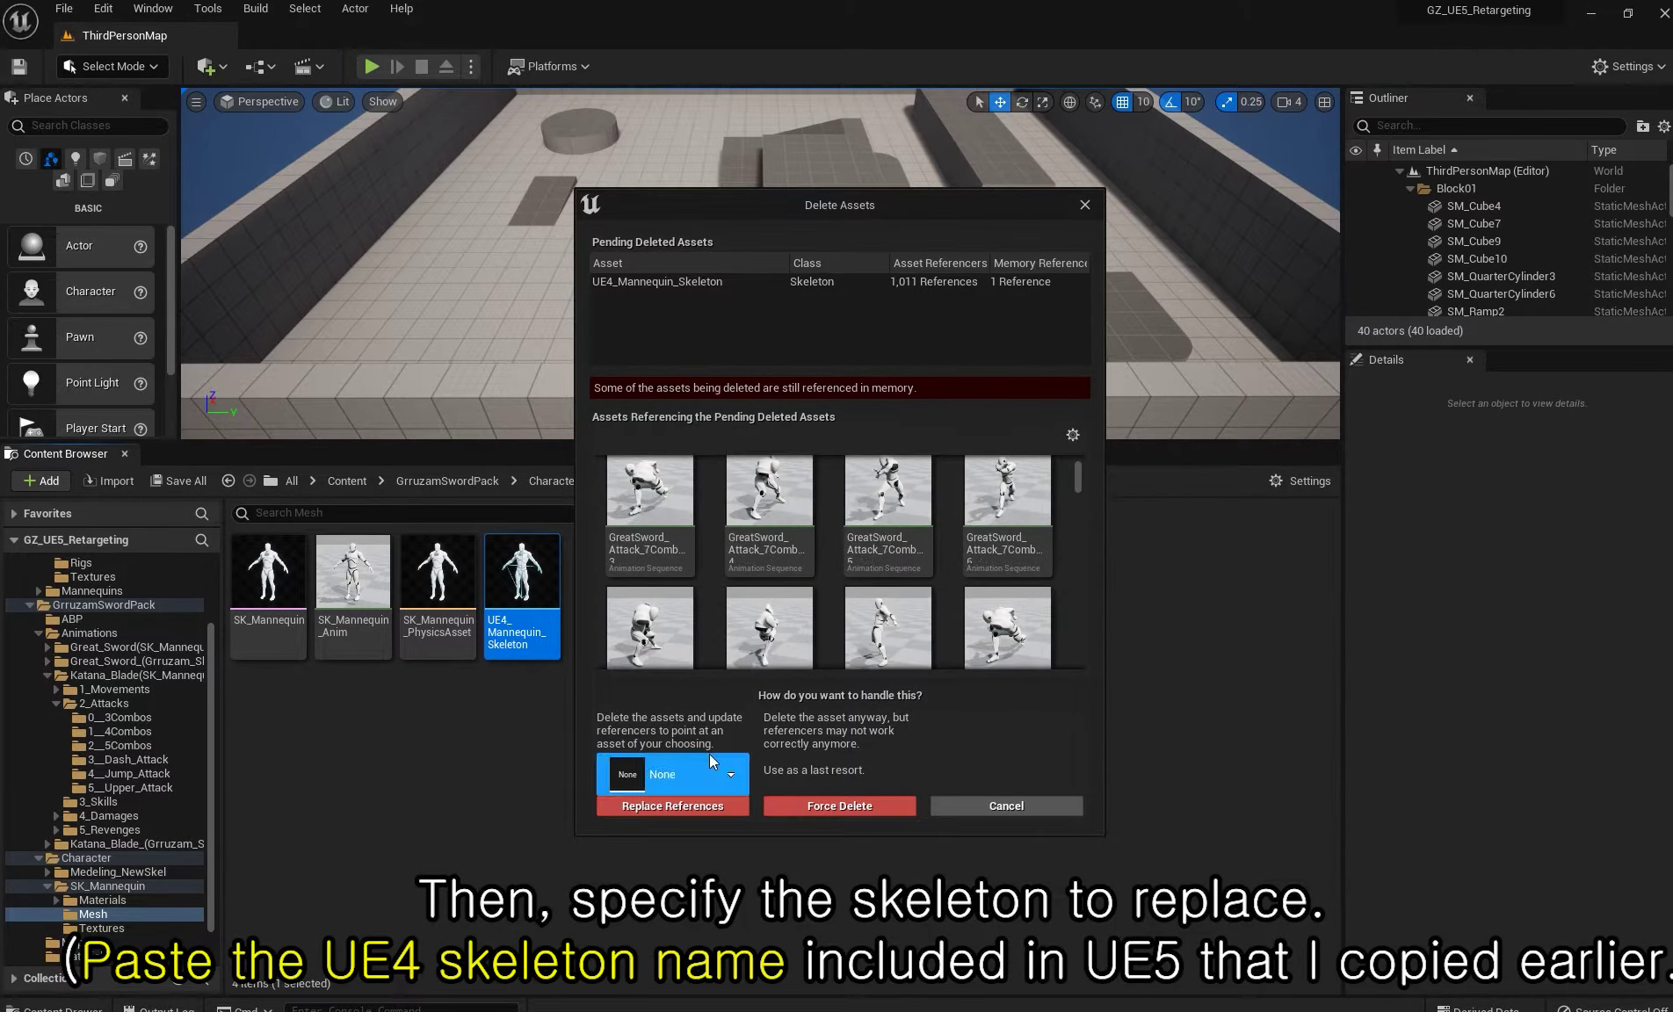
click(726, 774)
text(SK_Mannequin_Skeleton)
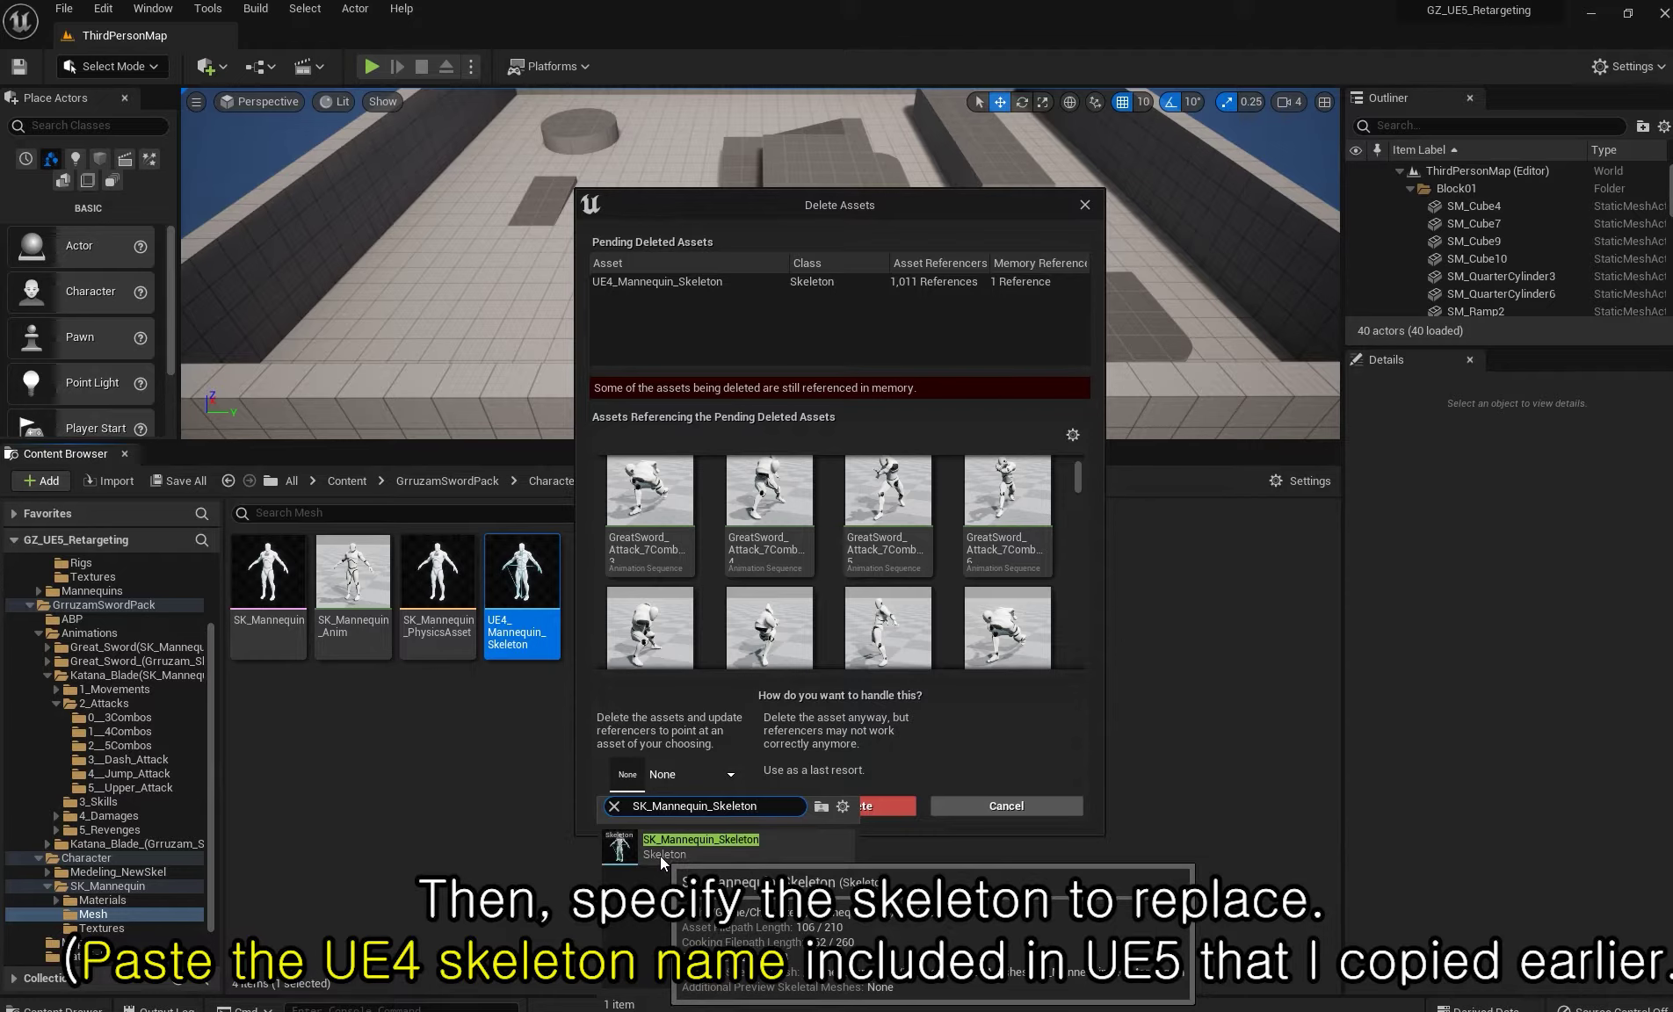
click(918, 756)
click(718, 775)
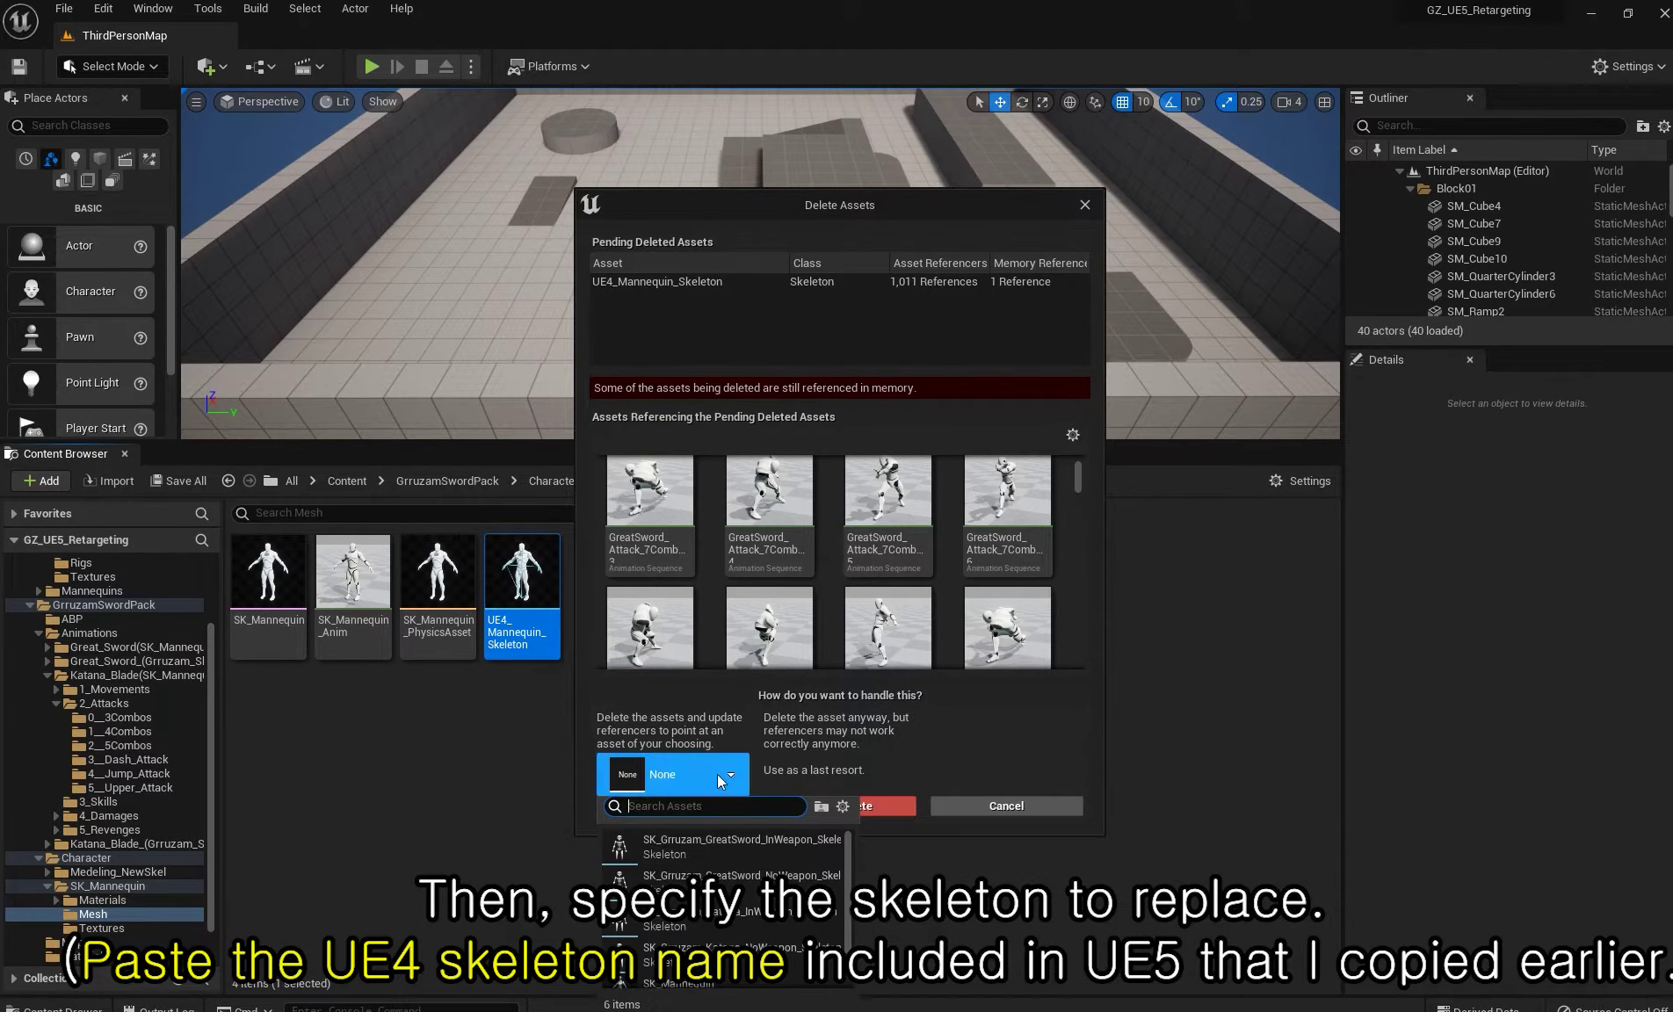
text(SK_Mannequin_Skeleton)
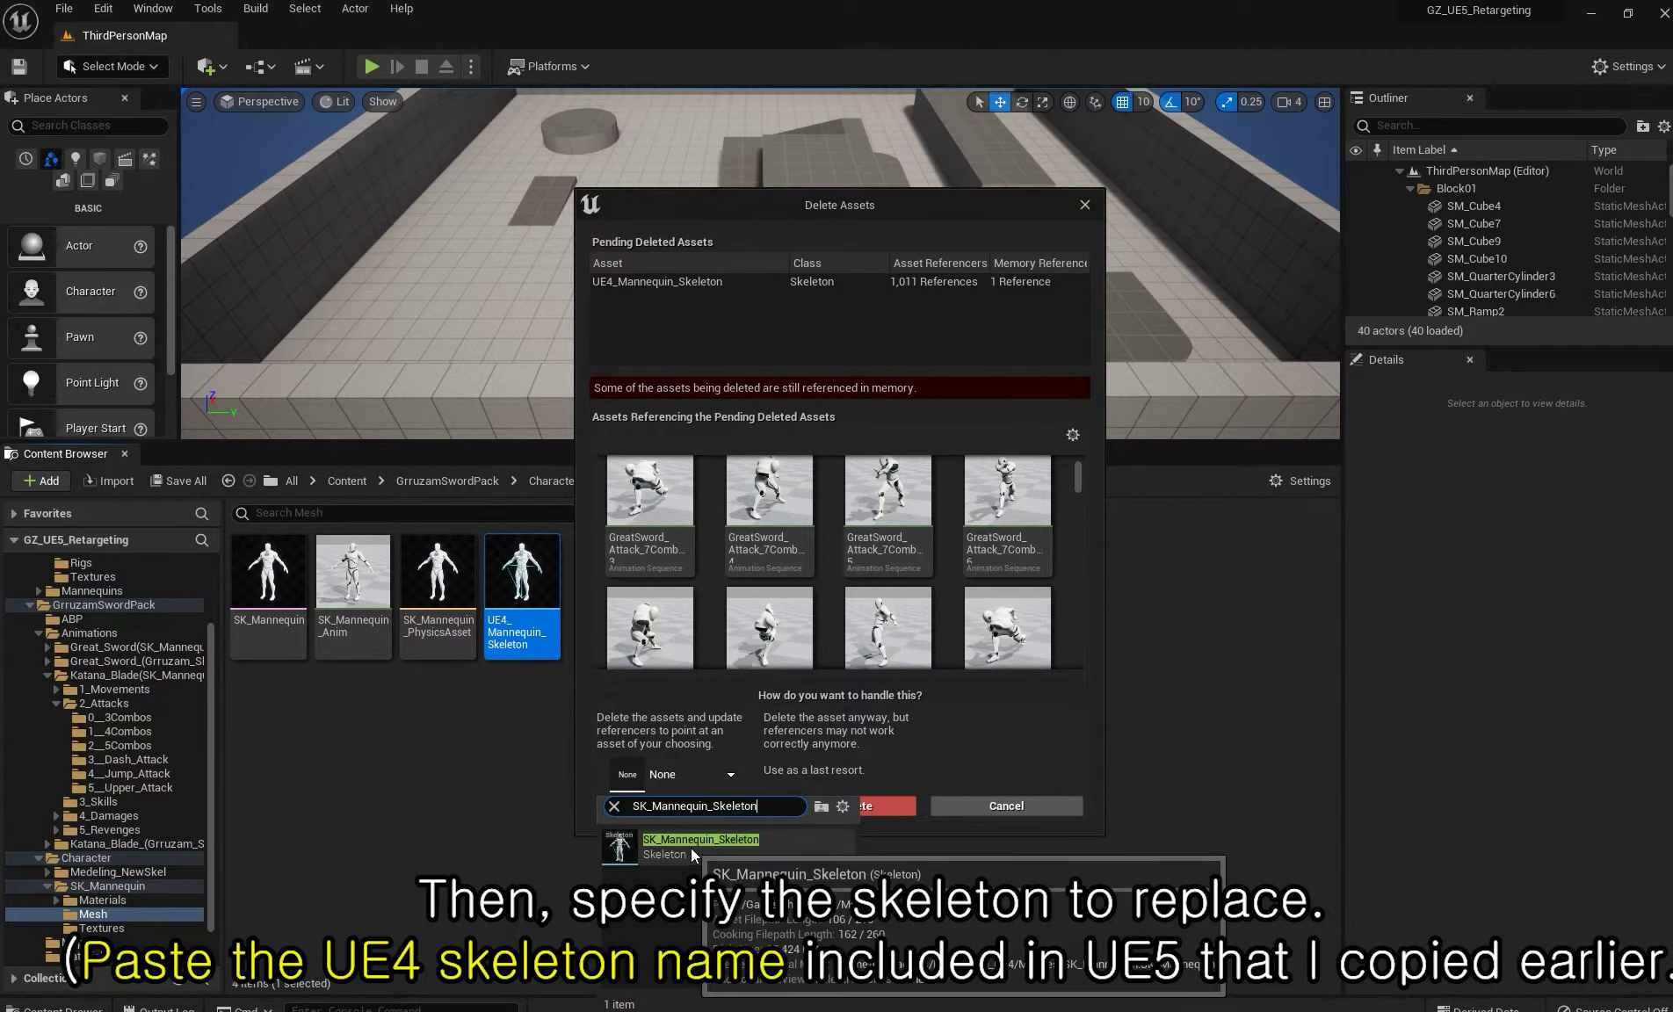
- Replace all references with SK_Mannequin_Skeleton, confirm, and save the updated assets
click(690, 848)
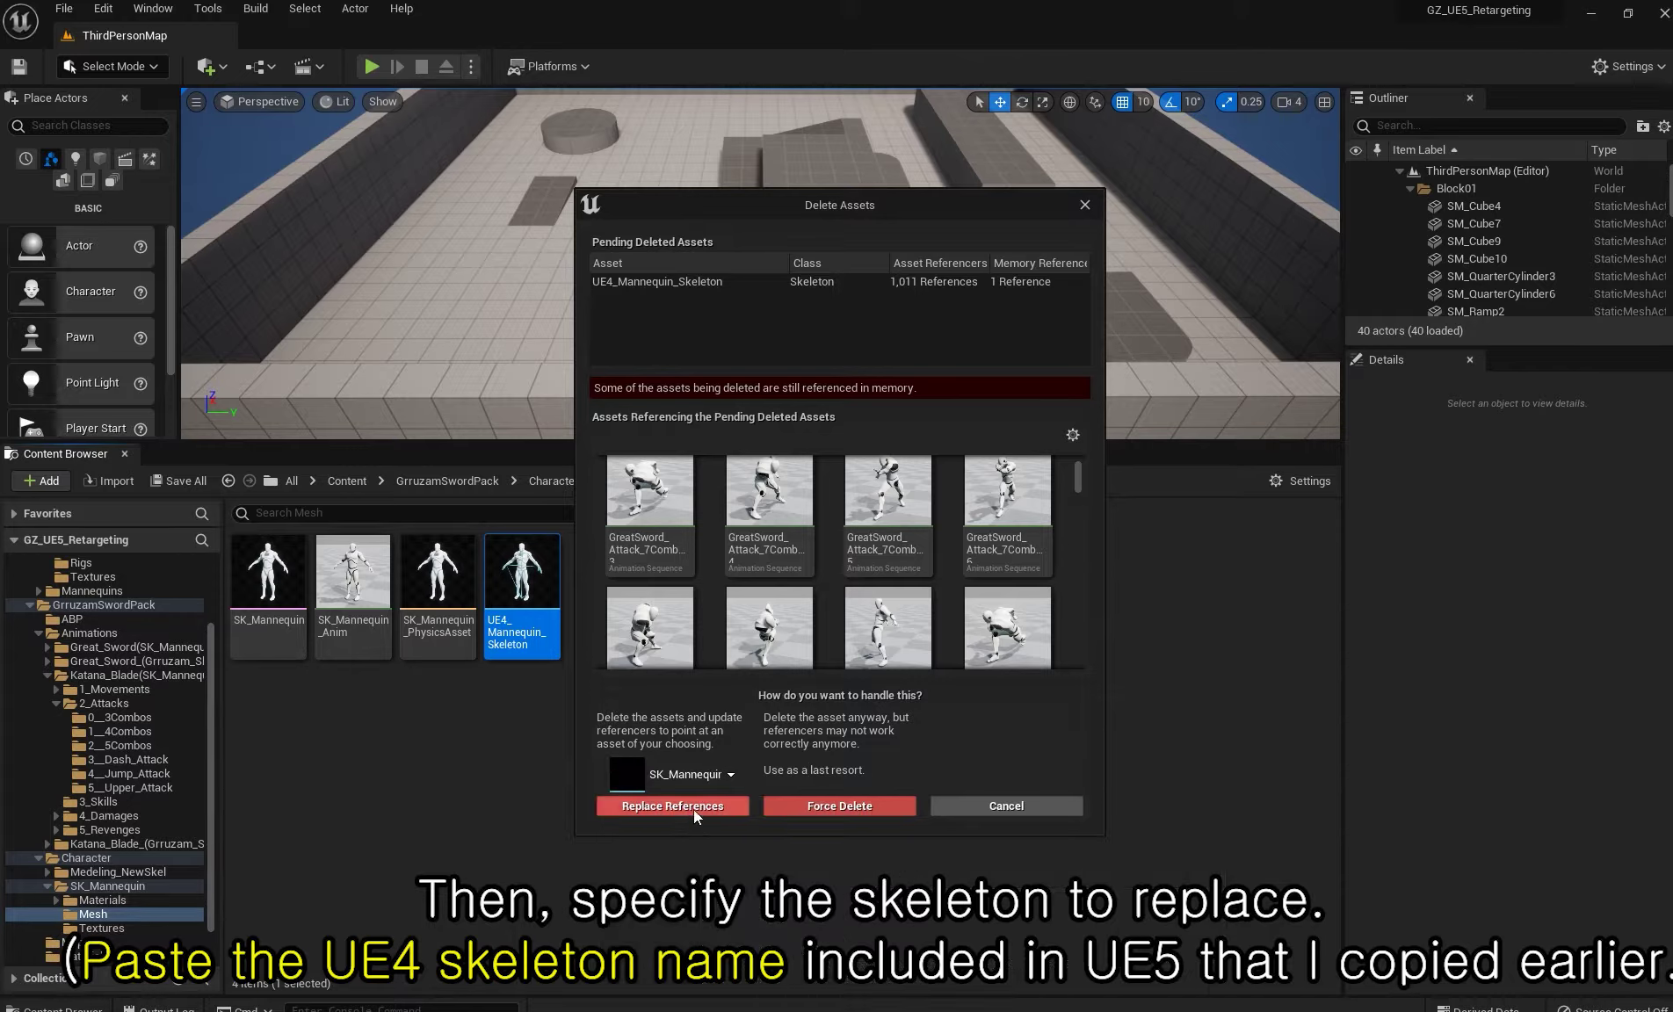
click(692, 807)
click(920, 572)
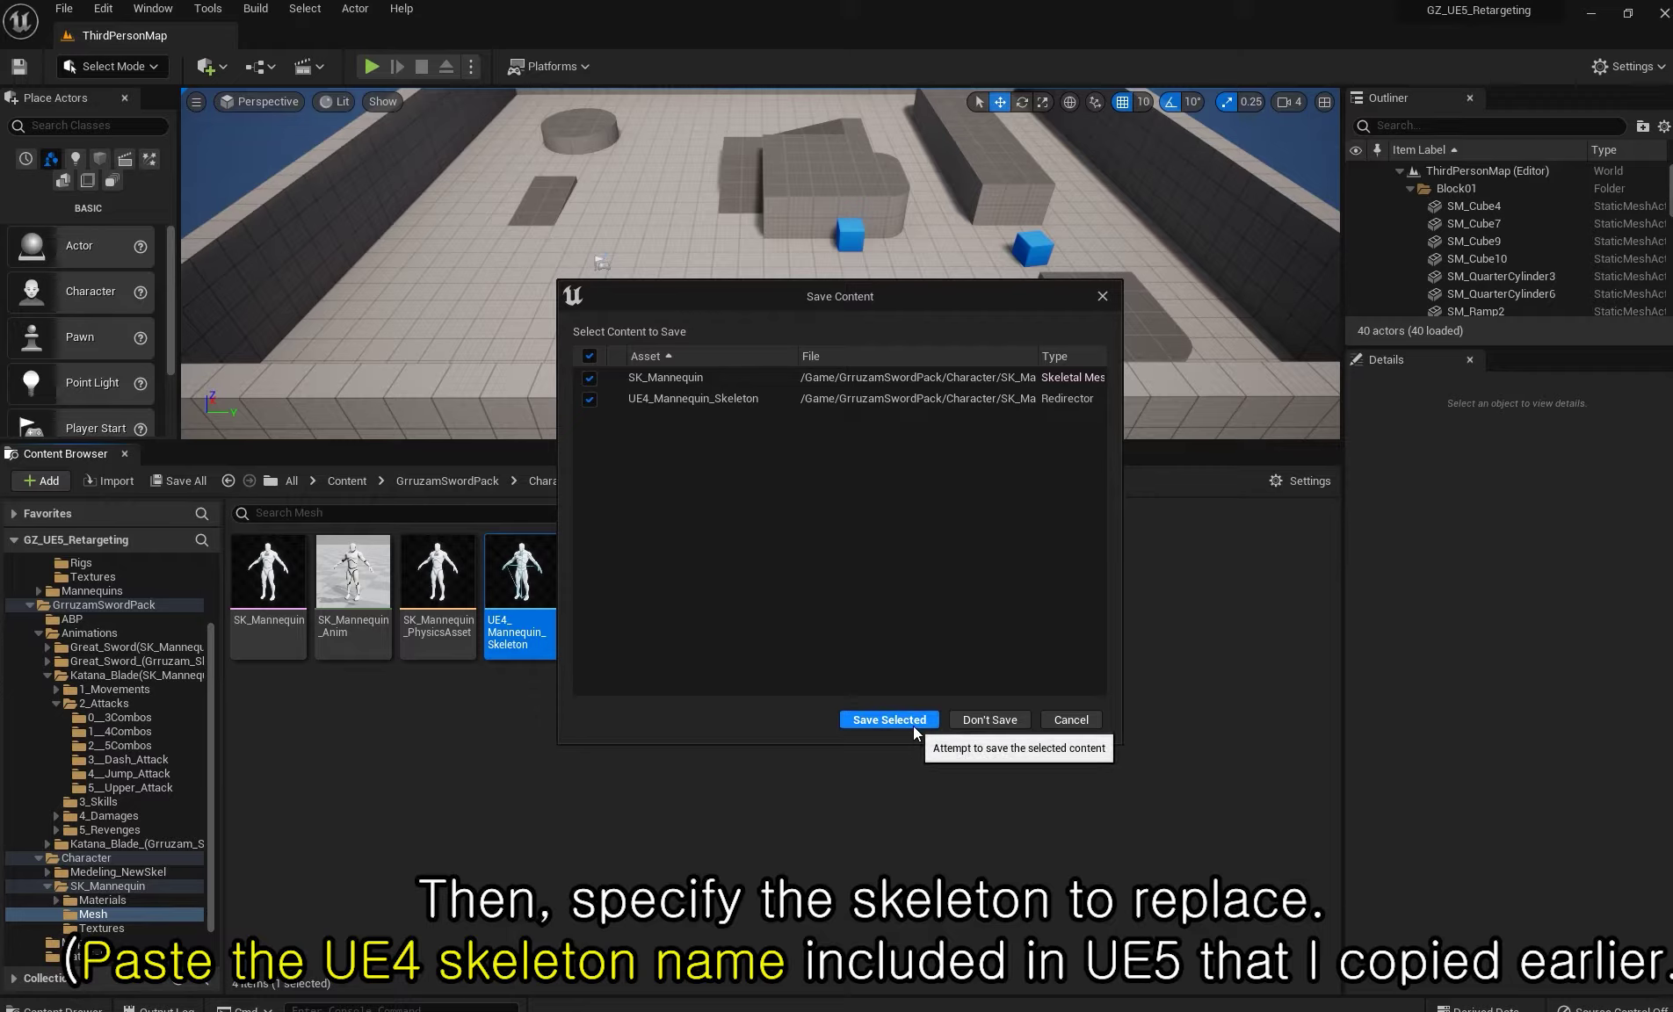
click(912, 726)
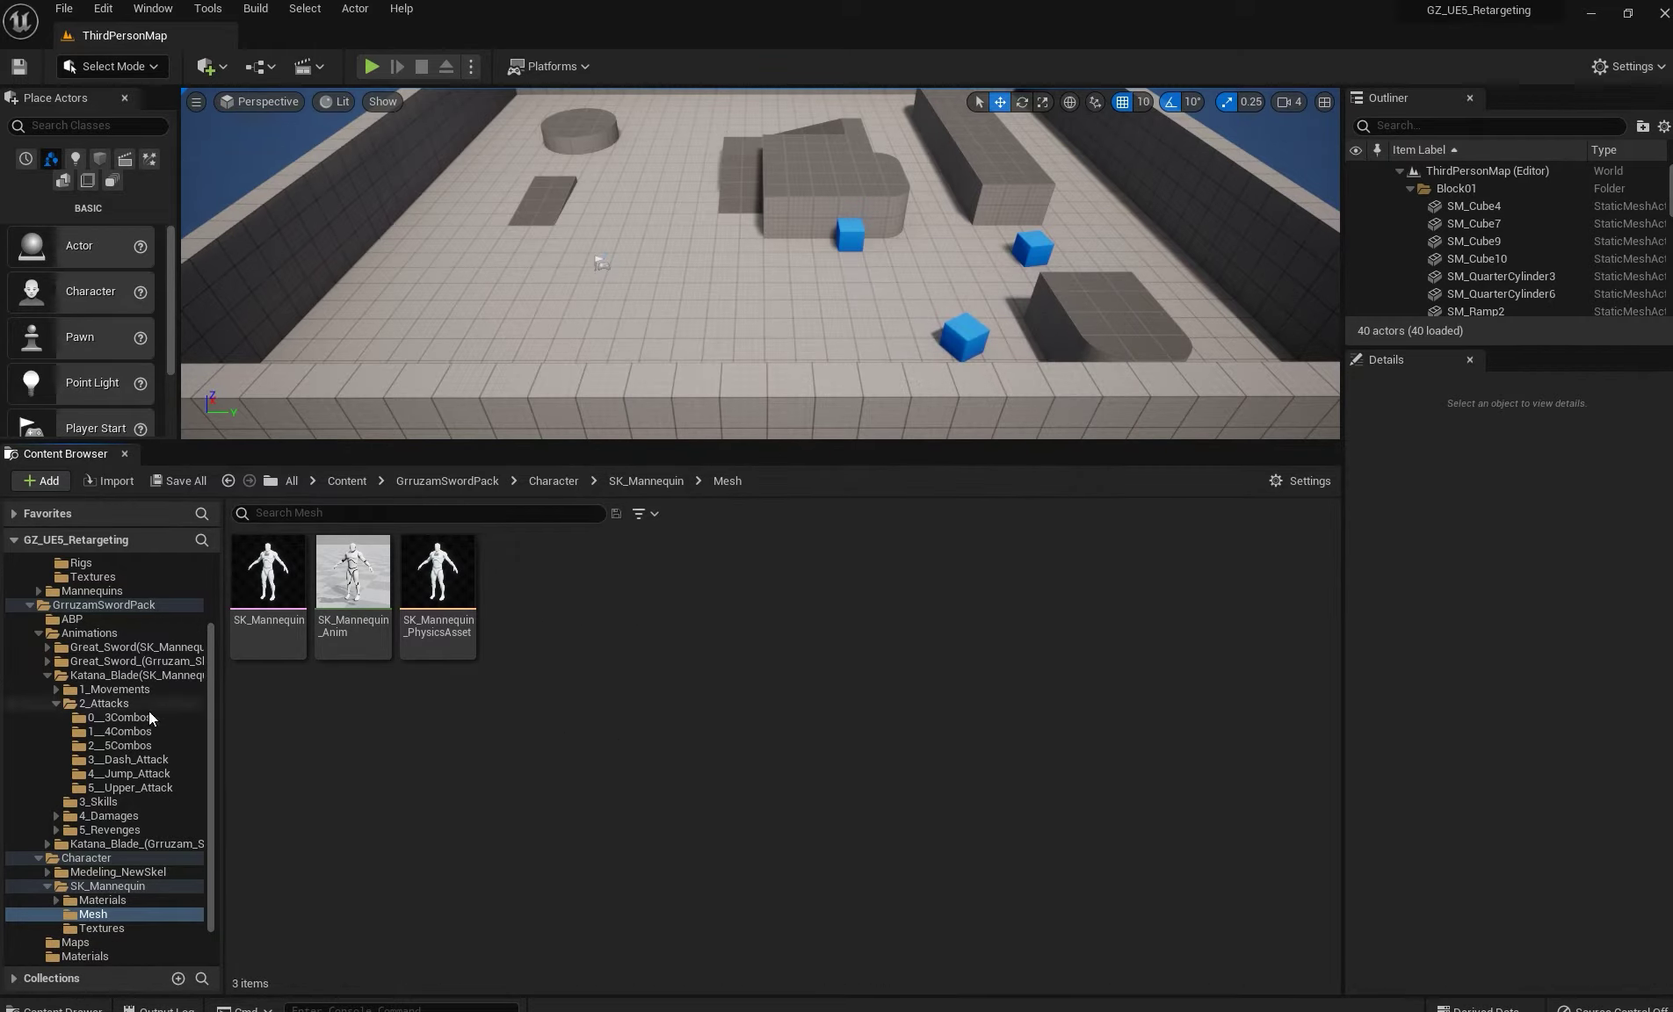
- Open the Katana_Blade(SK_Mannequin) folder, filter to Animation, and select the first sequence
scroll(147, 711, up, 3)
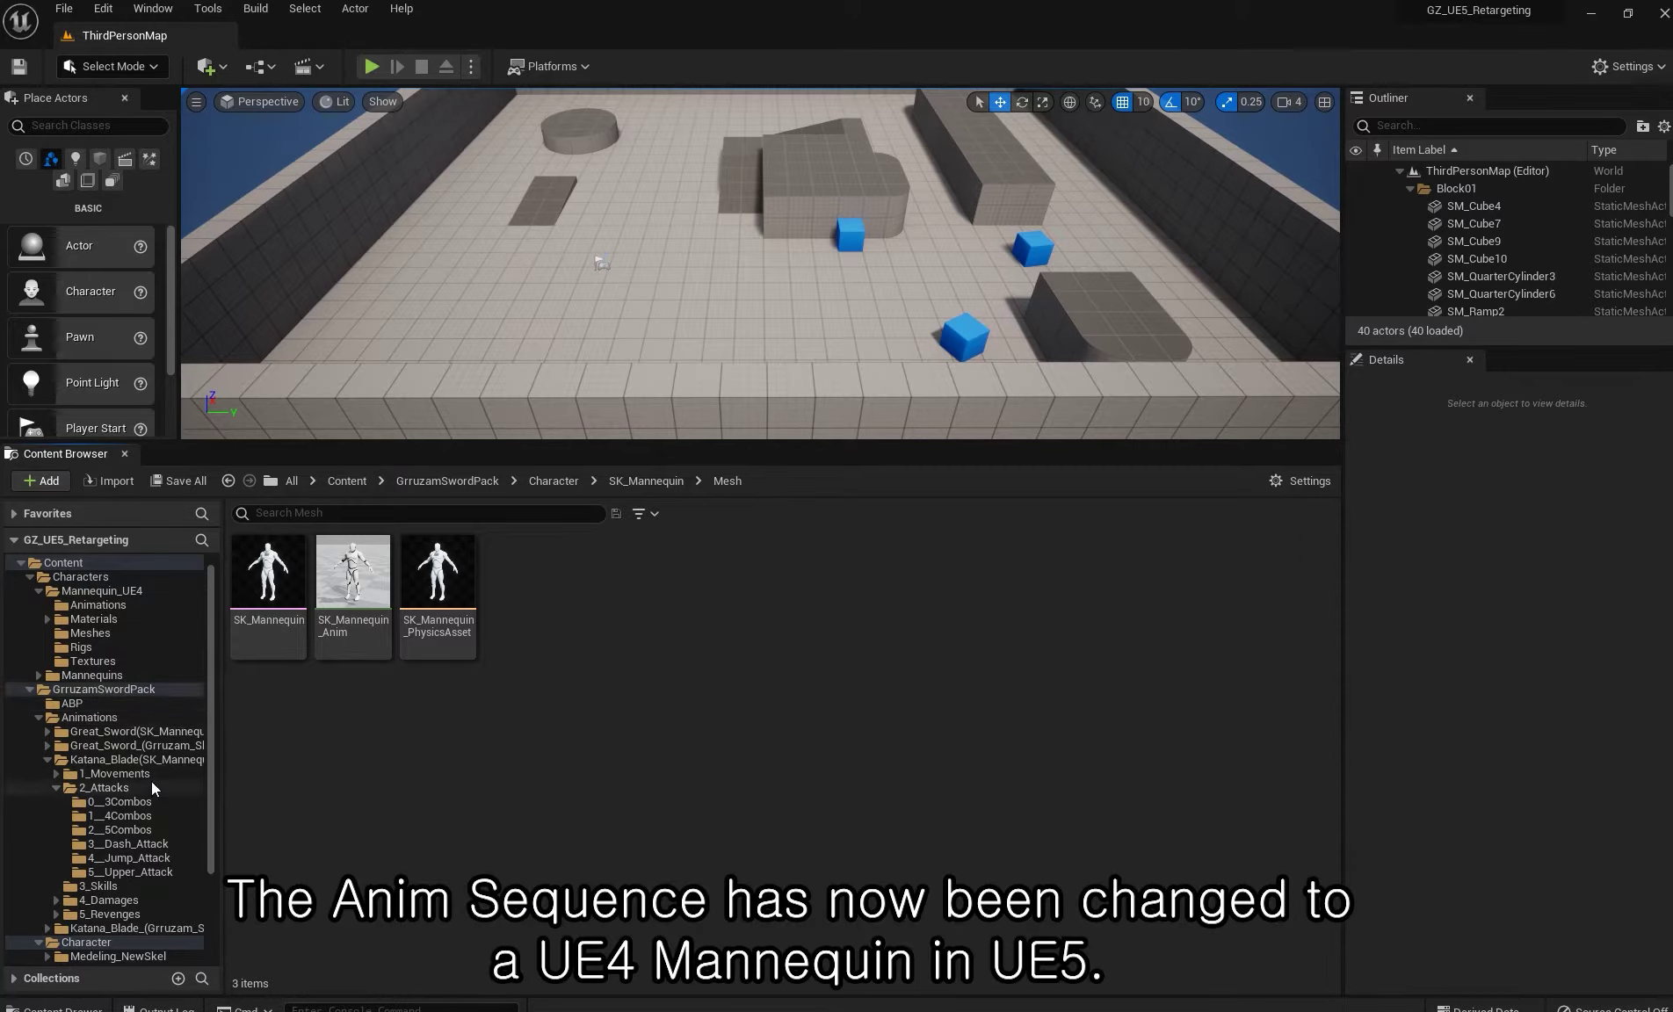
click(141, 758)
click(805, 635)
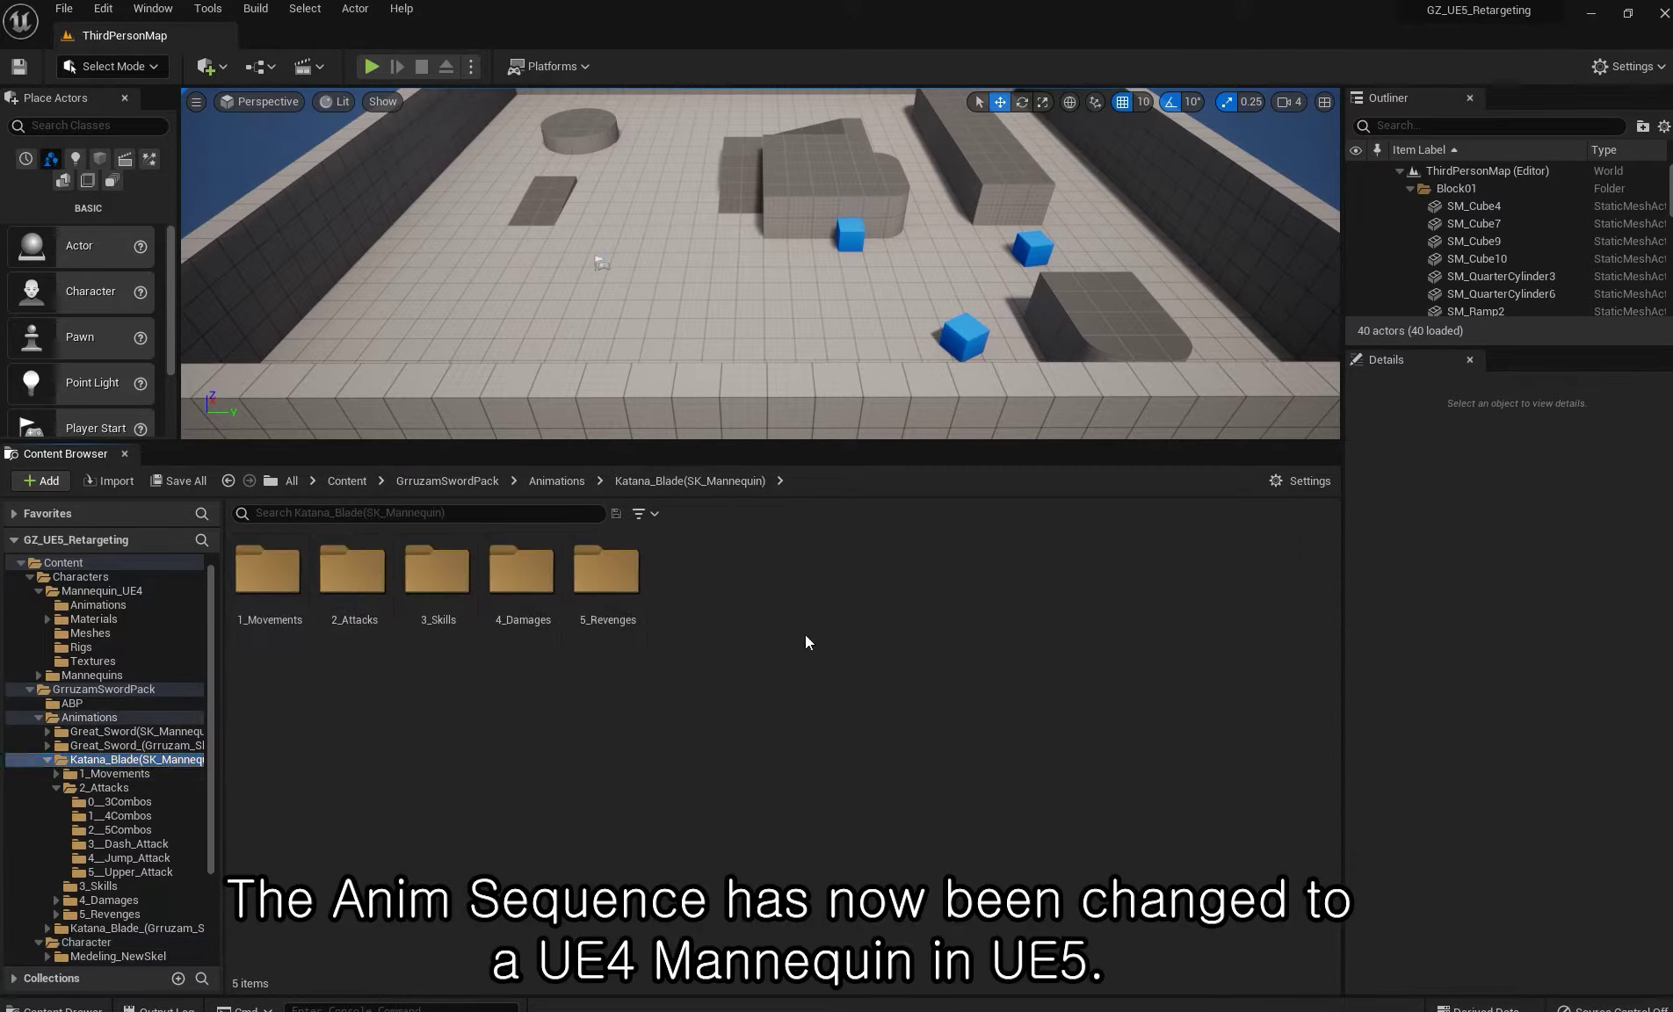
click(654, 515)
click(730, 680)
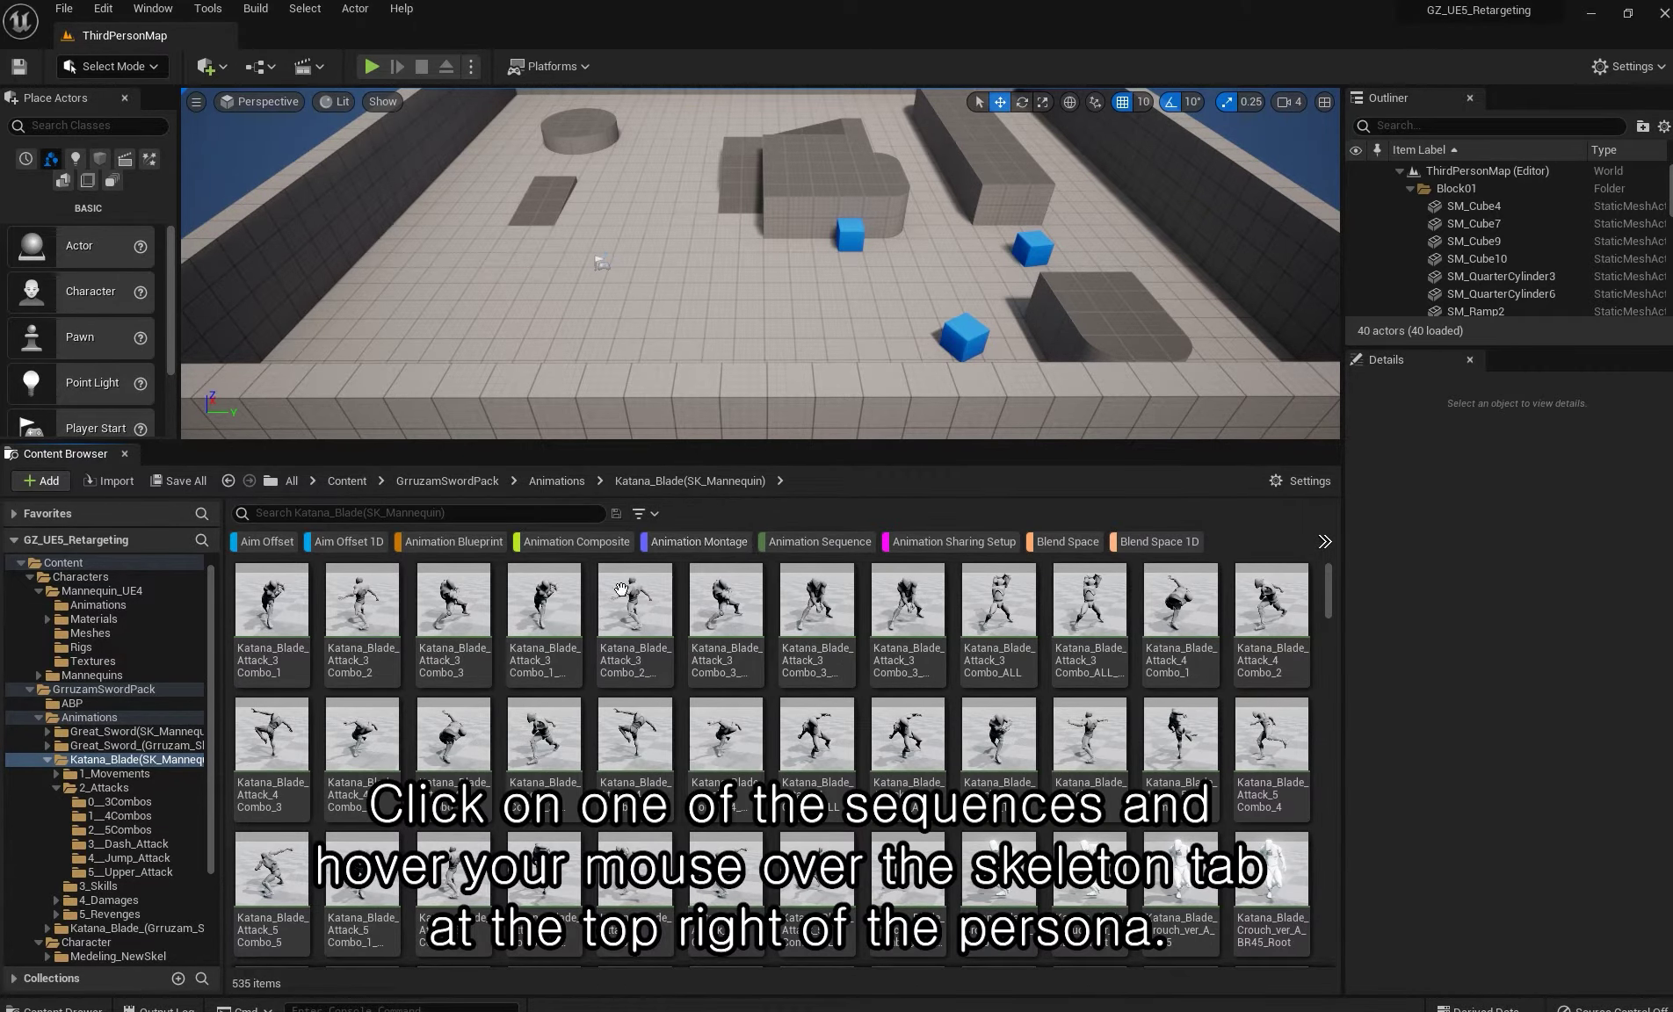
click(387, 621)
ctrl+scroll(389, 625, down, 4)
ctrl+scroll(389, 626, up, 4)
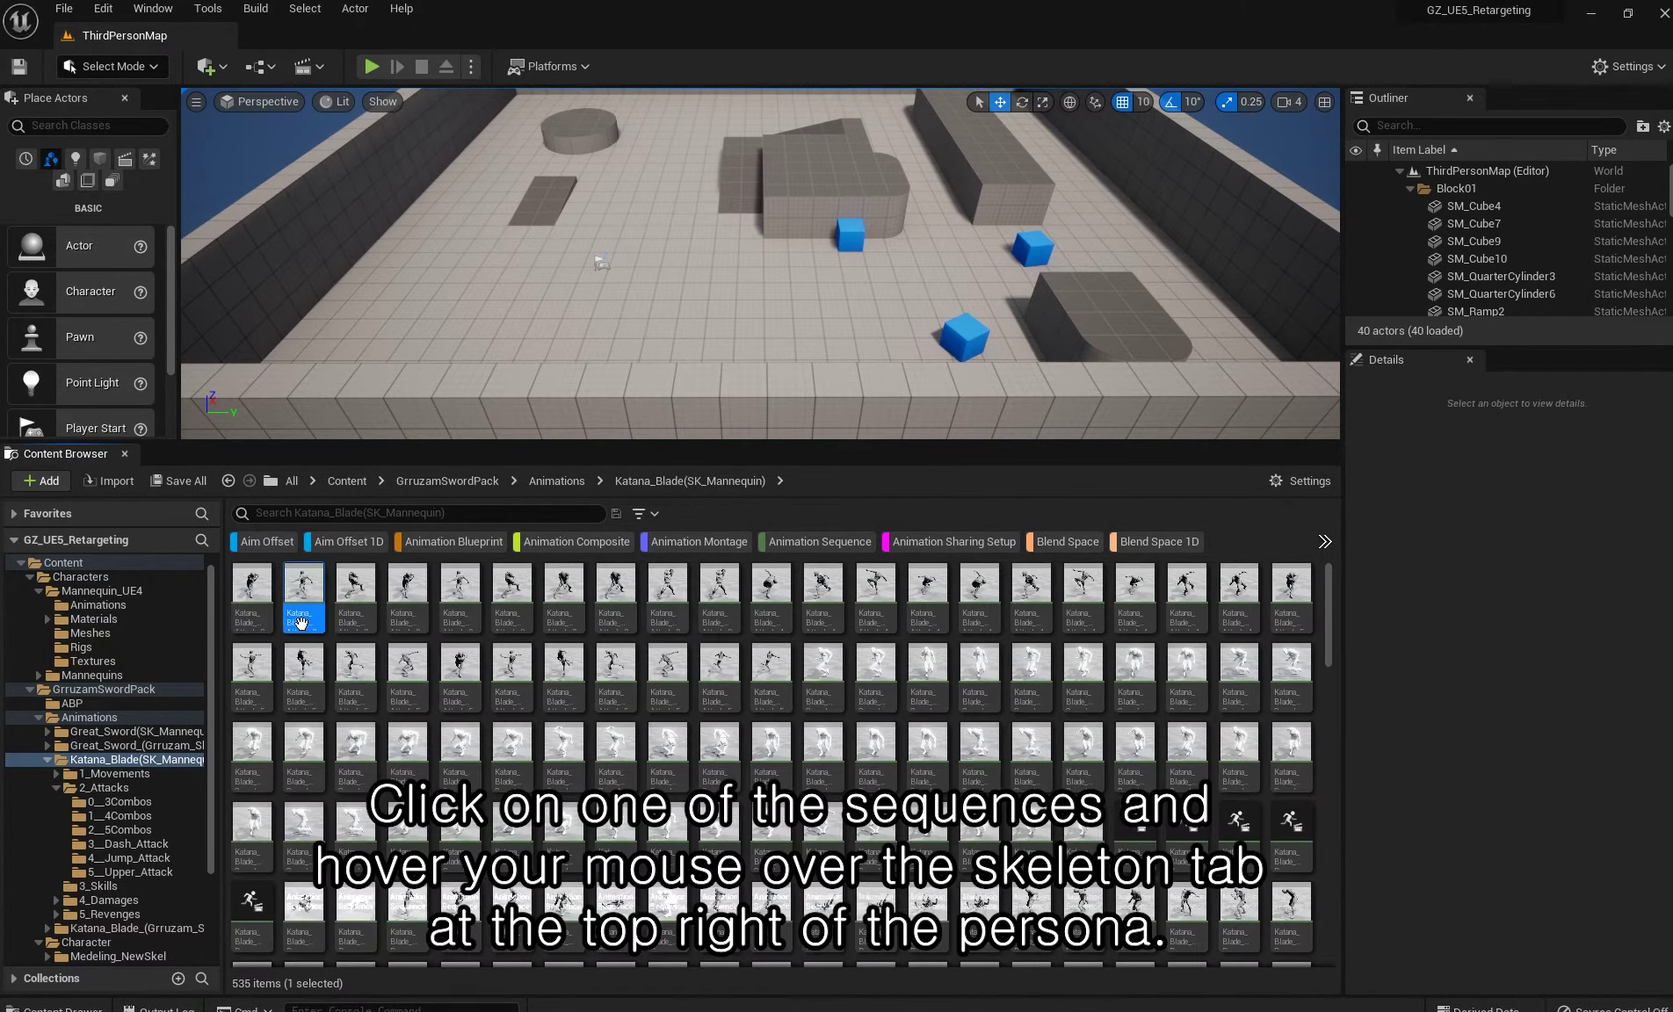
click(252, 592)
double_click(253, 591)
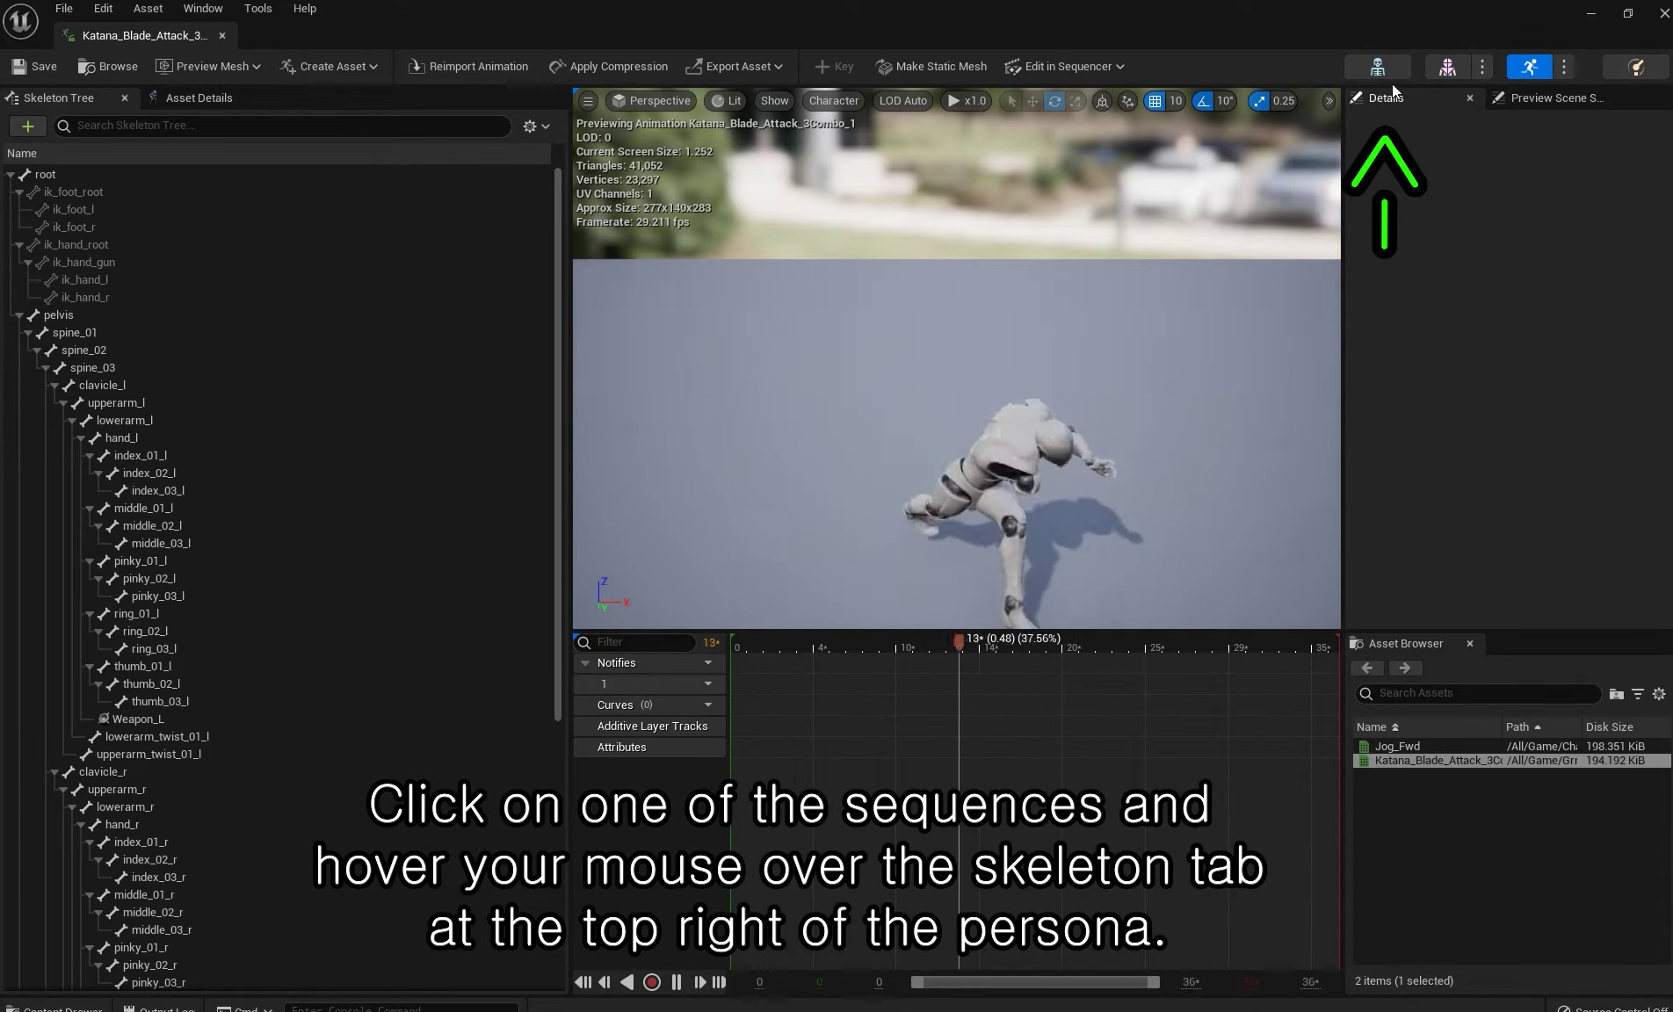
click(1387, 65)
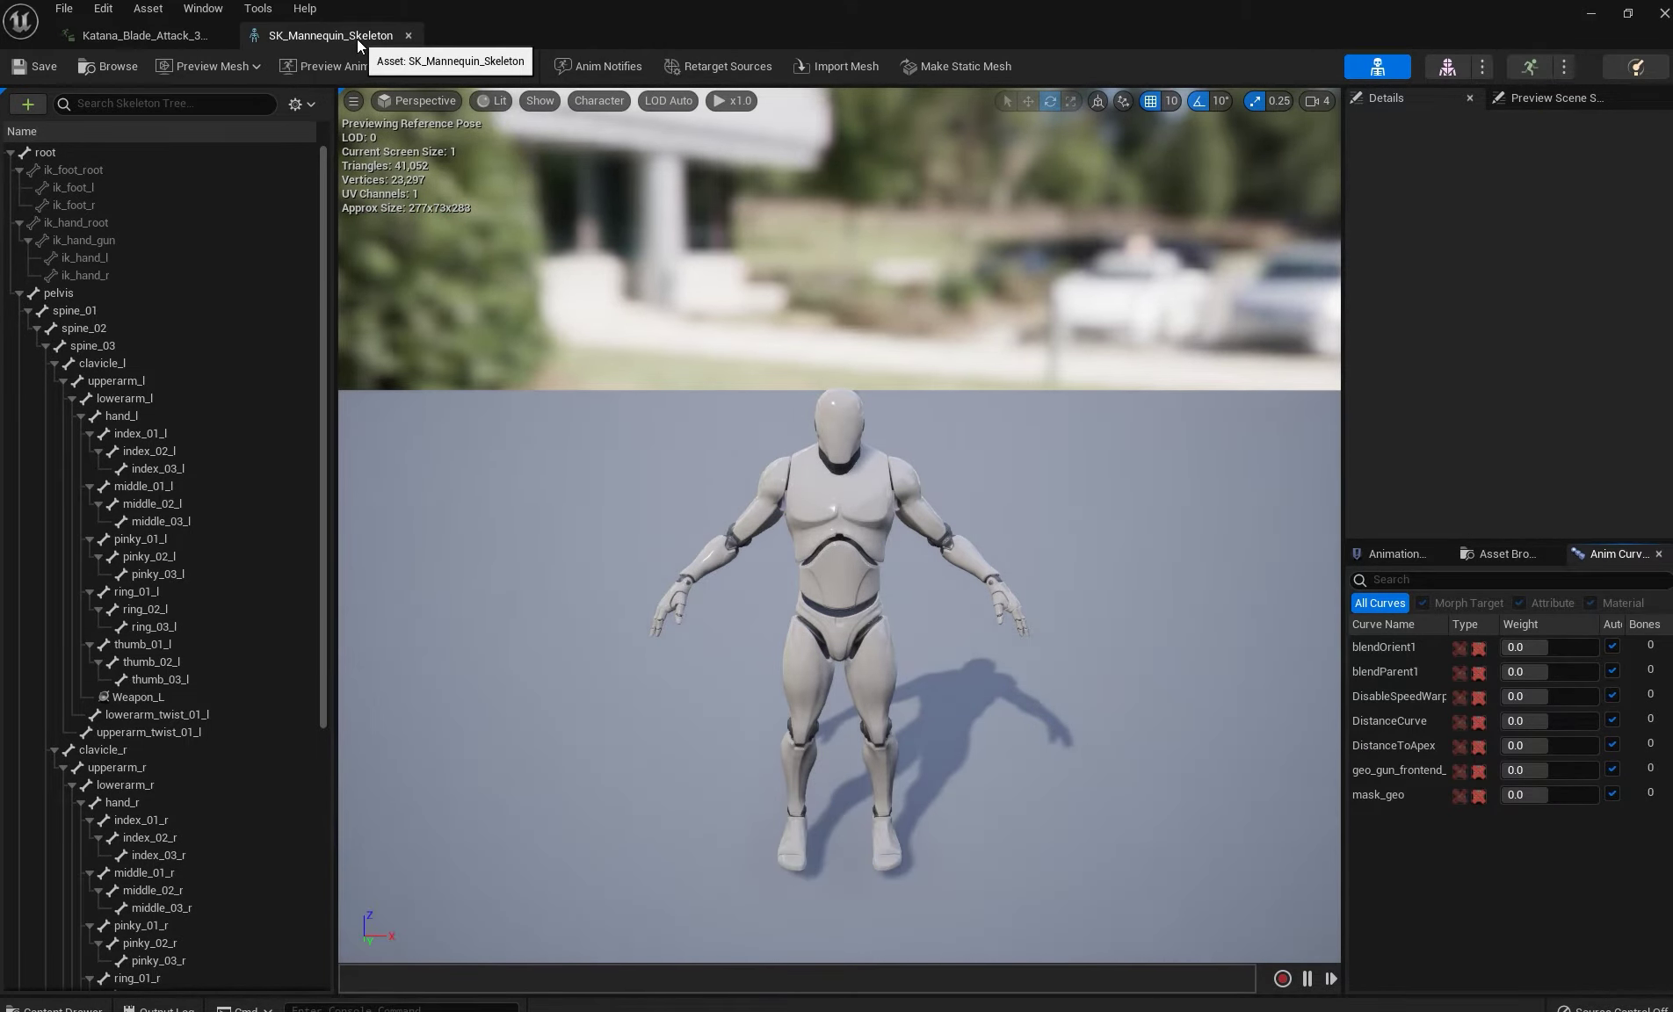
mouse_move(1376, 69)
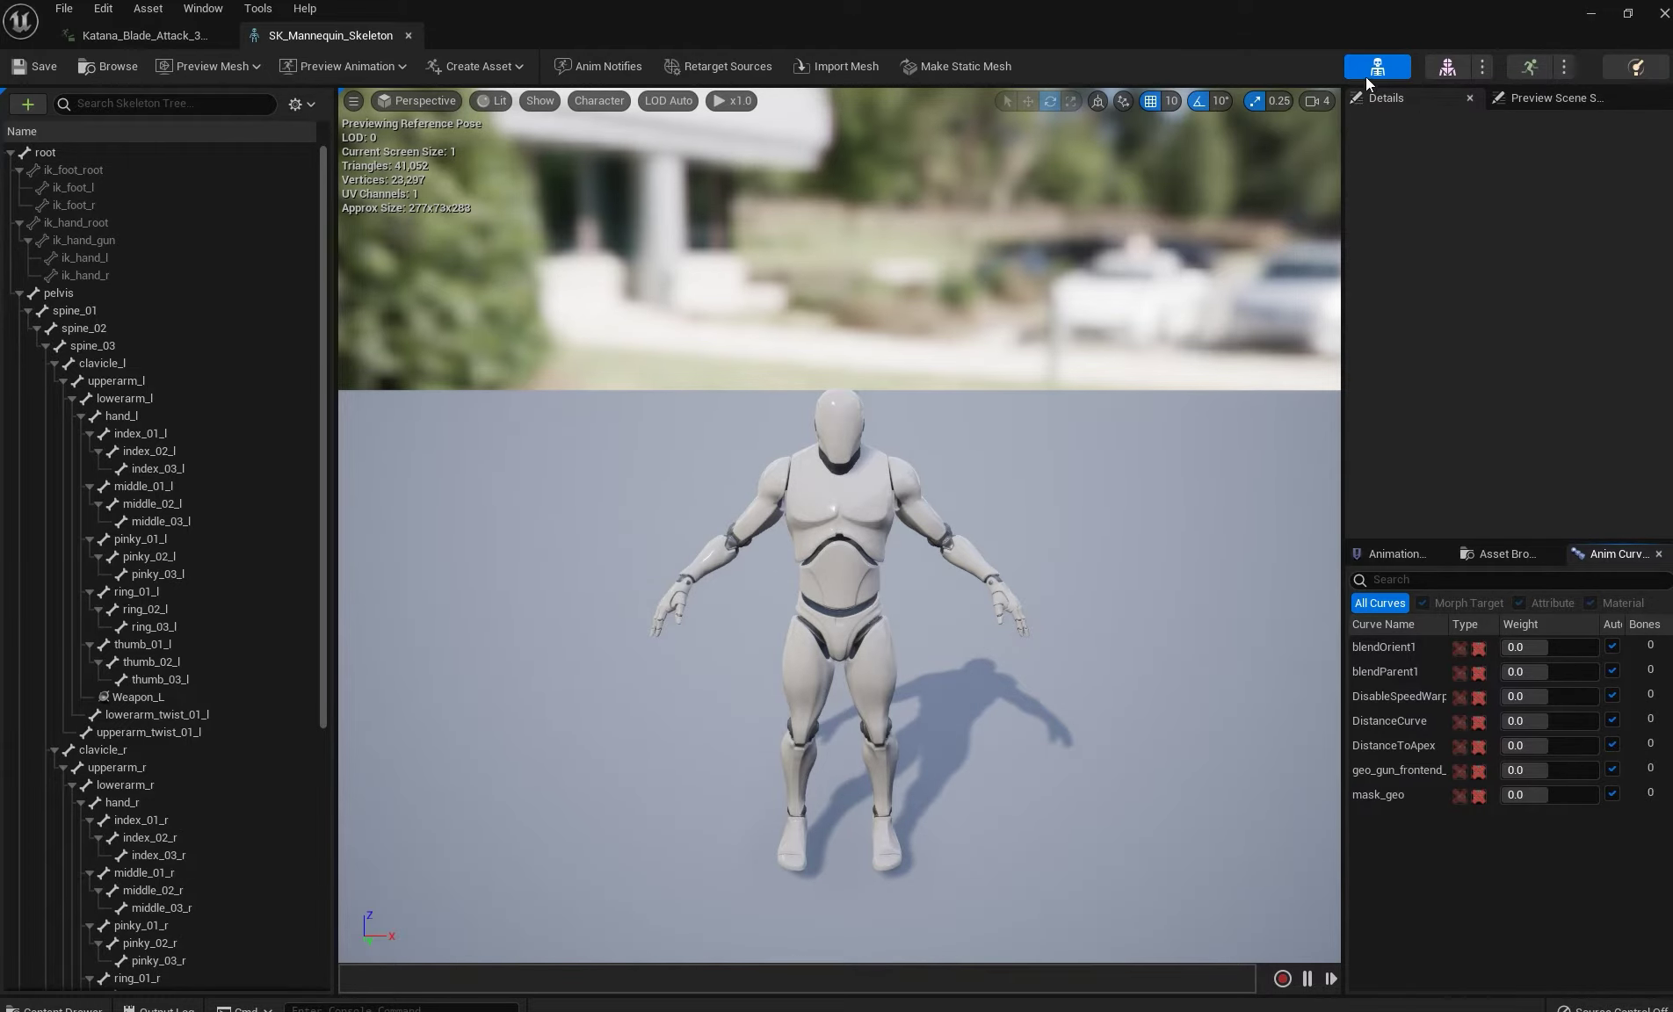
click(1663, 13)
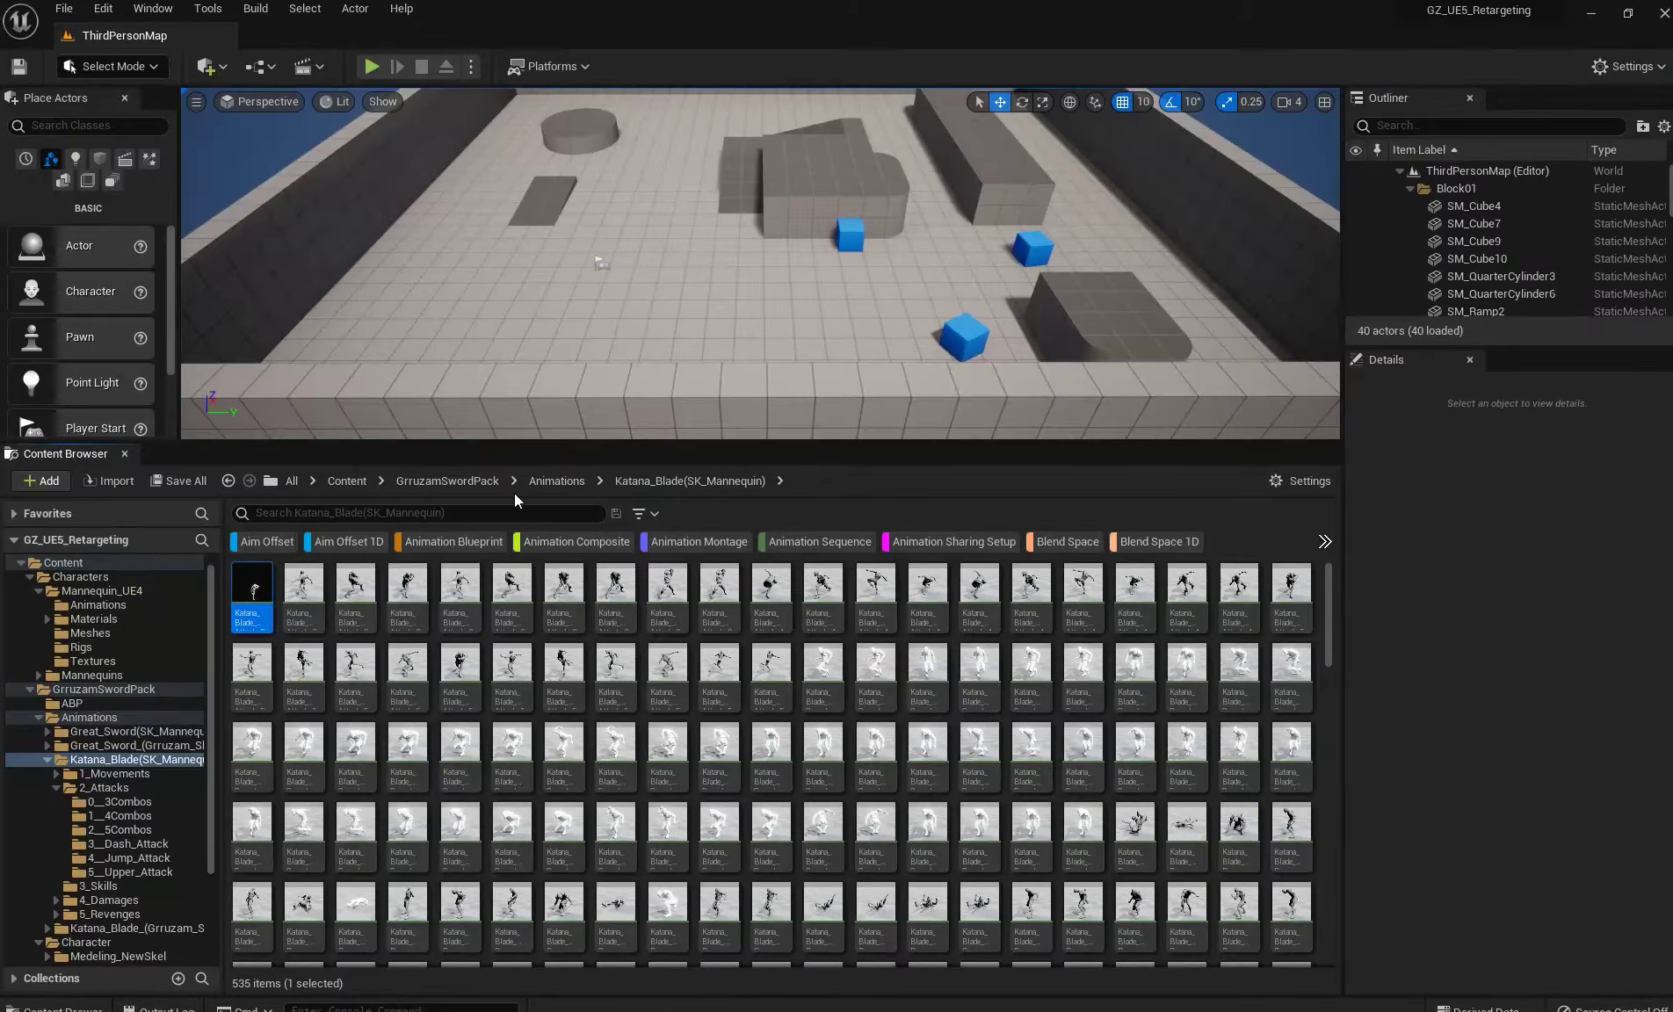
- Select all 535 Katana_Blade animation sequences with Ctrl+A
click(407, 666)
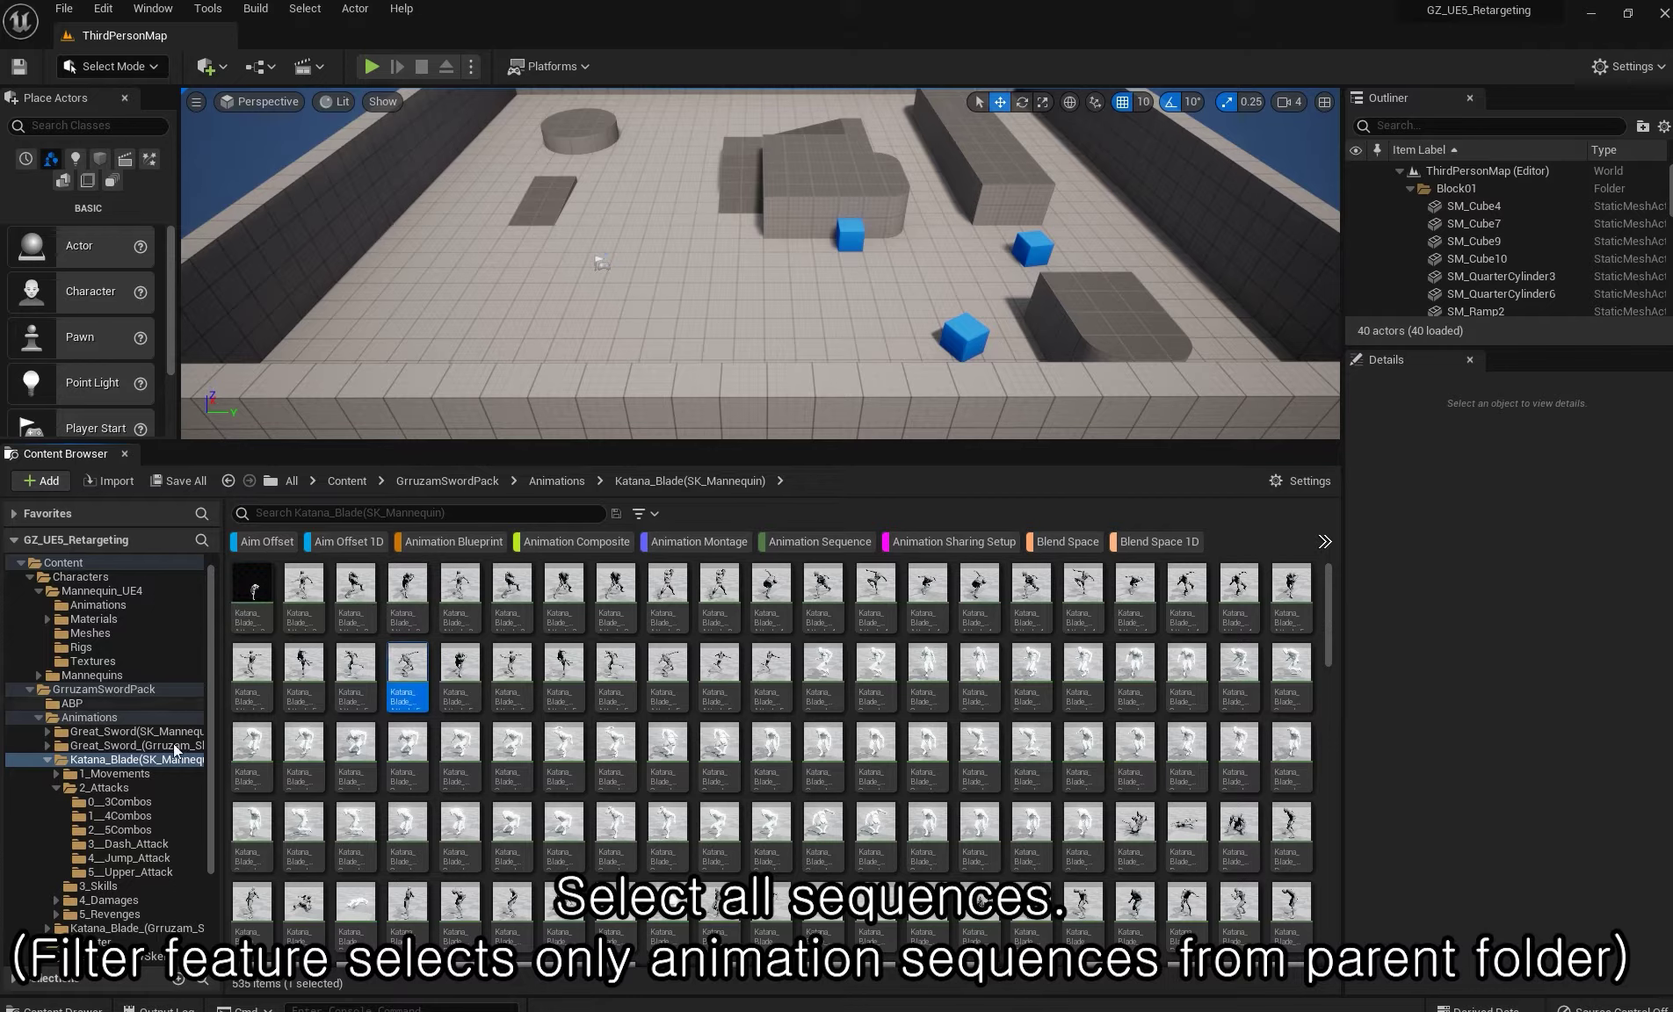
click(294, 664)
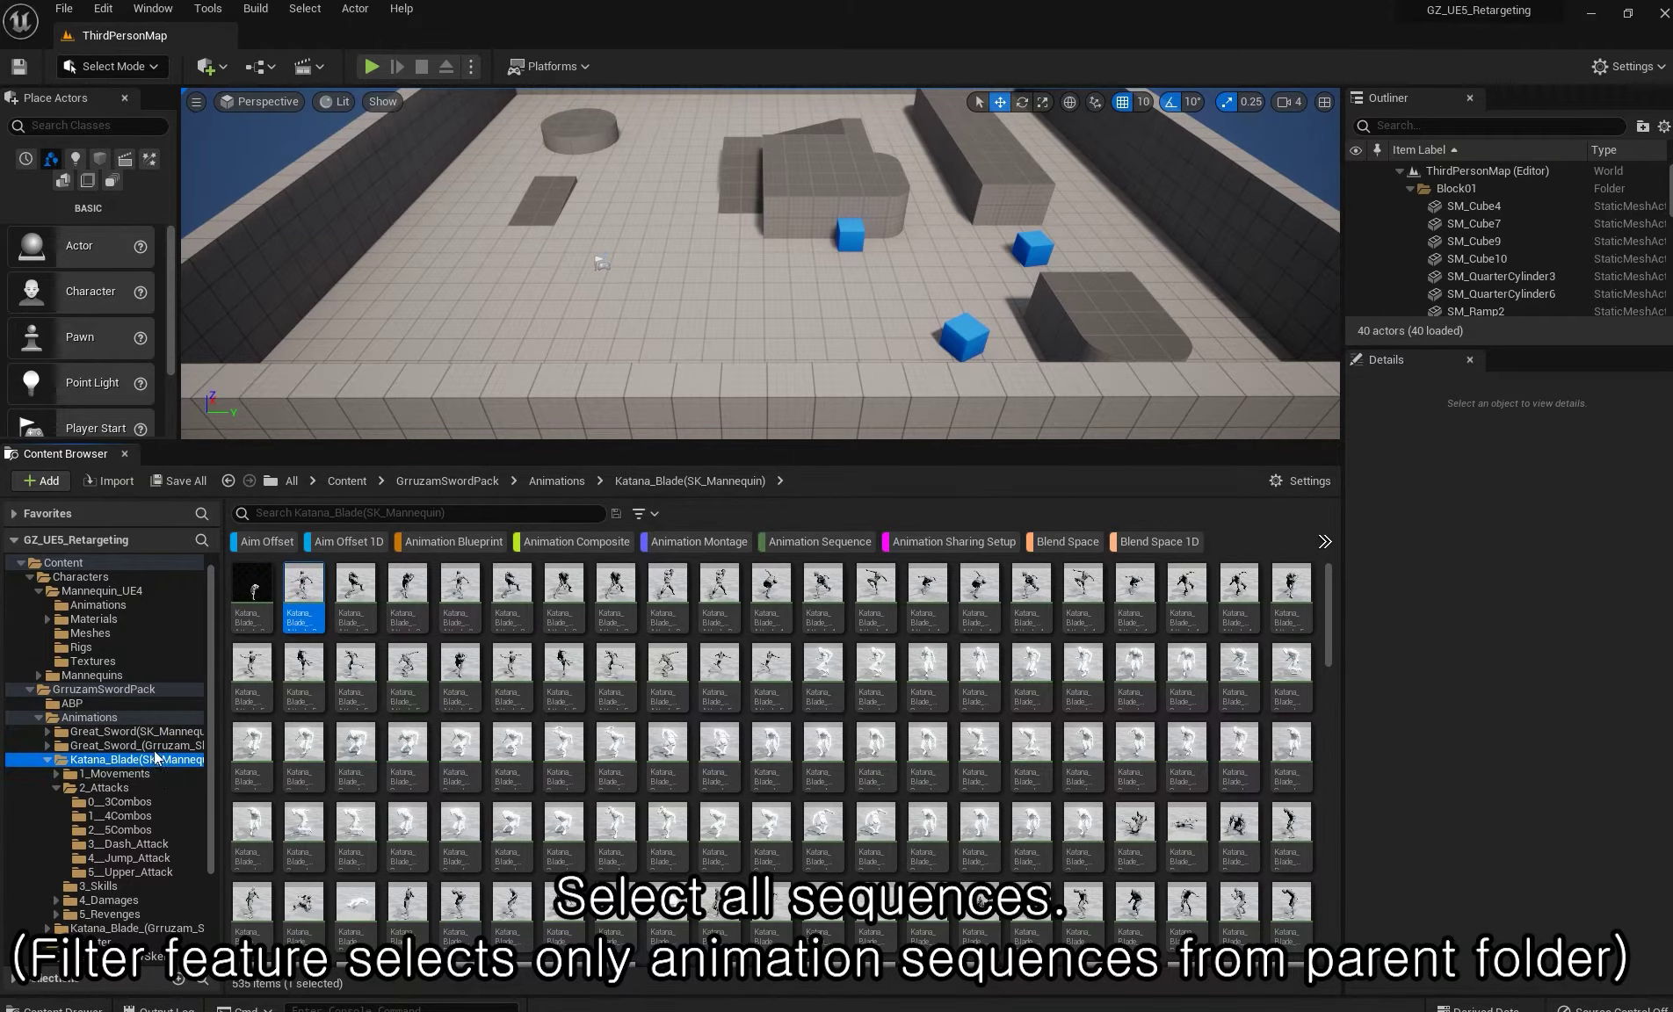
click(251, 591)
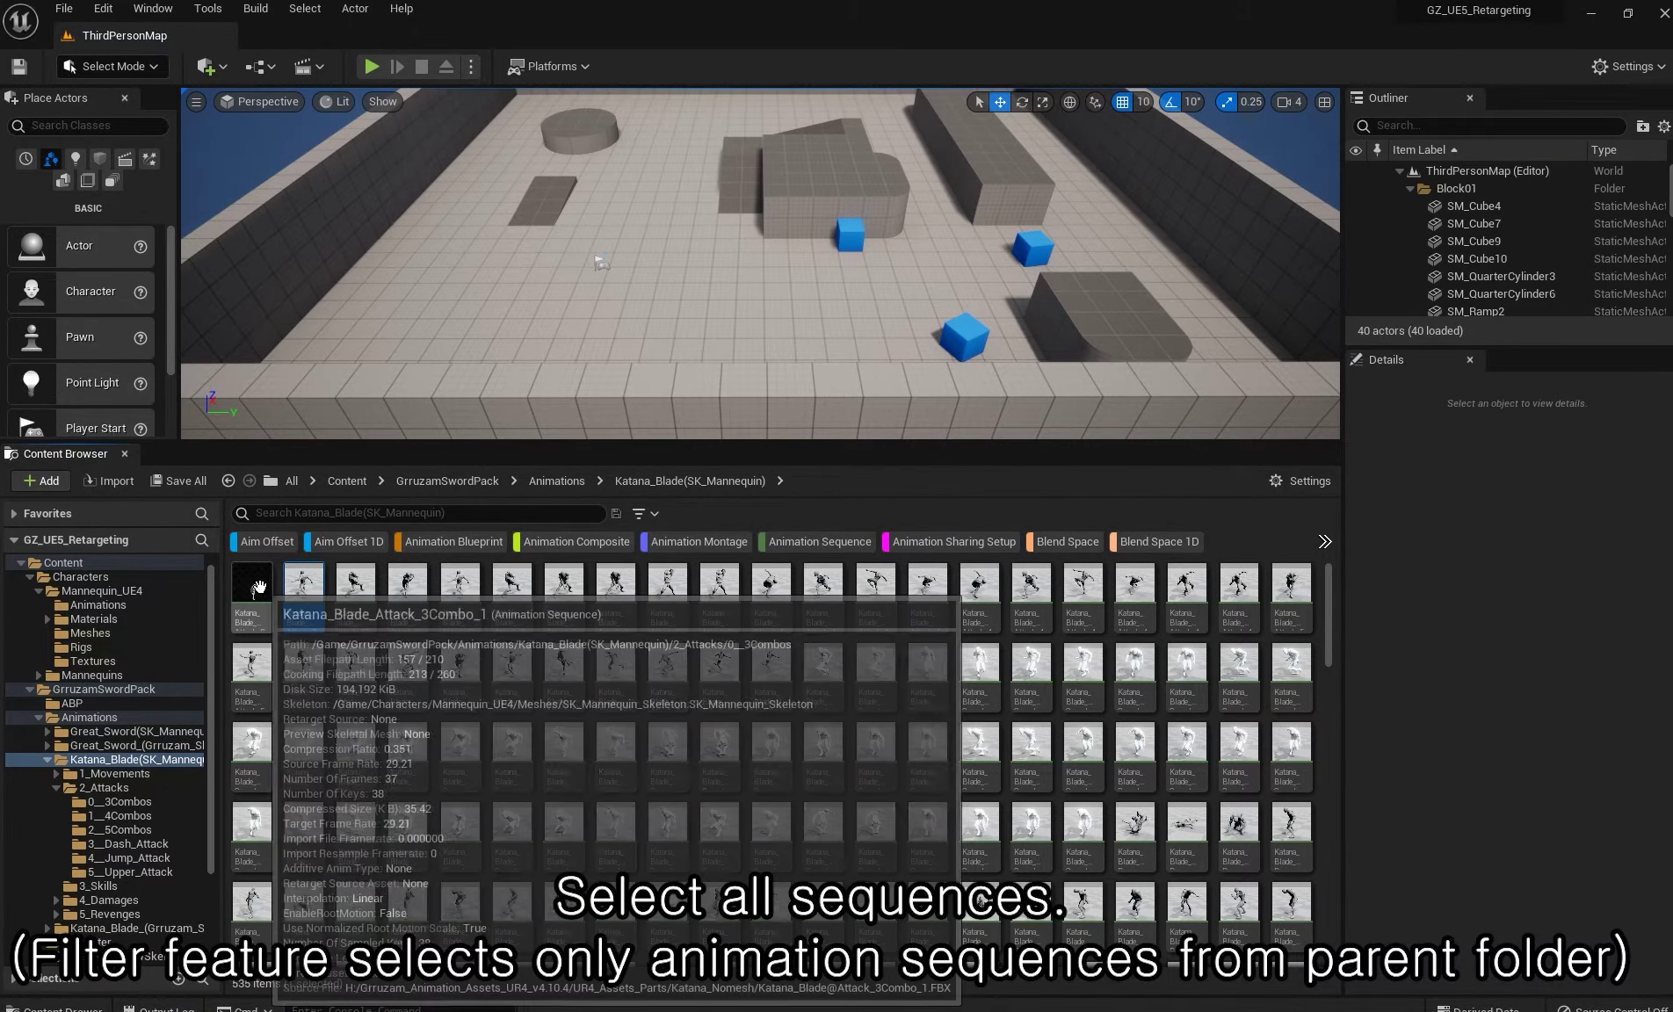
key(ctrl+a)
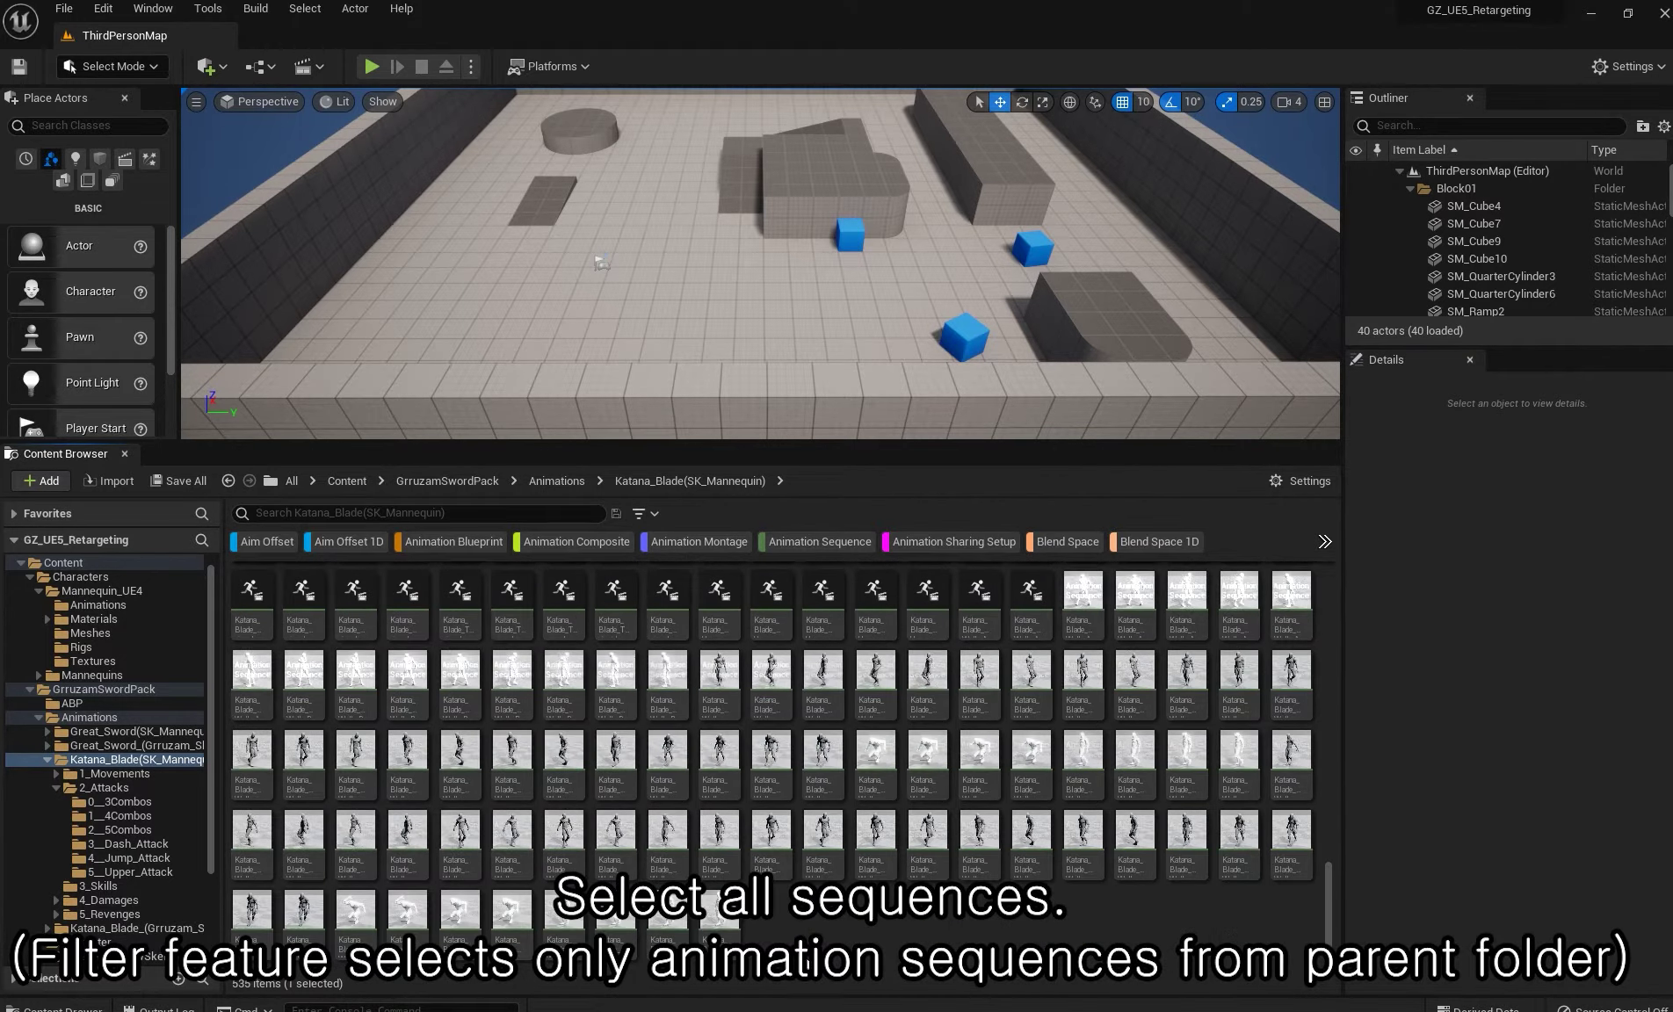
- Load all 535 sequences into the Bulk Edit via Property Matrix view, then Save All
right_click(730, 754)
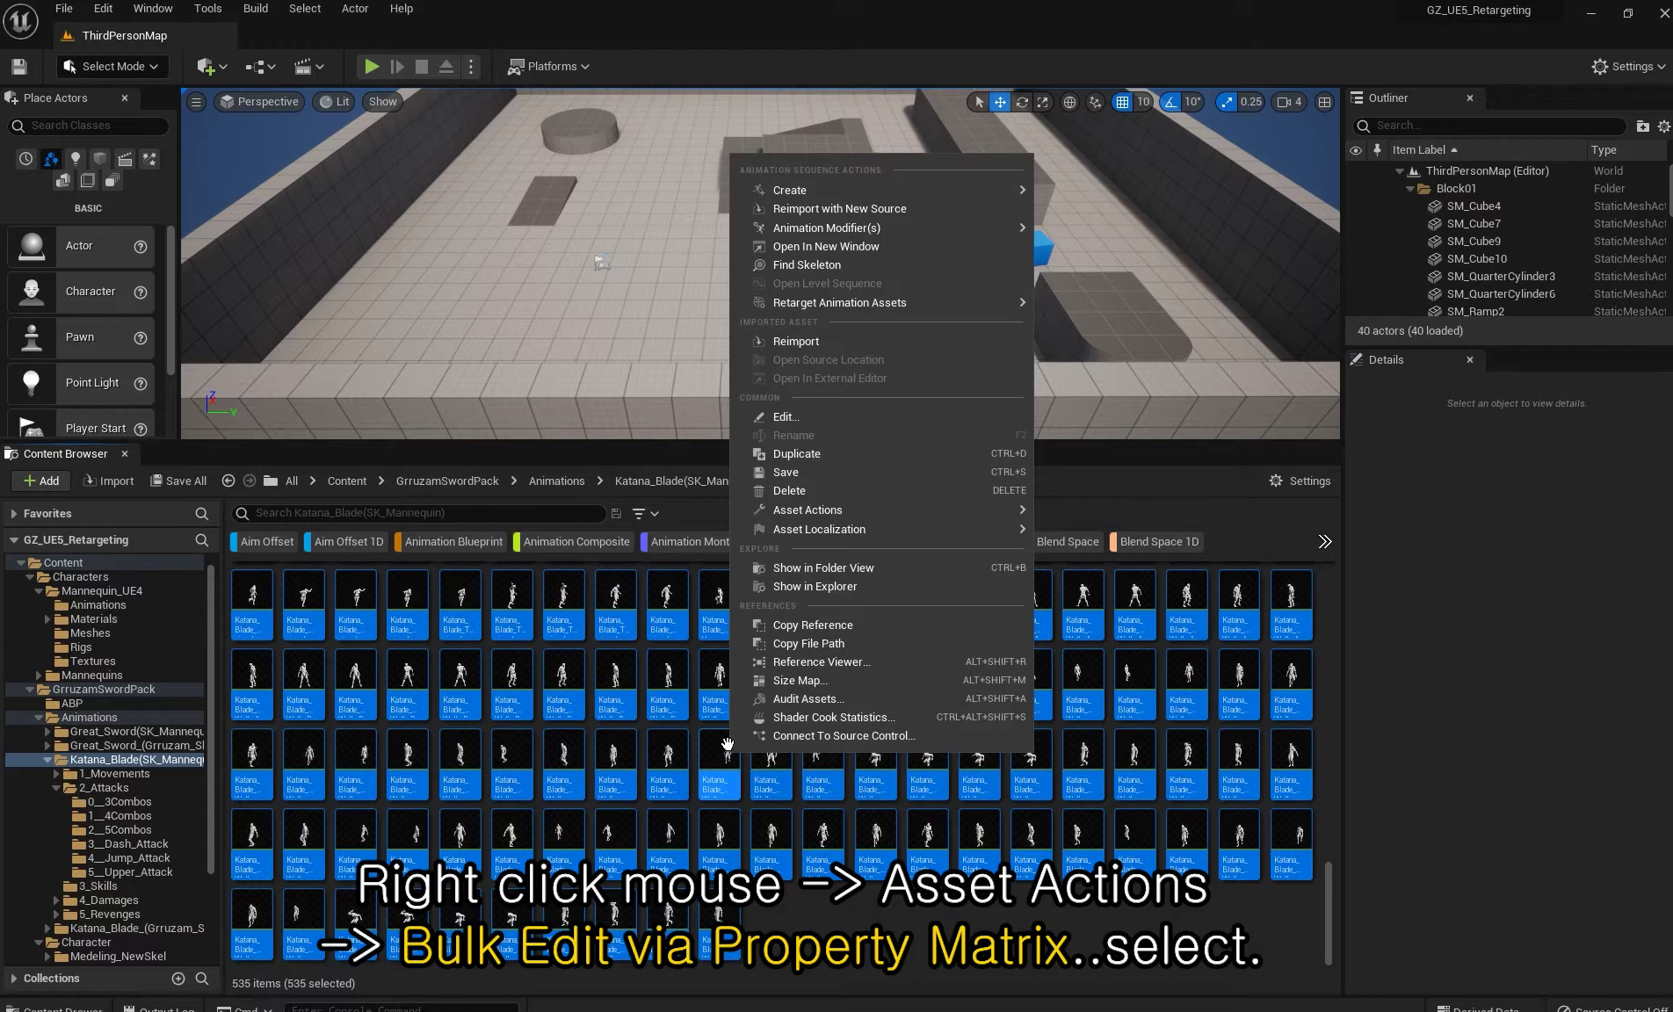
mouse_move(909, 511)
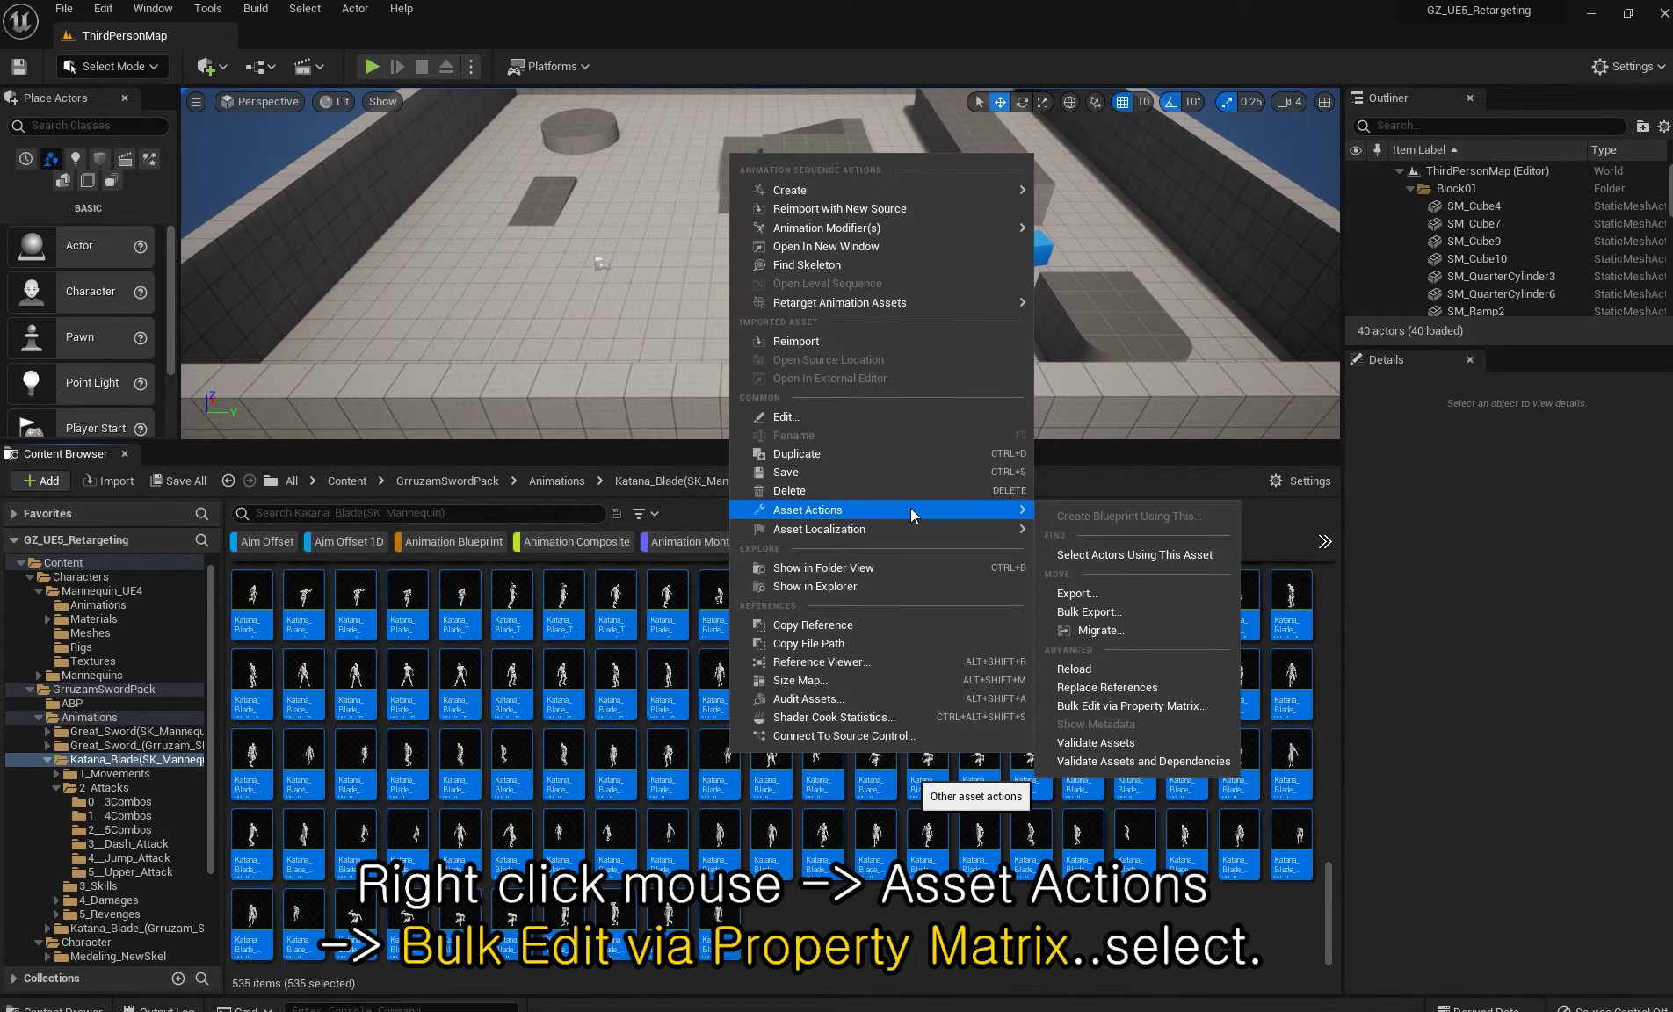
click(1139, 711)
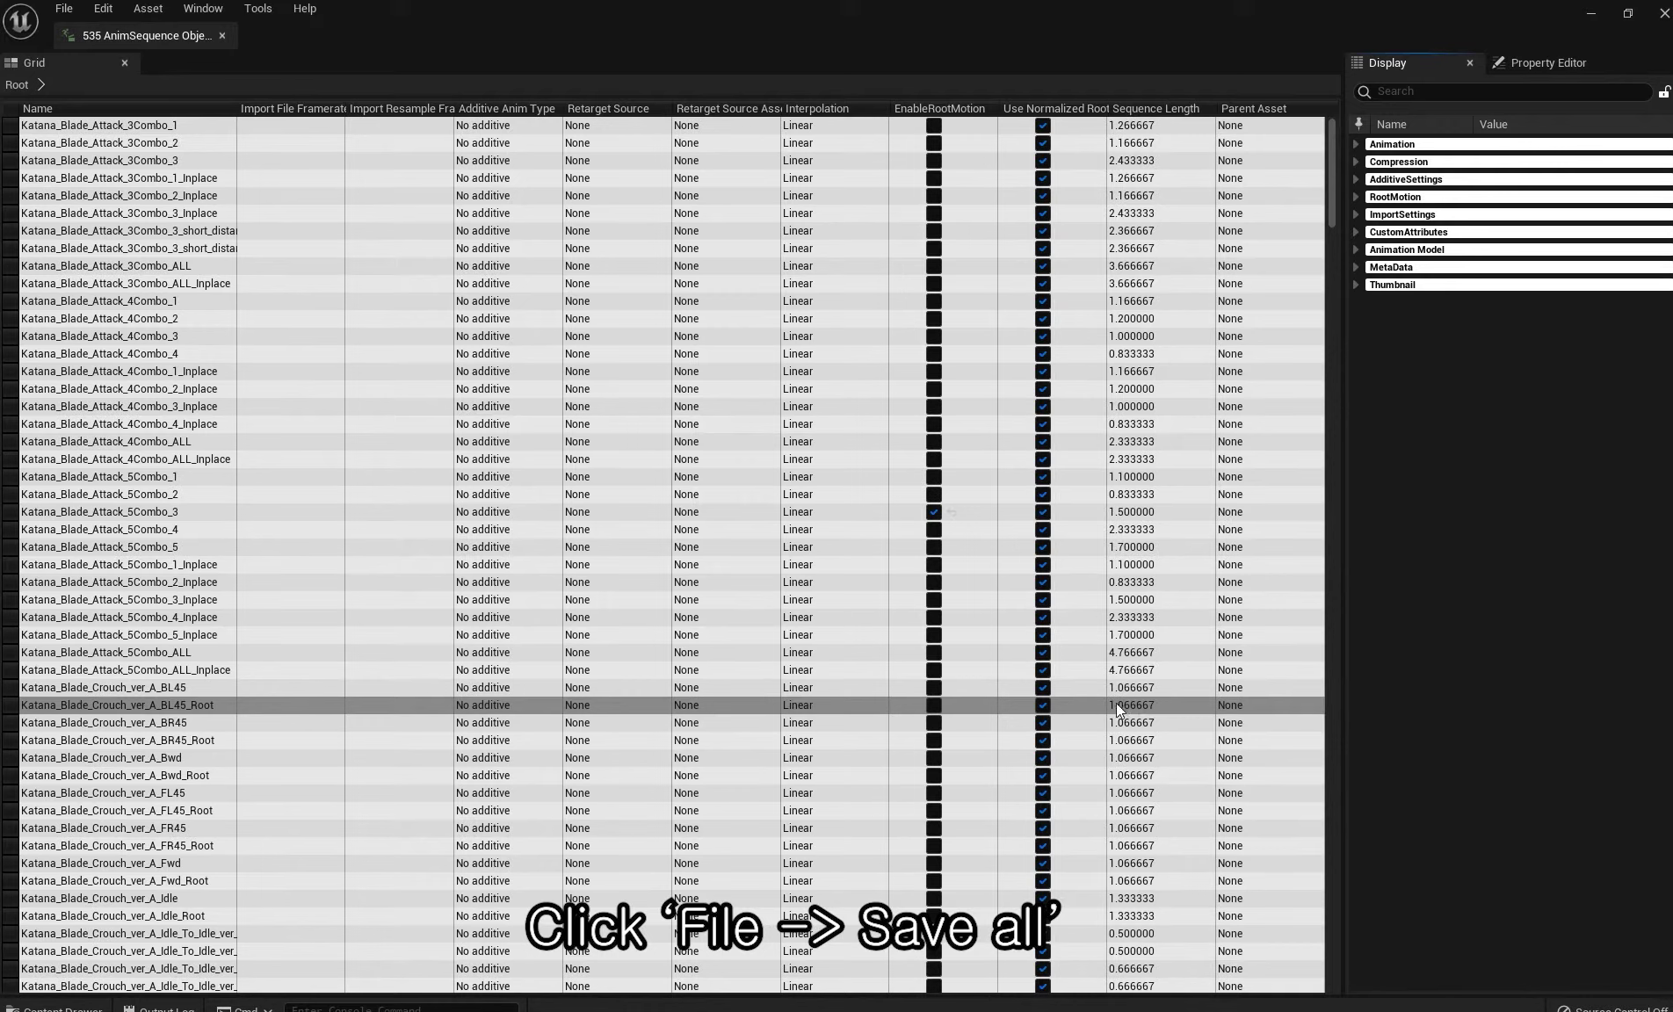
click(65, 11)
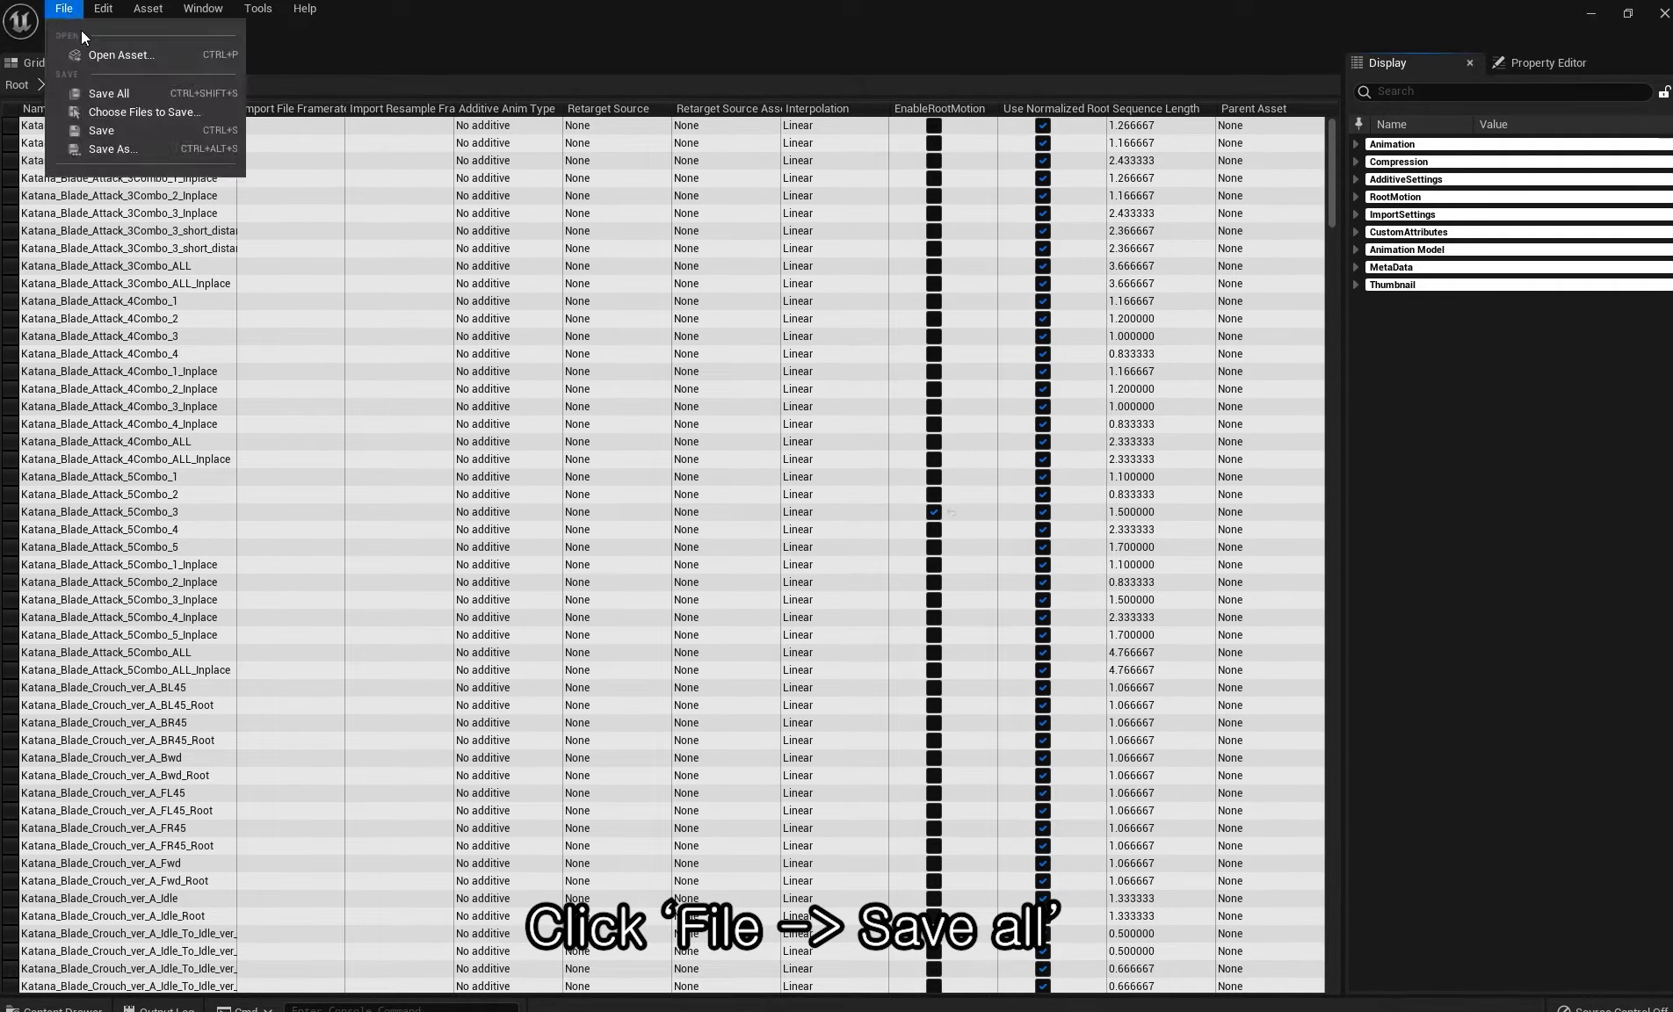
click(119, 95)
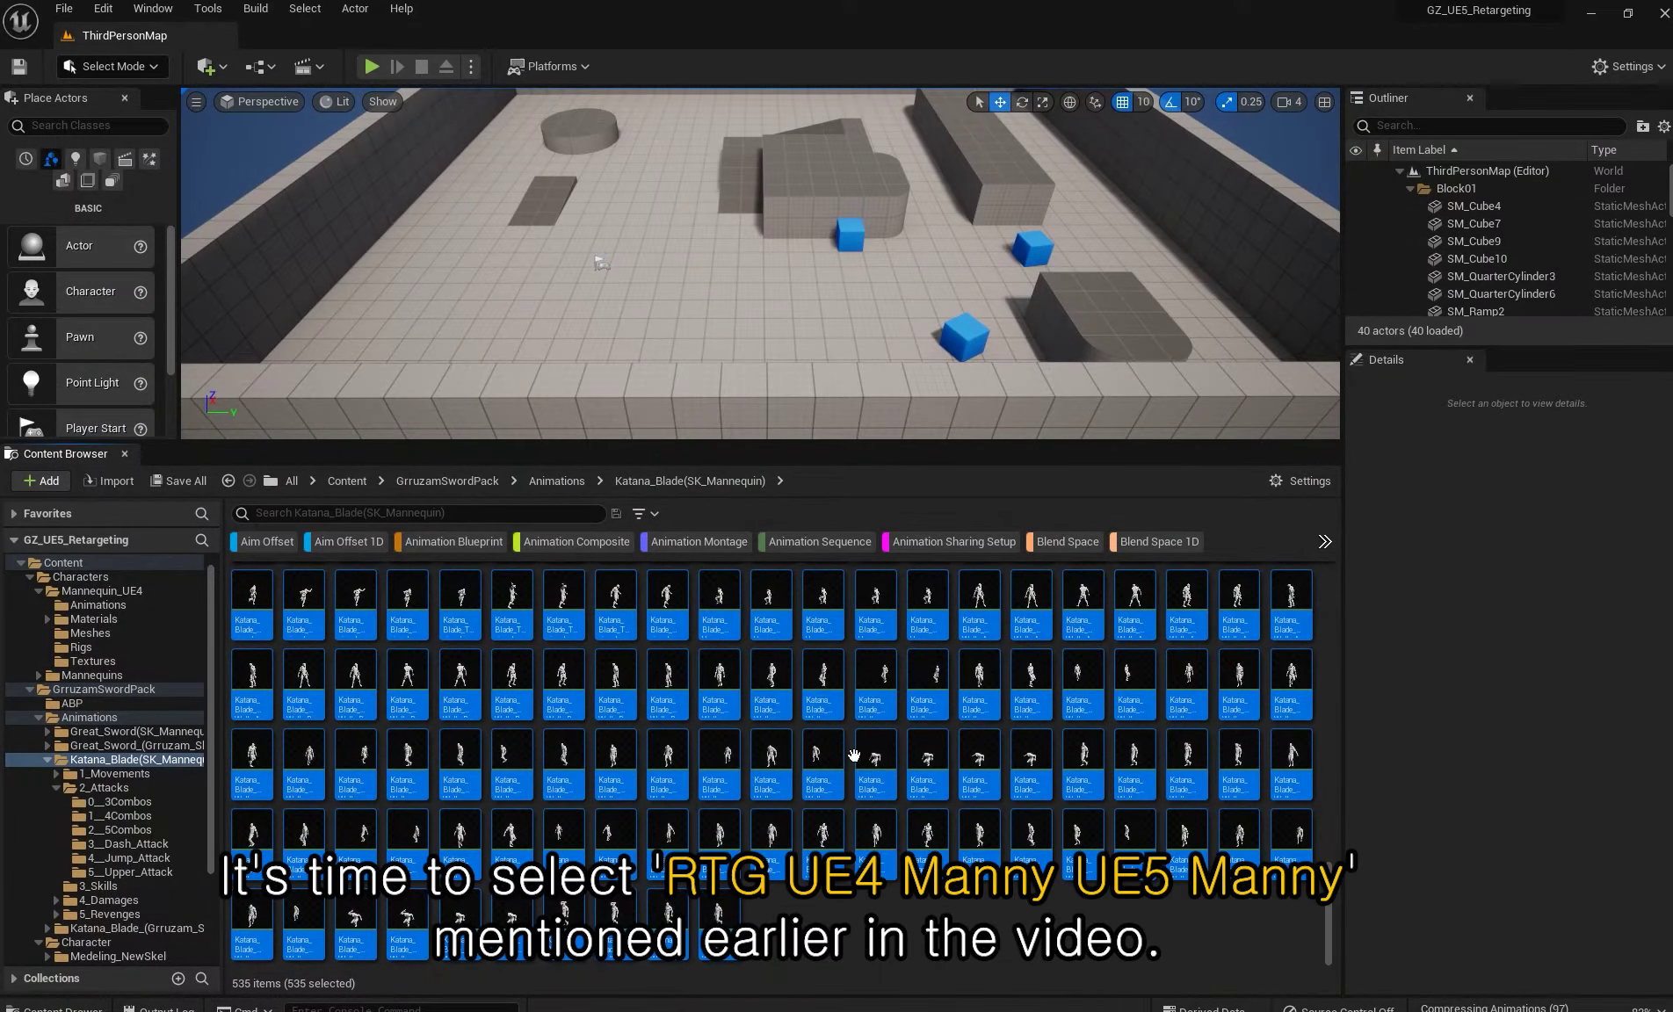
- Open the RTG_UE4Manny_UE5Manny retargeter from the Mannequin_UE4 Rigs folder
click(848, 915)
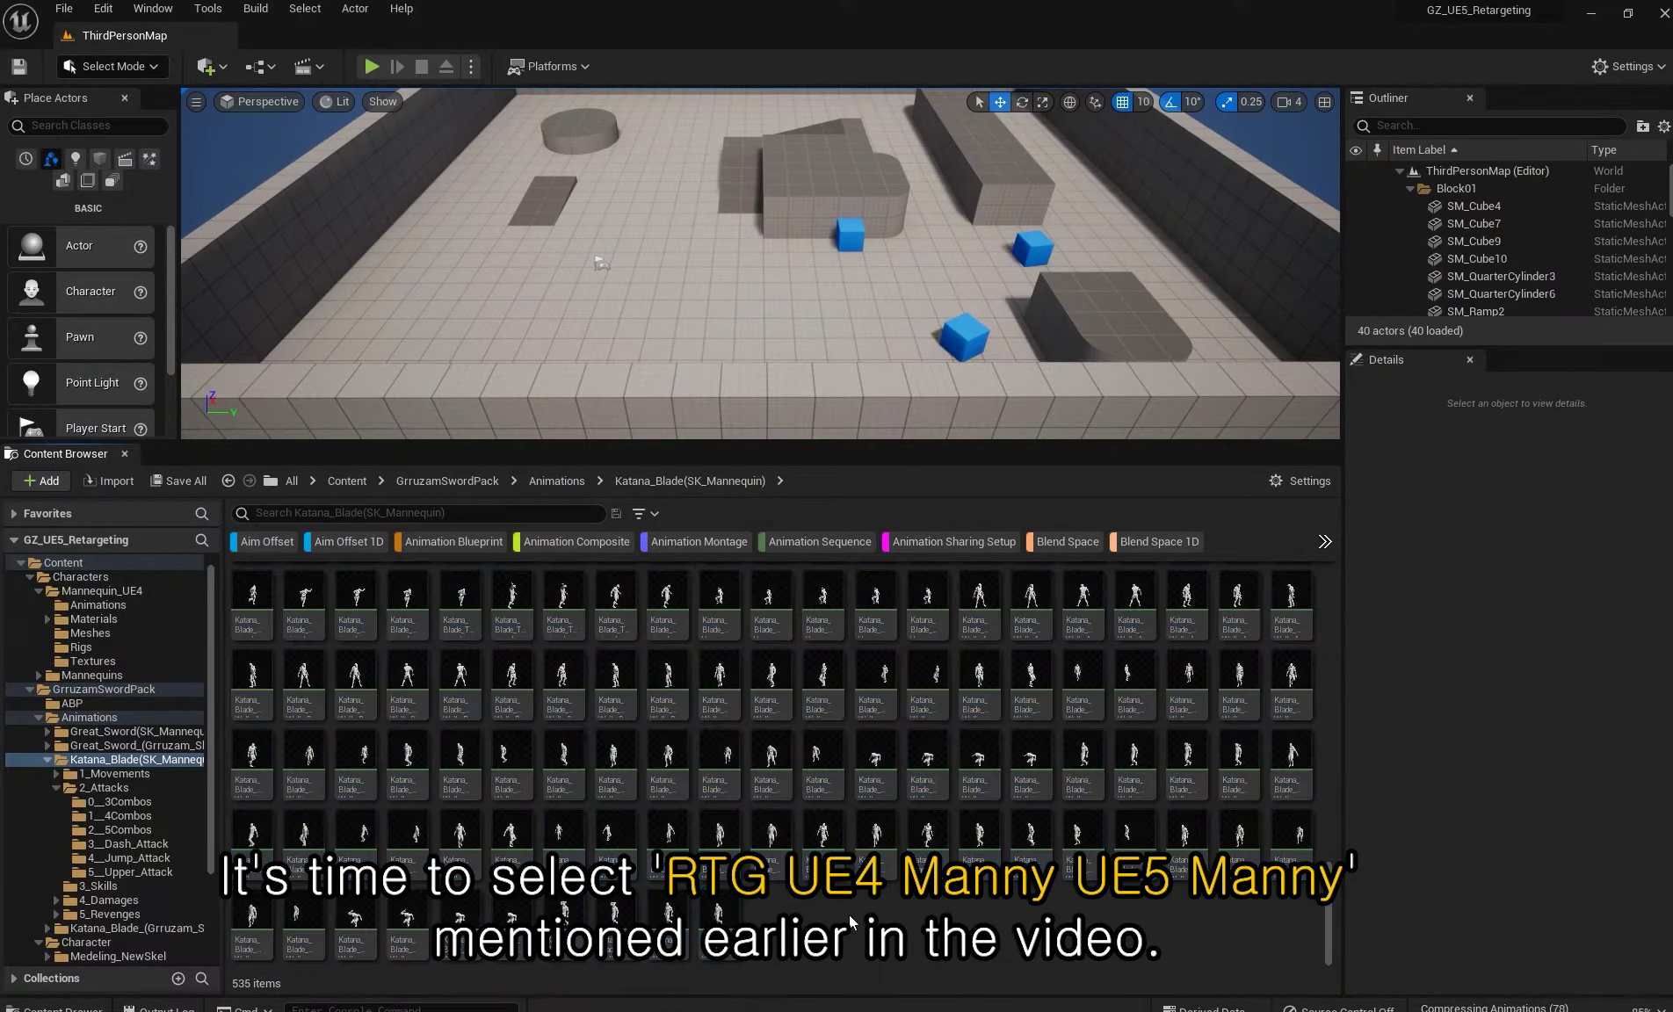
click(252, 602)
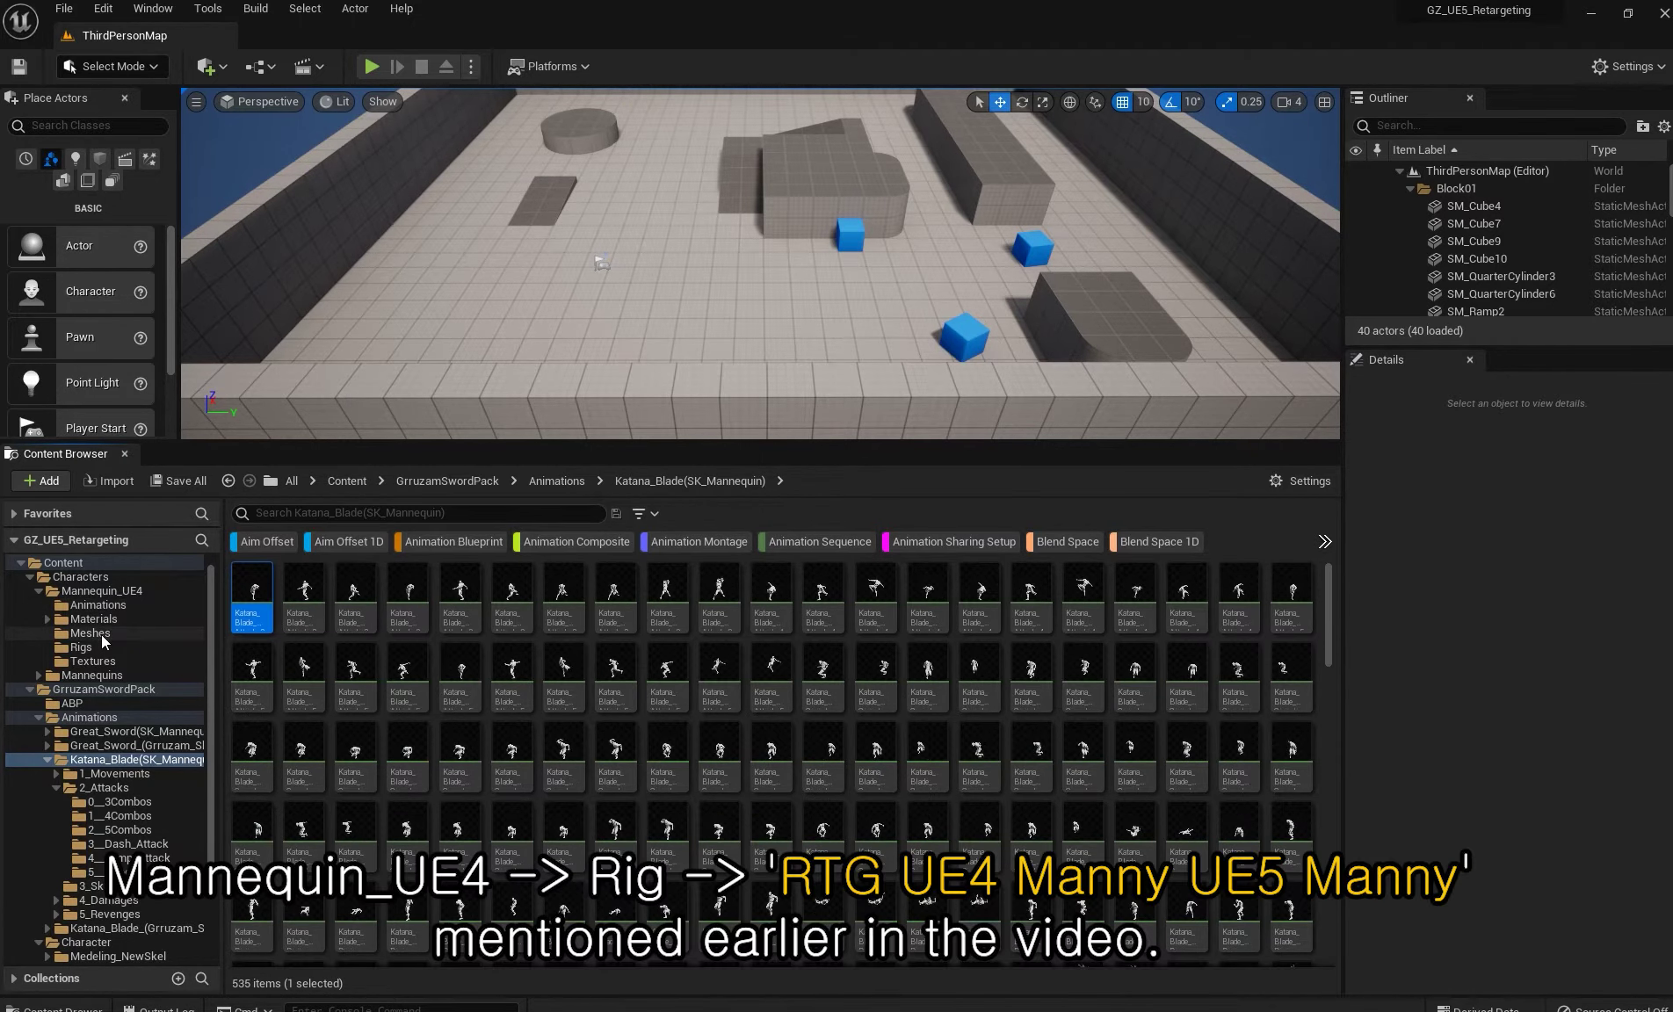
click(87, 646)
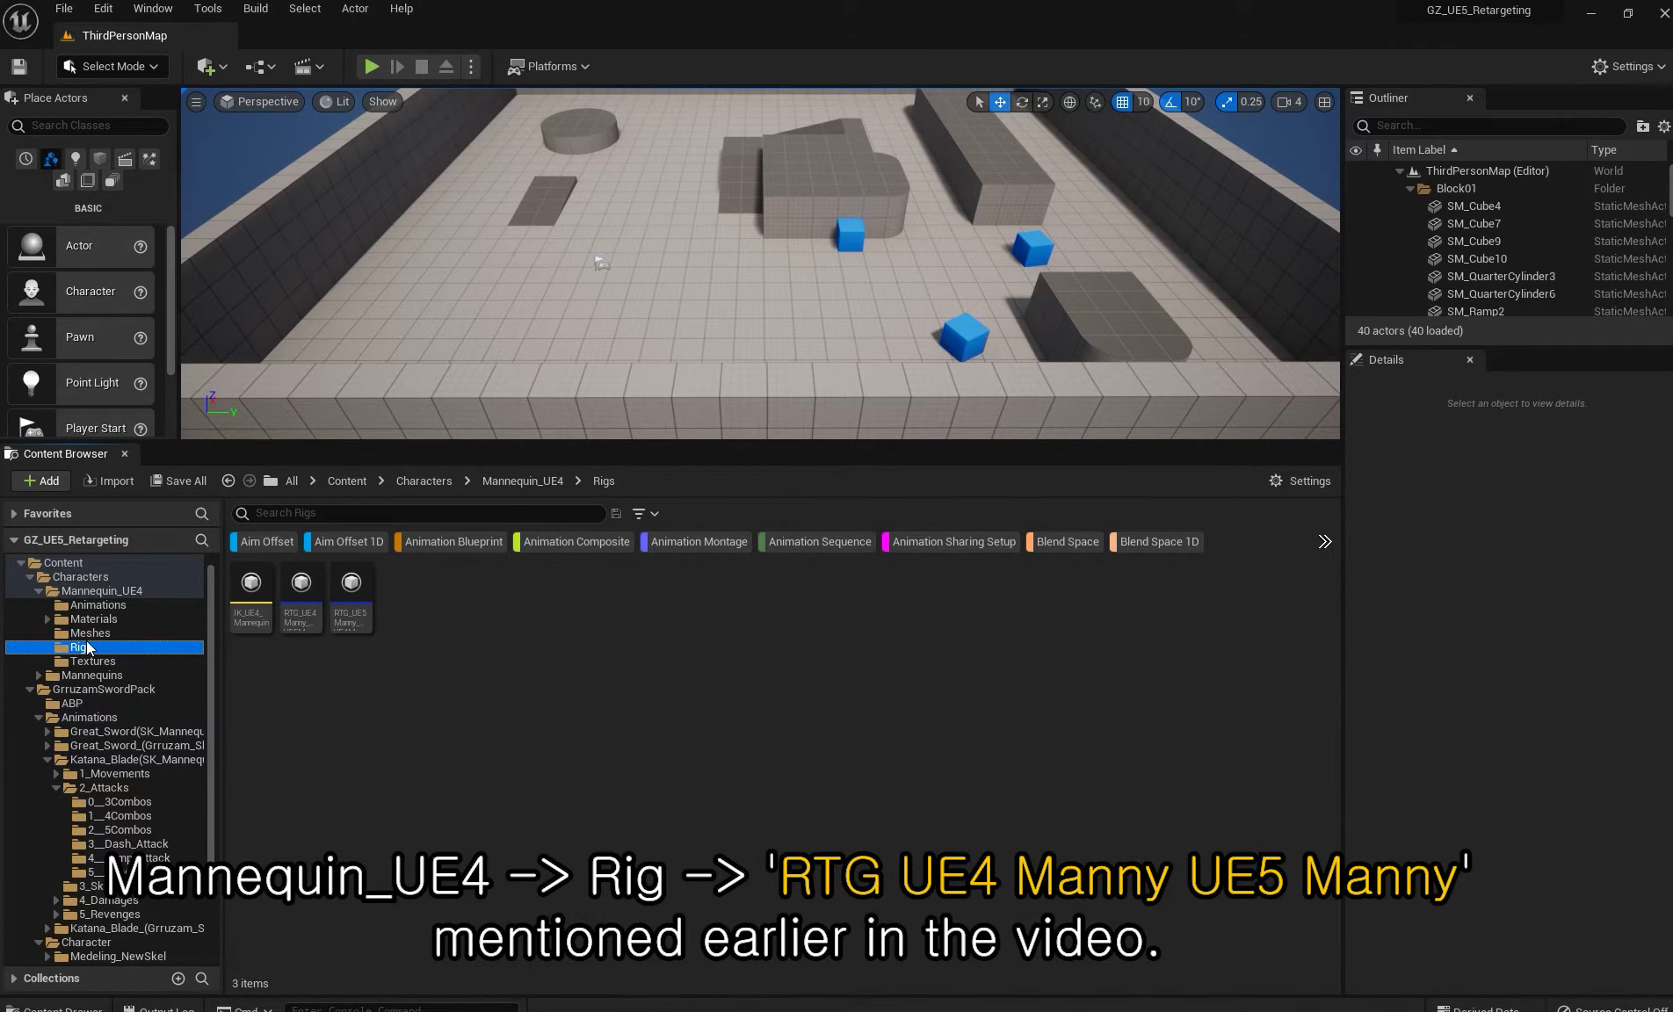
click(301, 602)
ctrl+scroll(409, 651, up, 3)
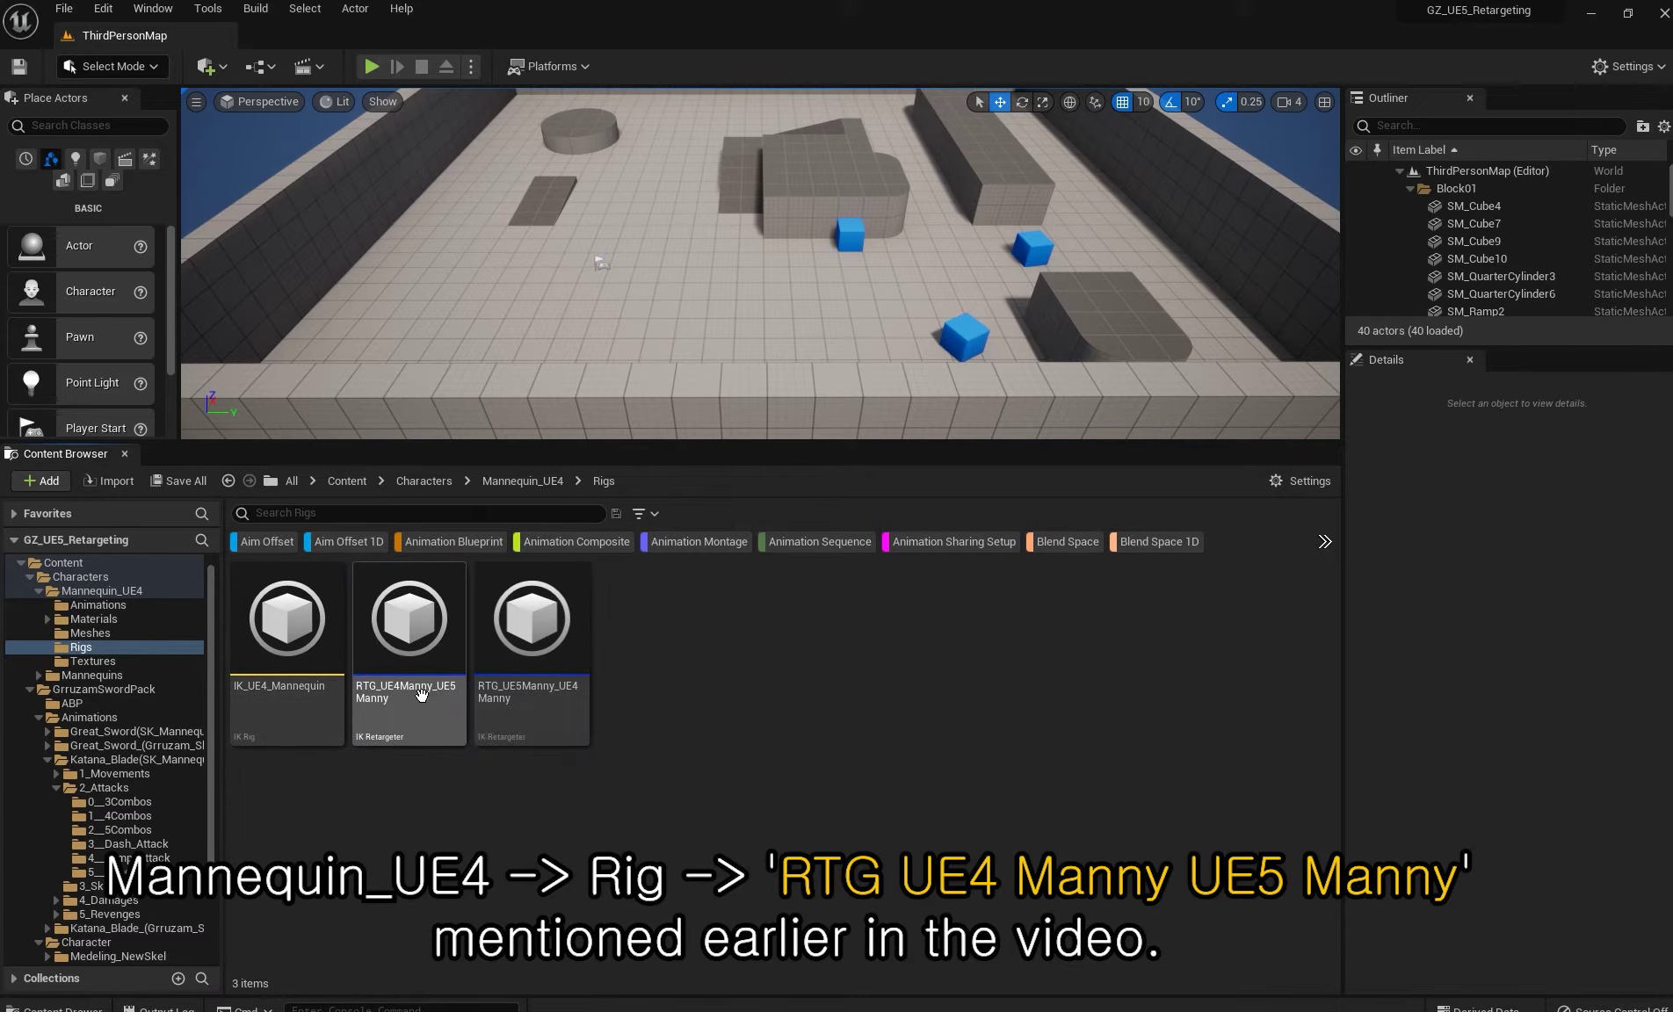
click(224, 654)
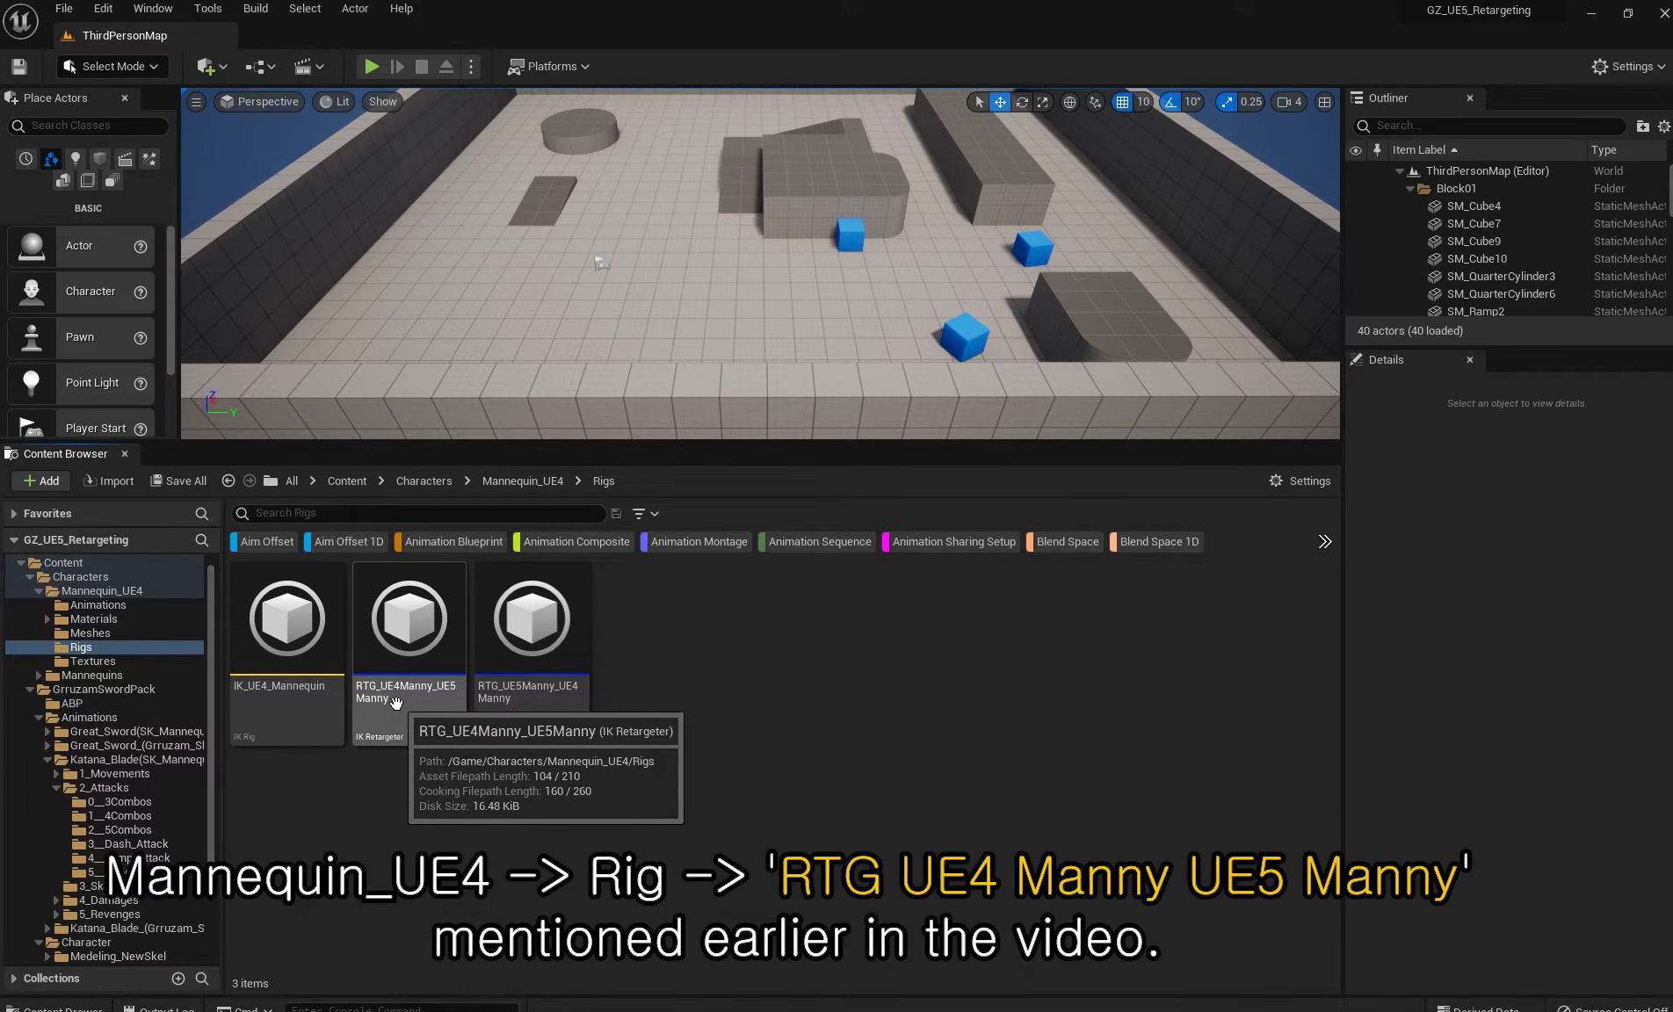
click(400, 631)
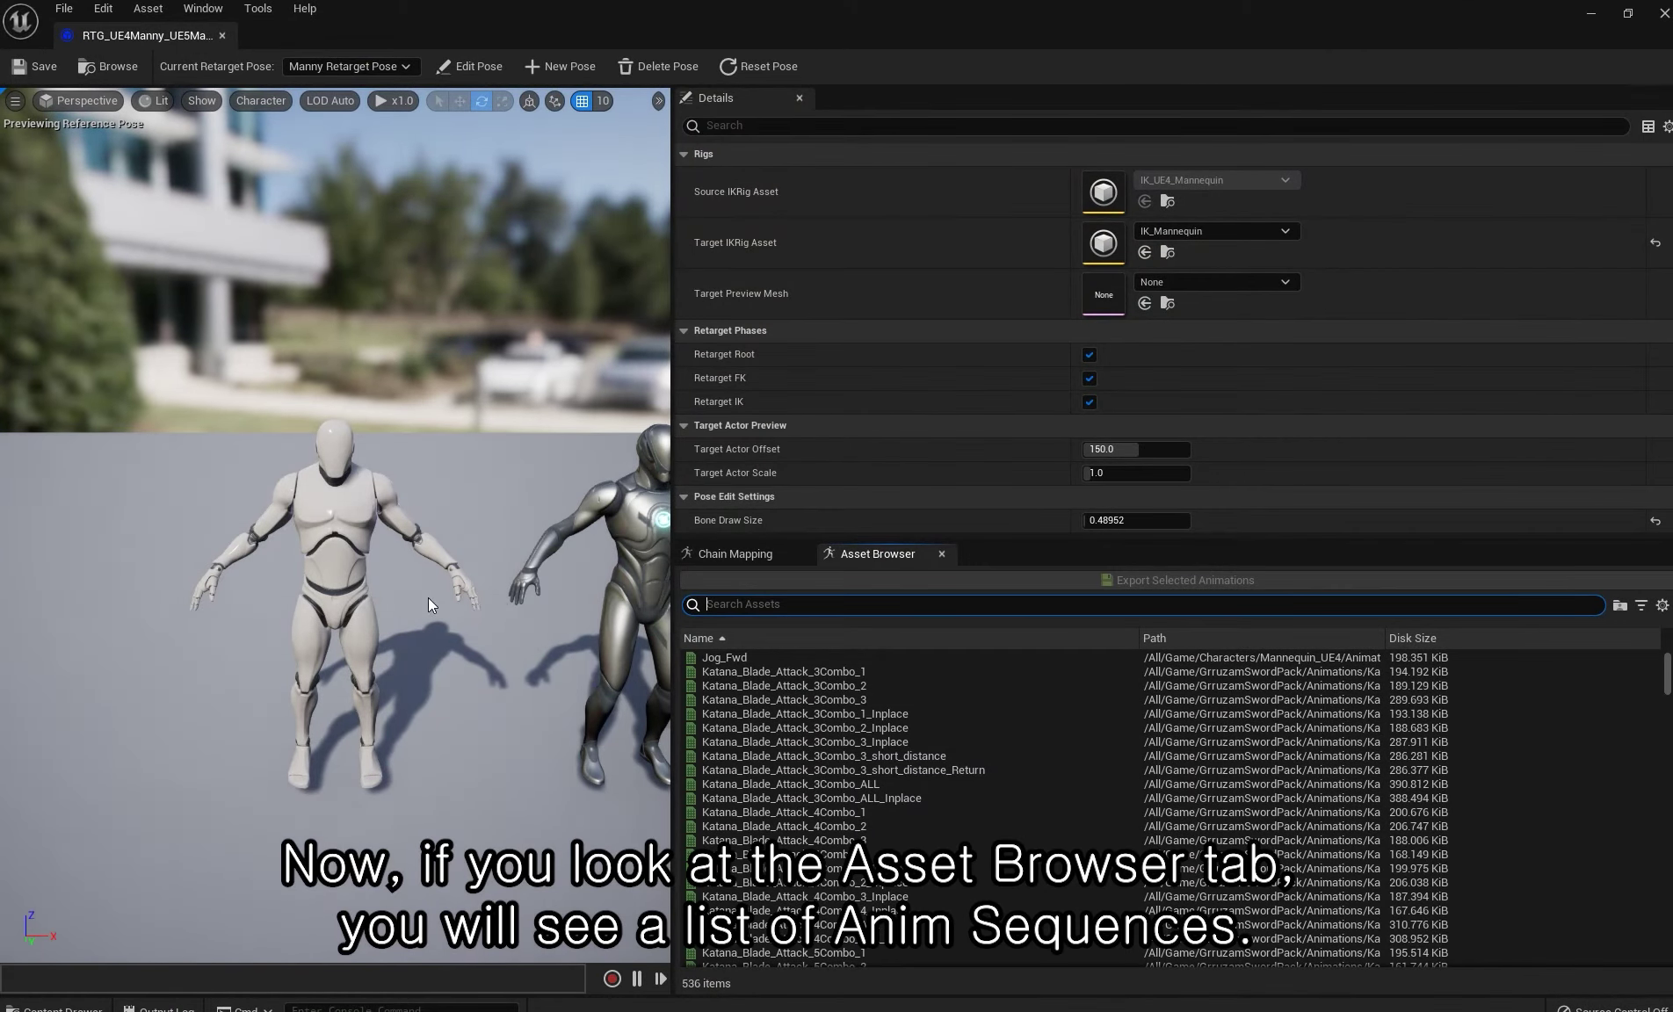
- Select the 535 Grruzam animations from the first attack sequence down to the last row
click(879, 672)
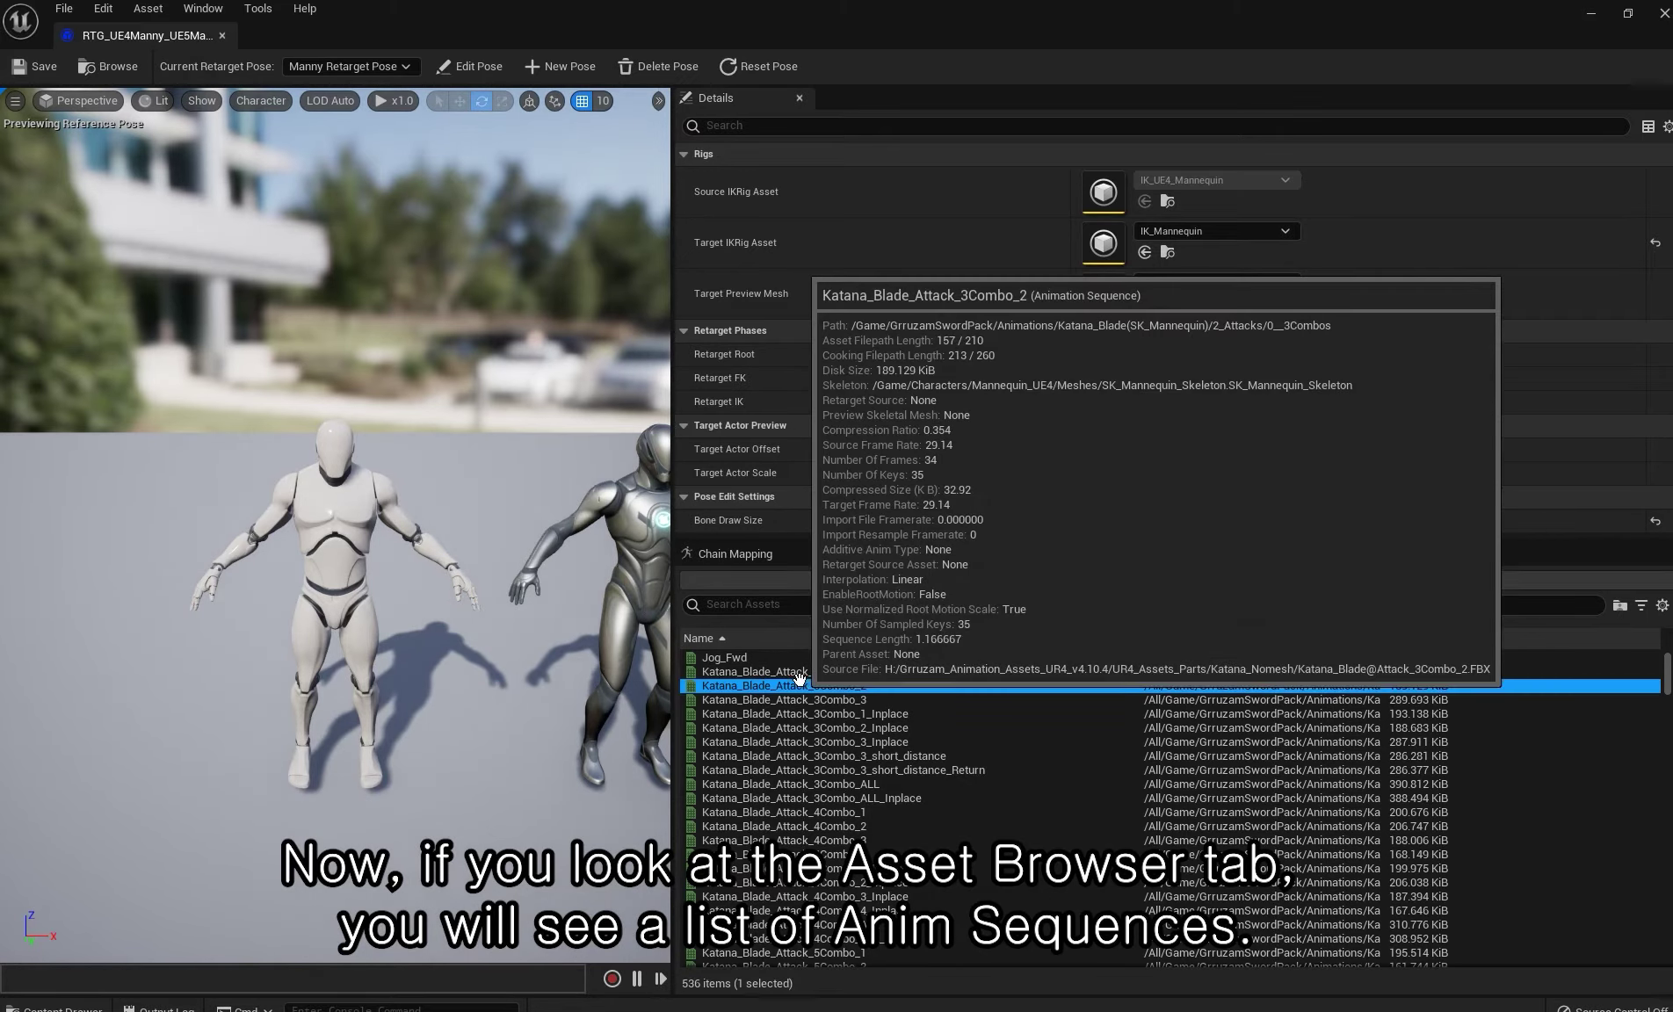
scroll(910, 658, down, 6)
scroll(910, 658, down, 5)
scroll(910, 657, down, 5)
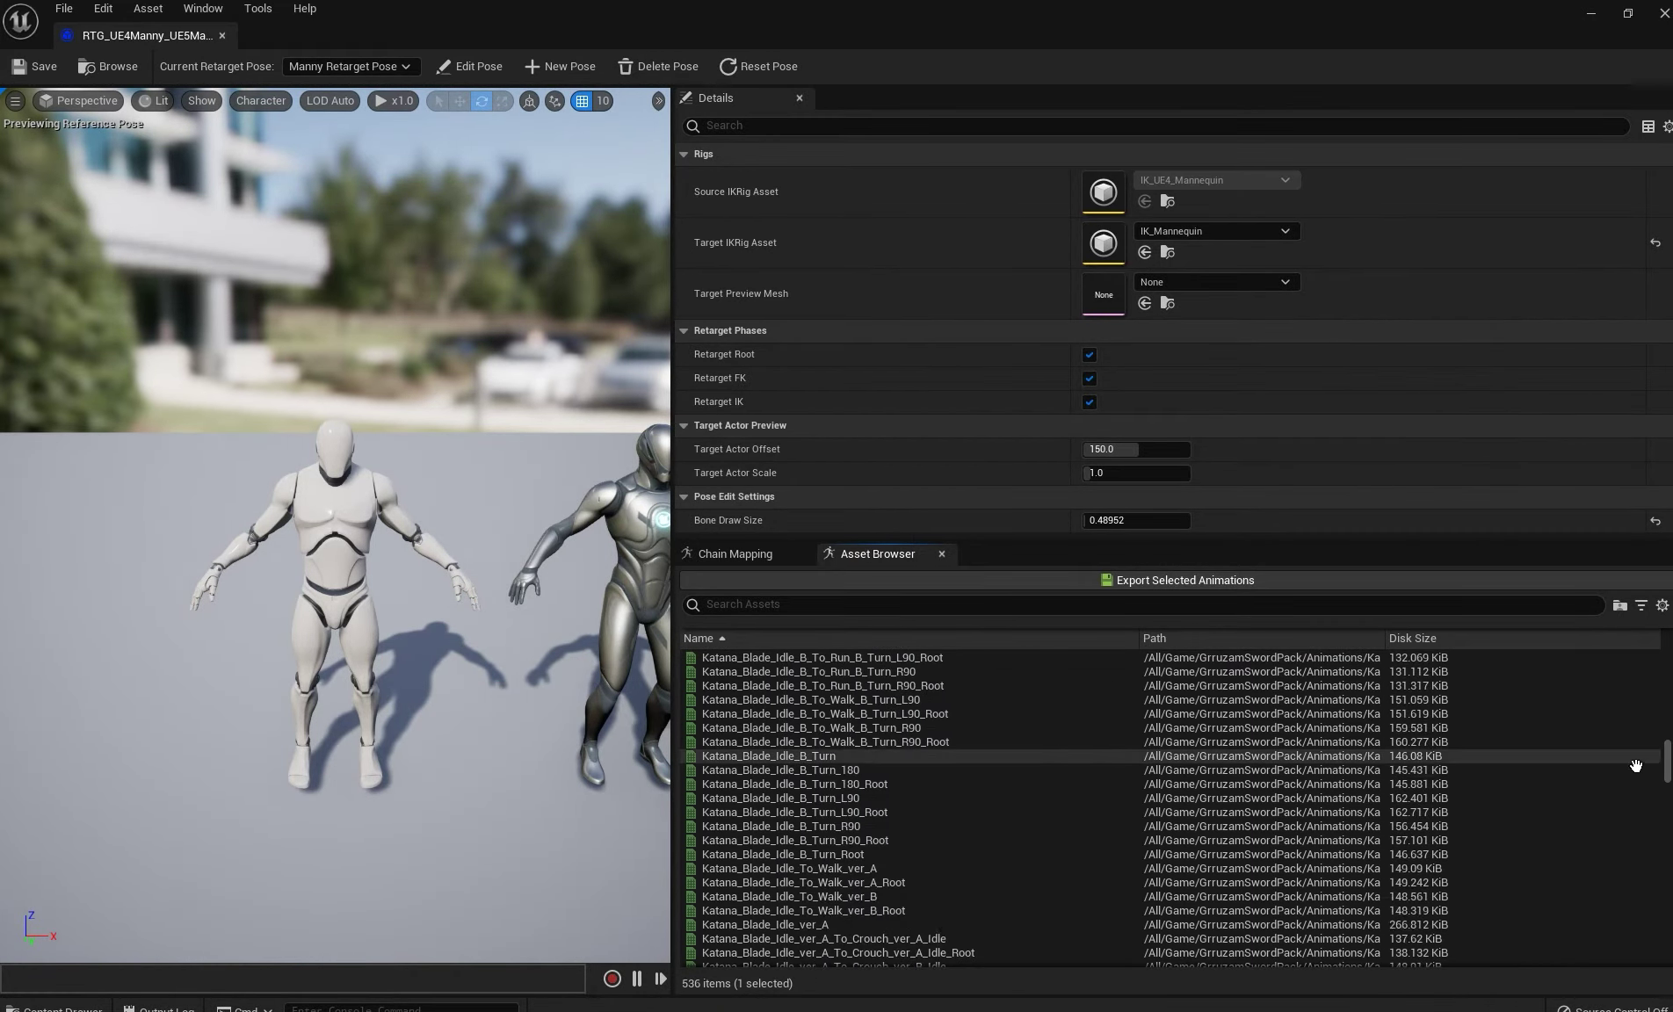
scroll(911, 658, down, 5)
drag(1668, 765, 1668, 948)
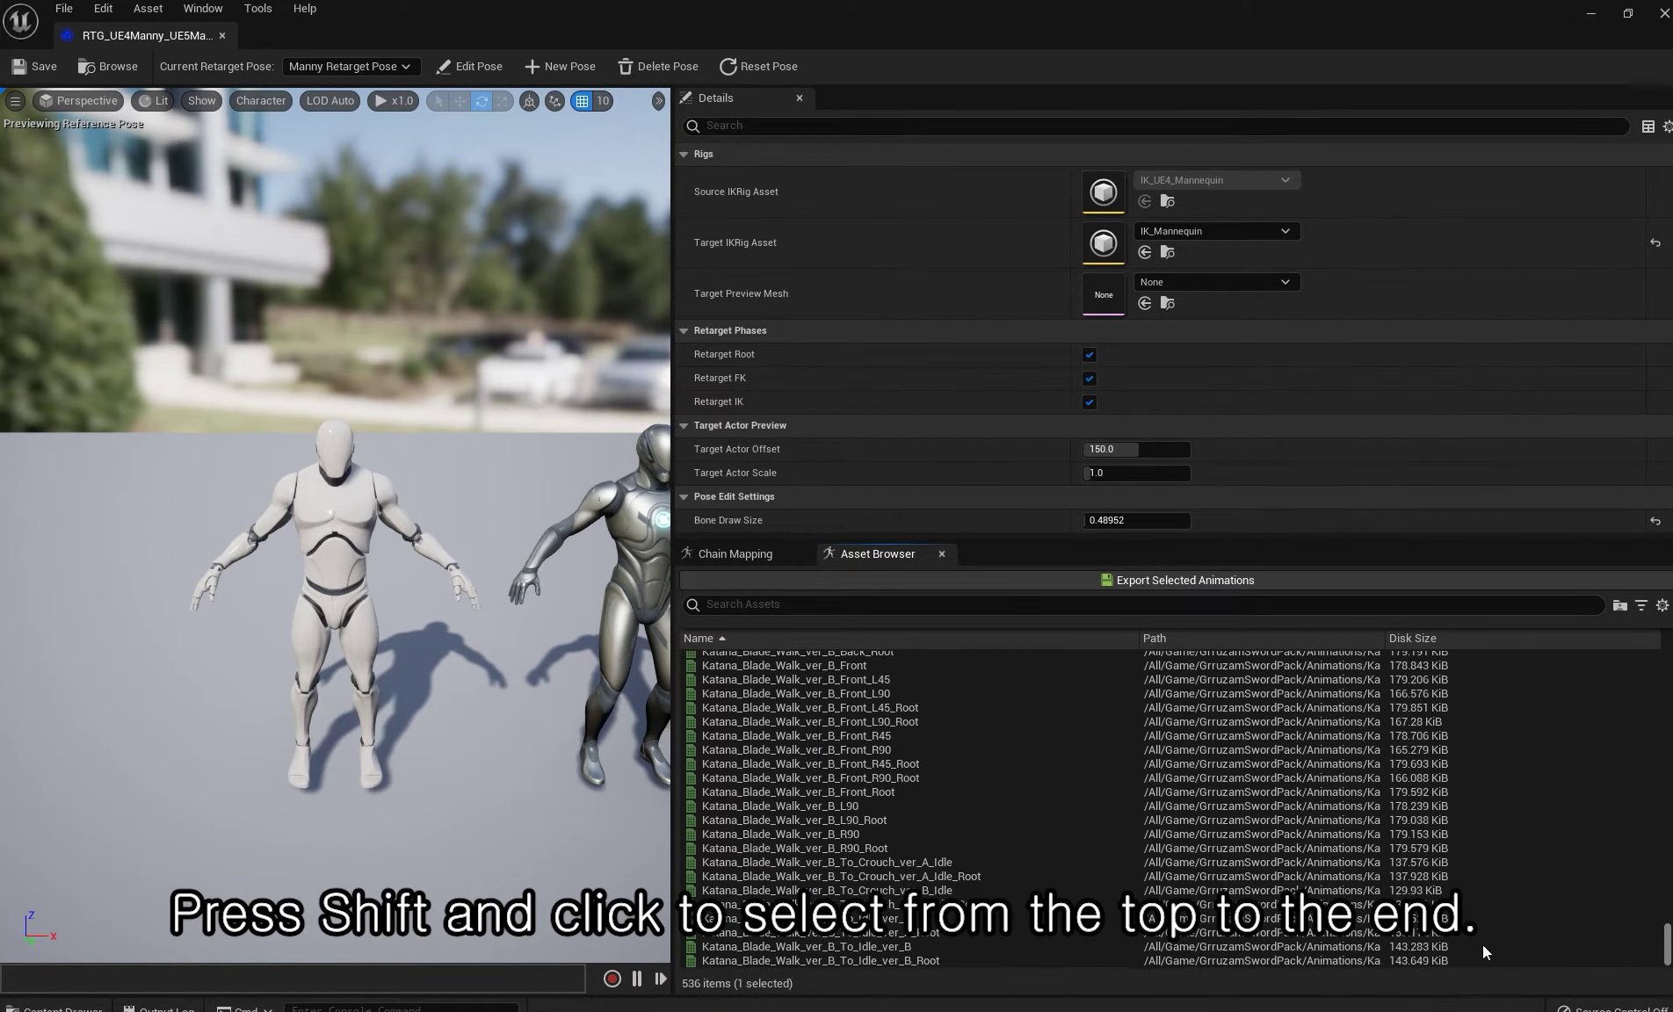
shift+click(915, 963)
scroll(997, 780, up, 3)
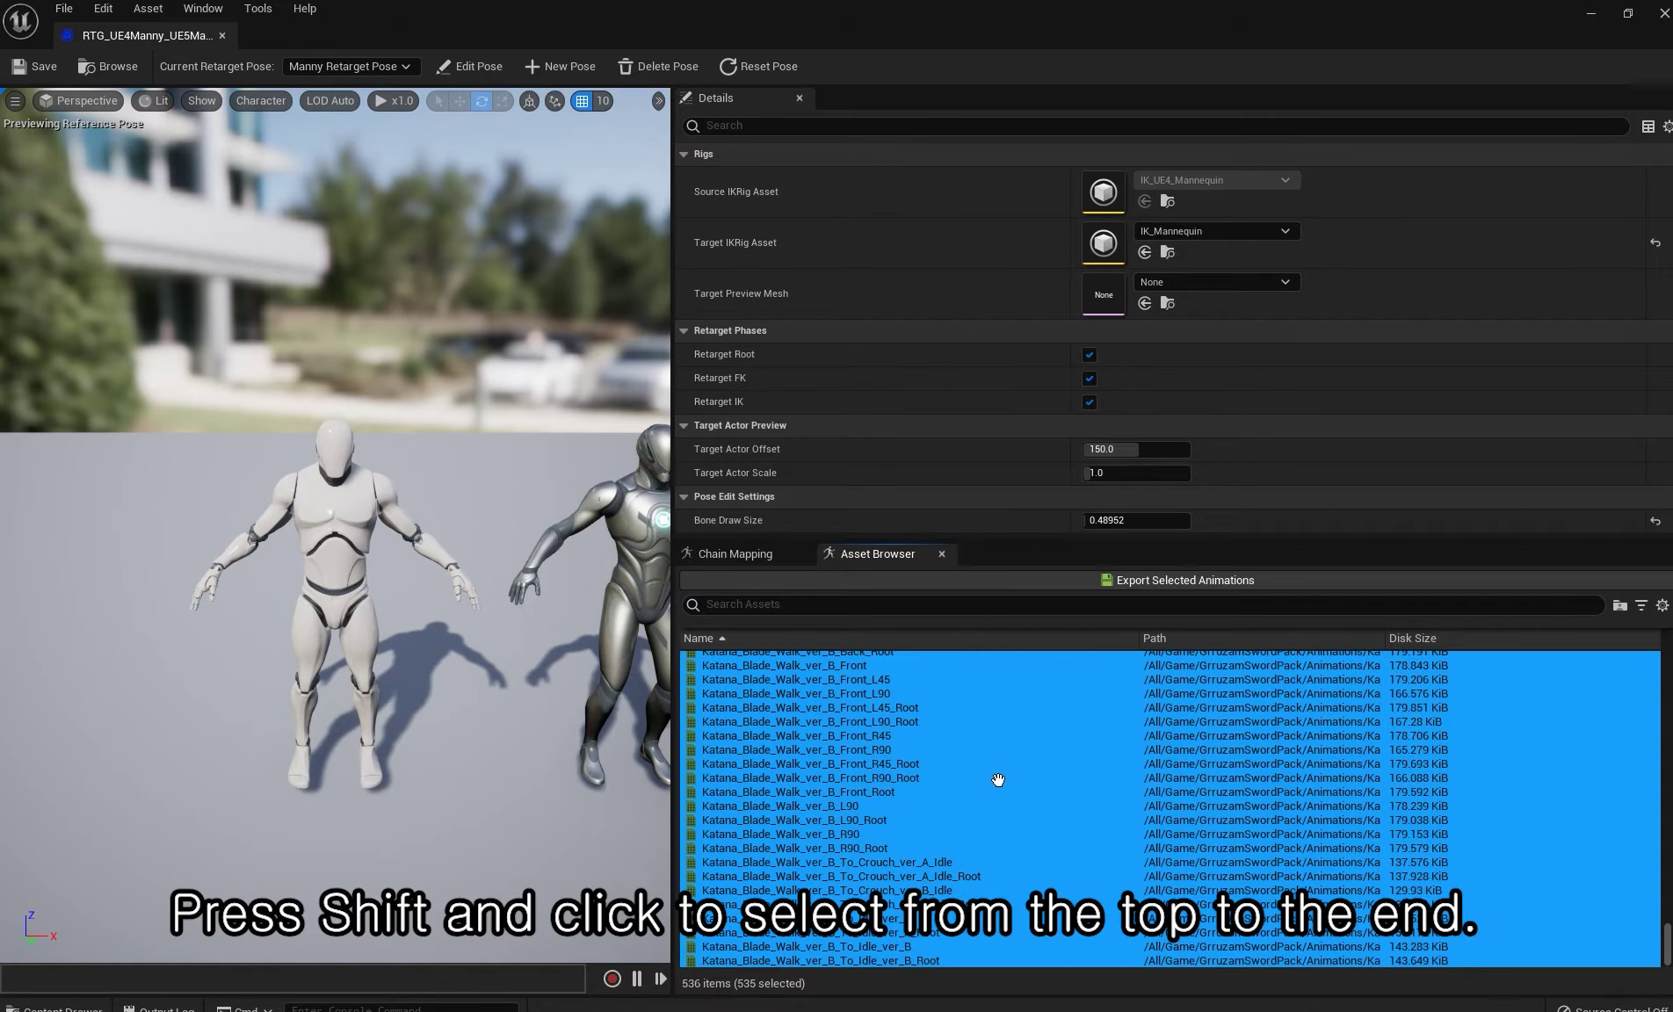
scroll(1086, 703, up, 7)
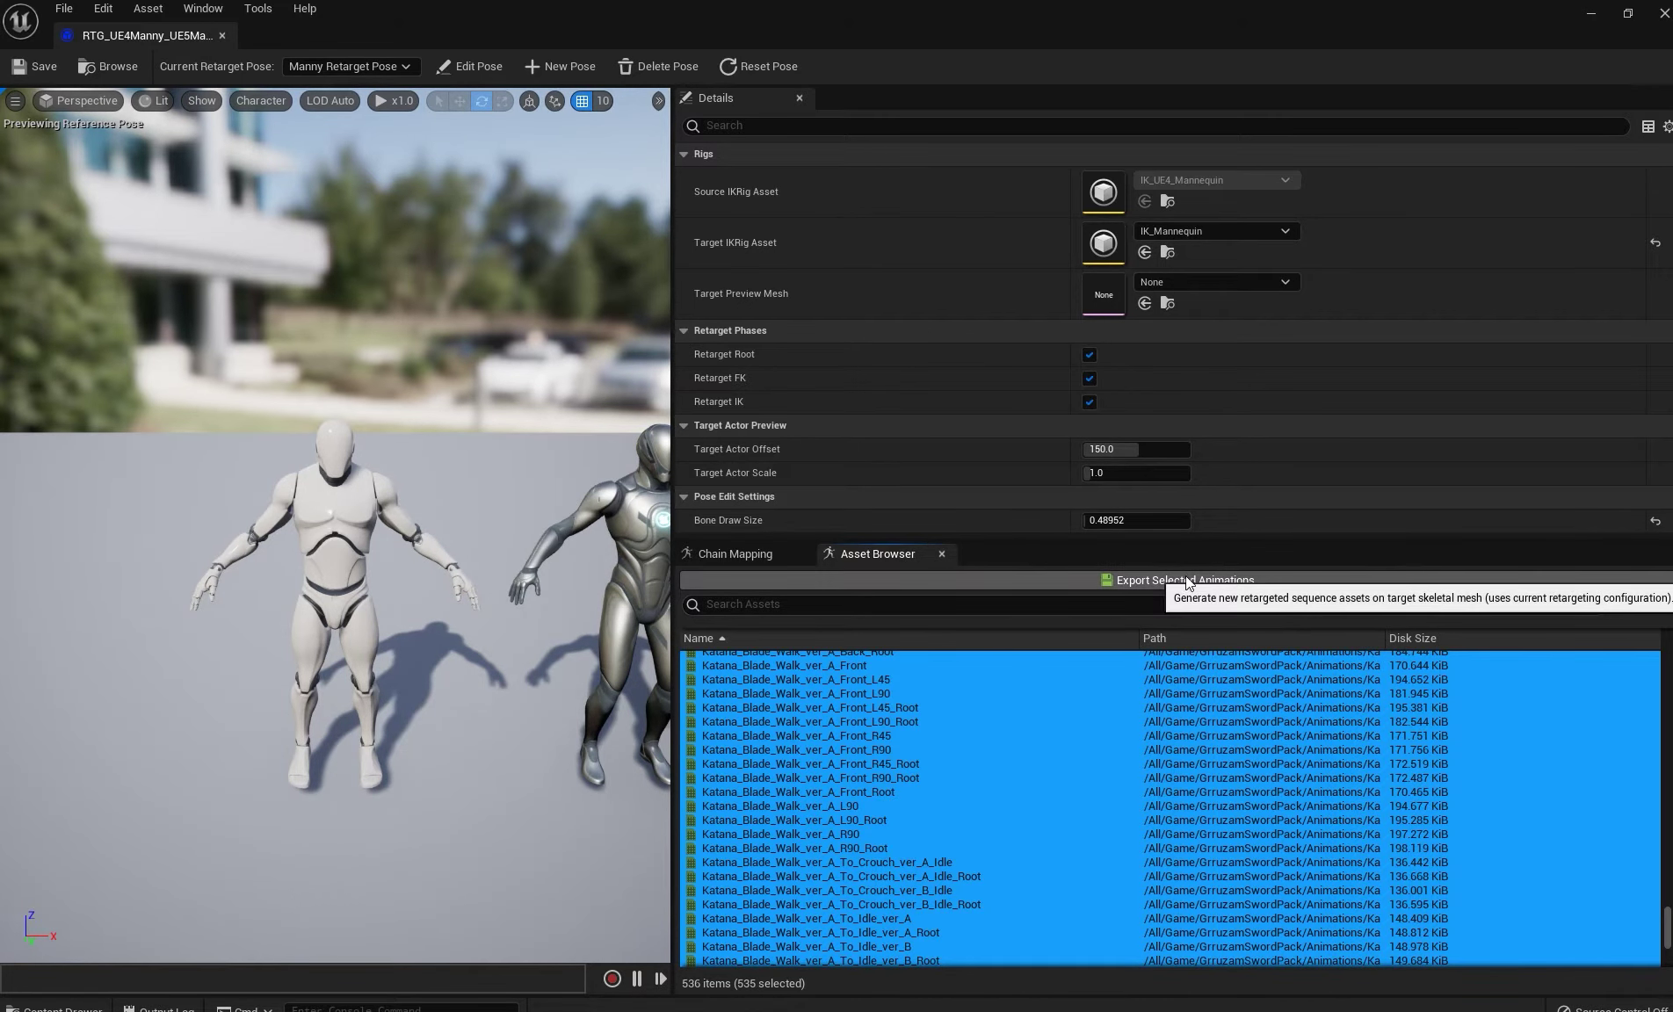
- Export the selected animations, creating a new folder under Content as the destination
click(1167, 580)
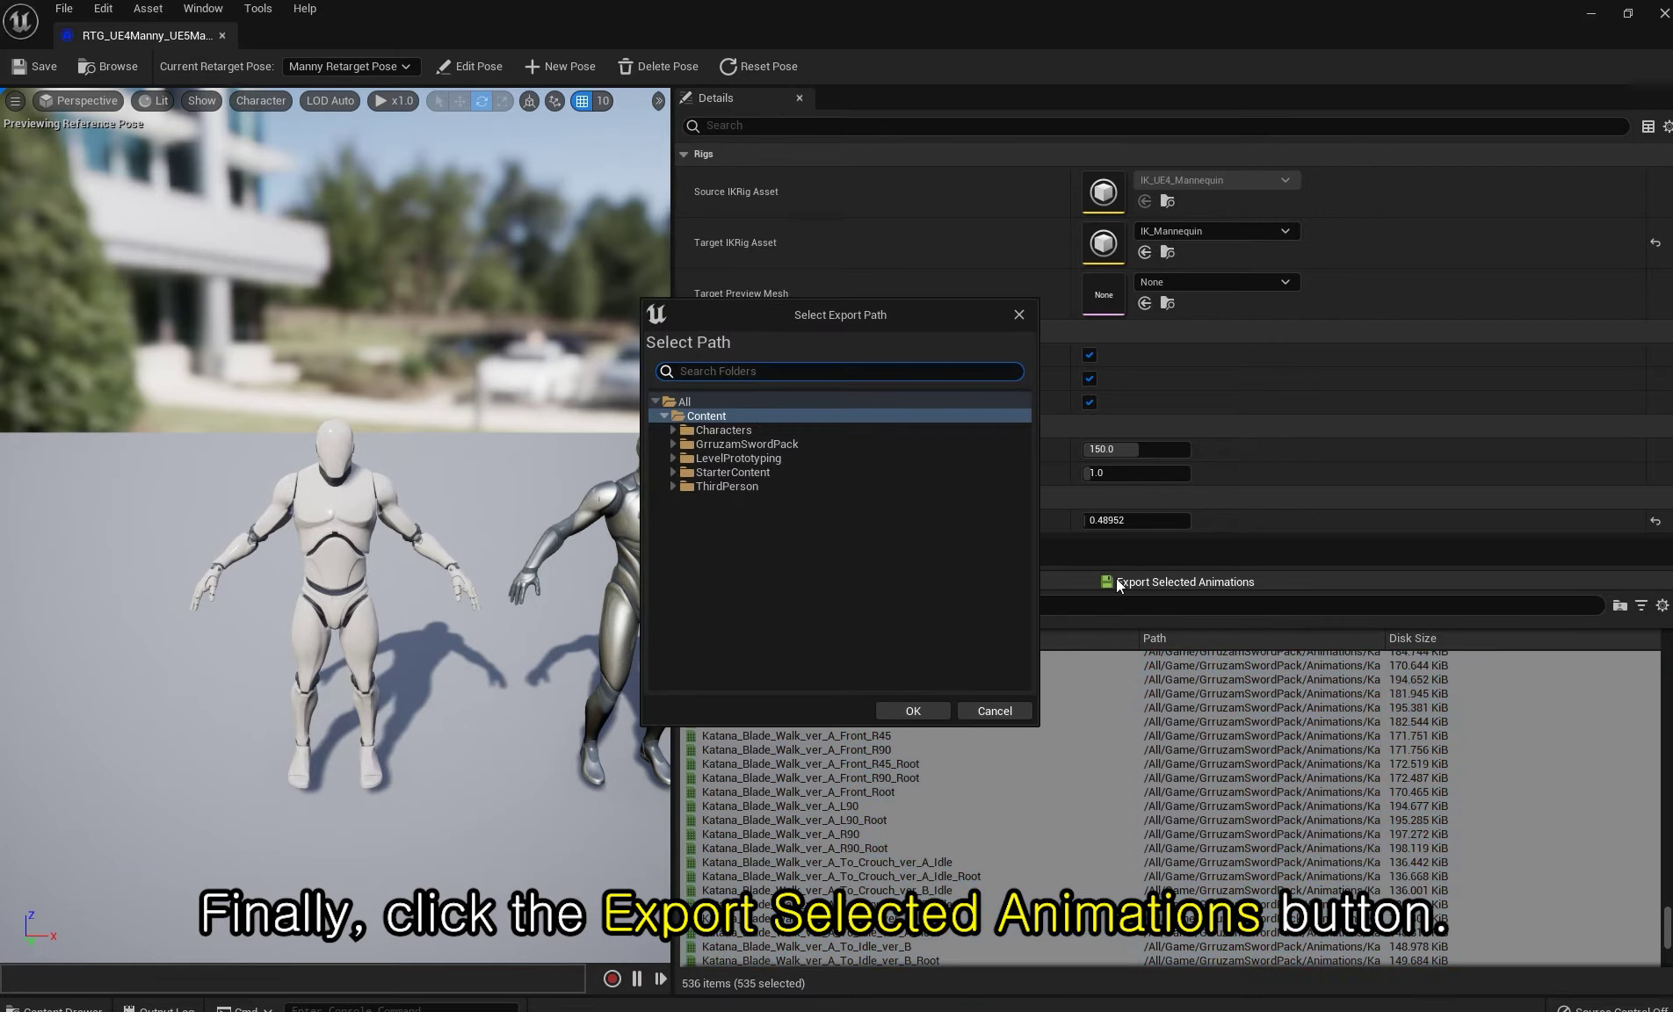
click(696, 417)
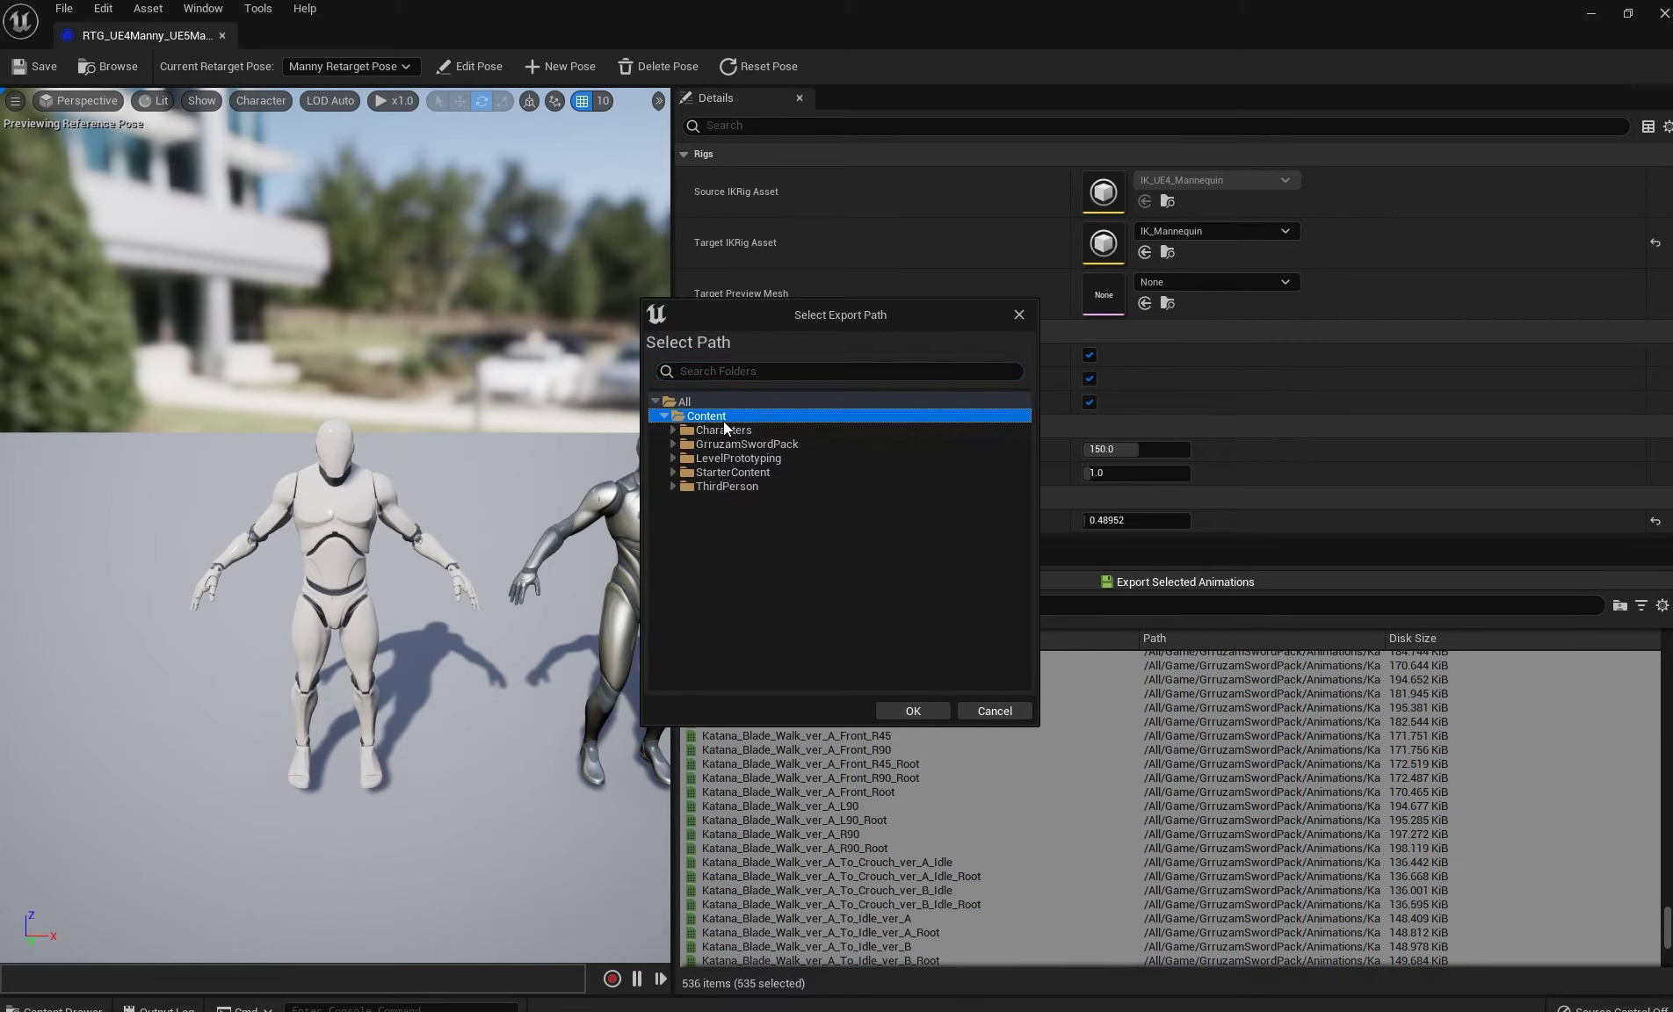
click(708, 432)
click(677, 430)
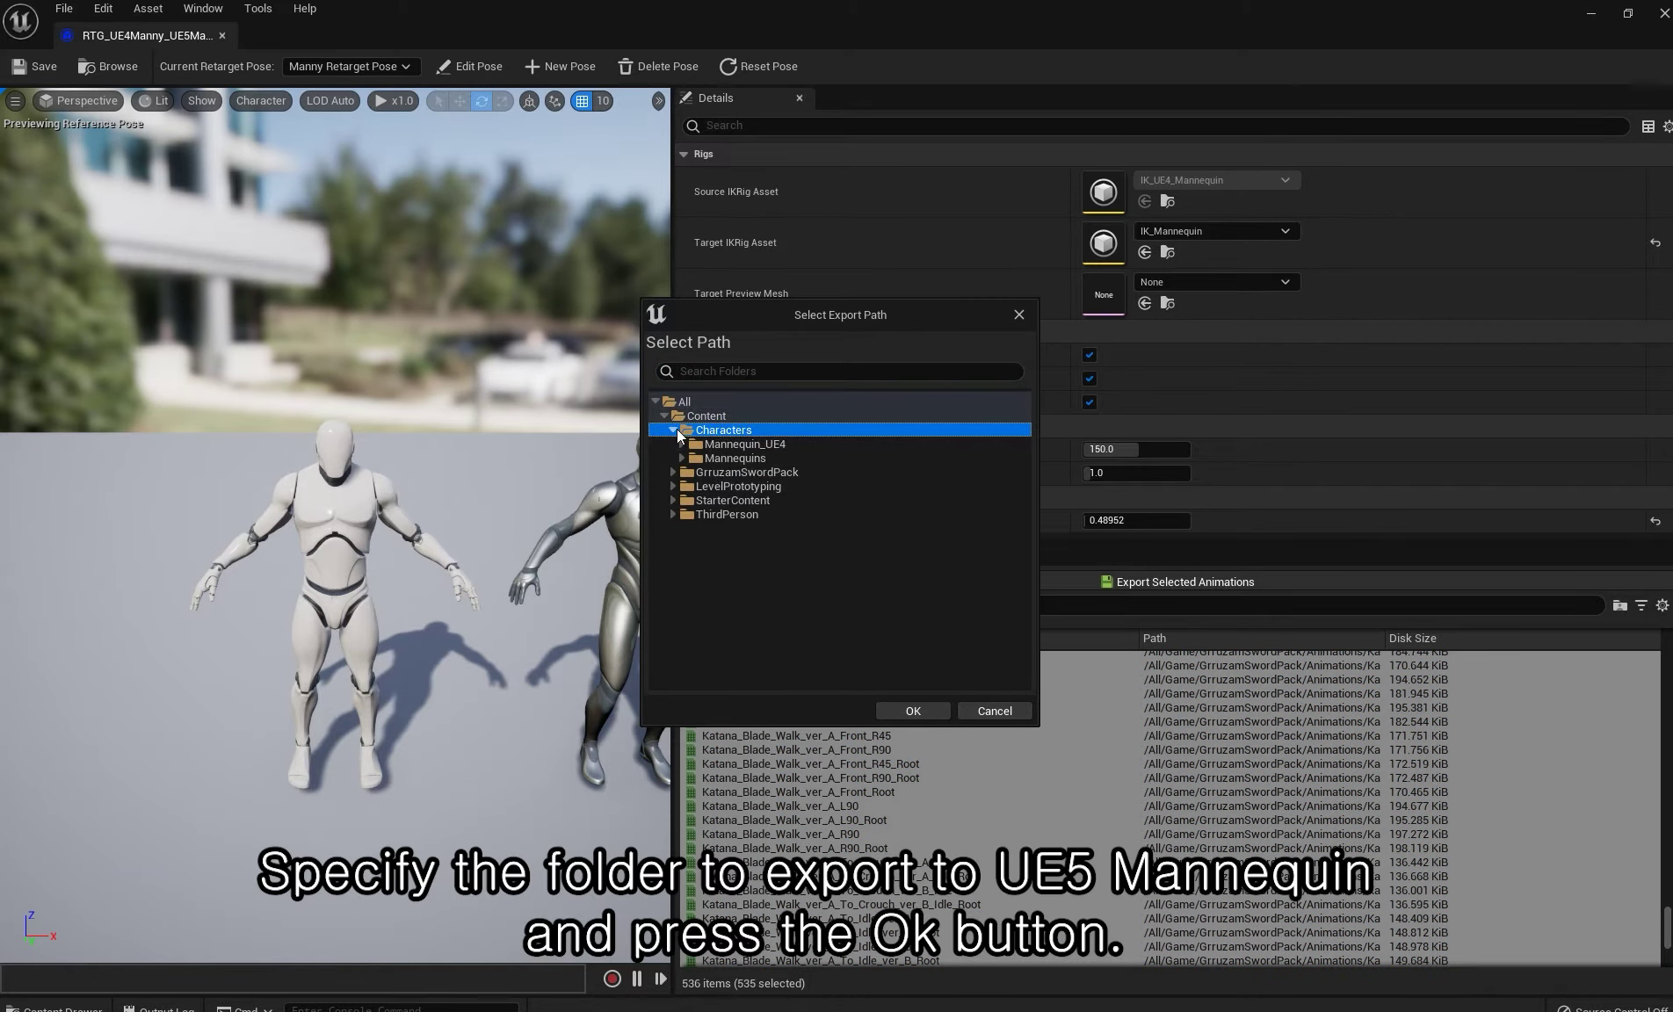
click(699, 415)
right_click(700, 417)
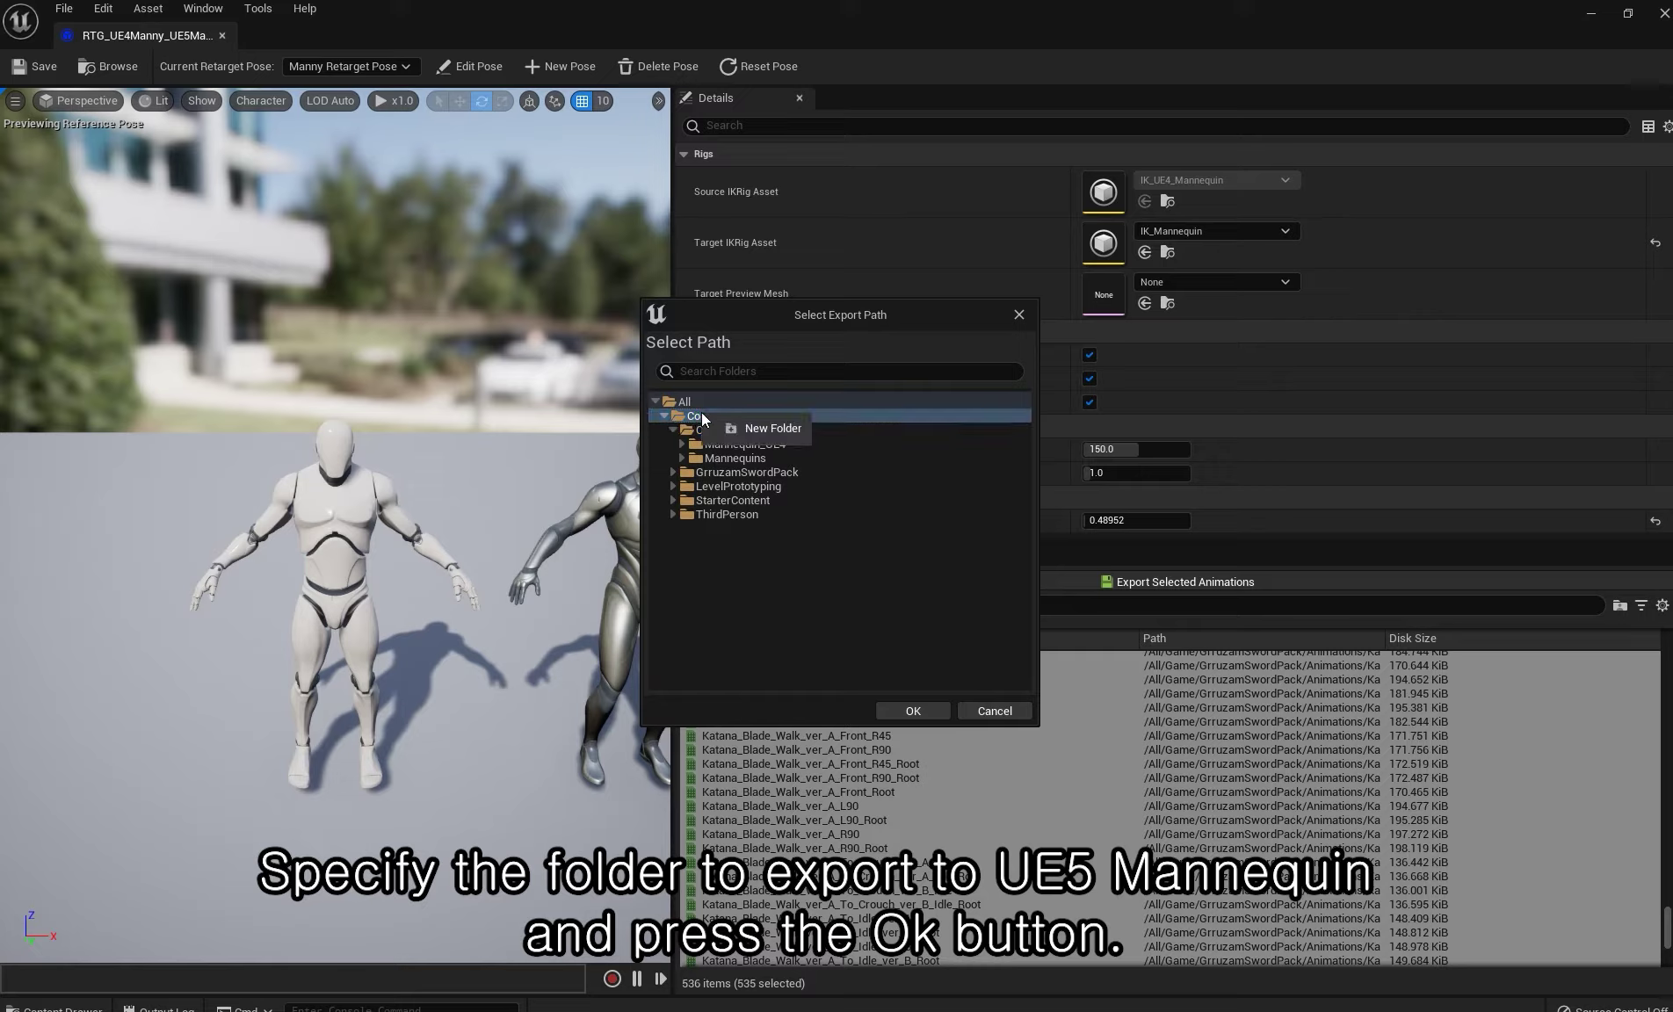
click(791, 431)
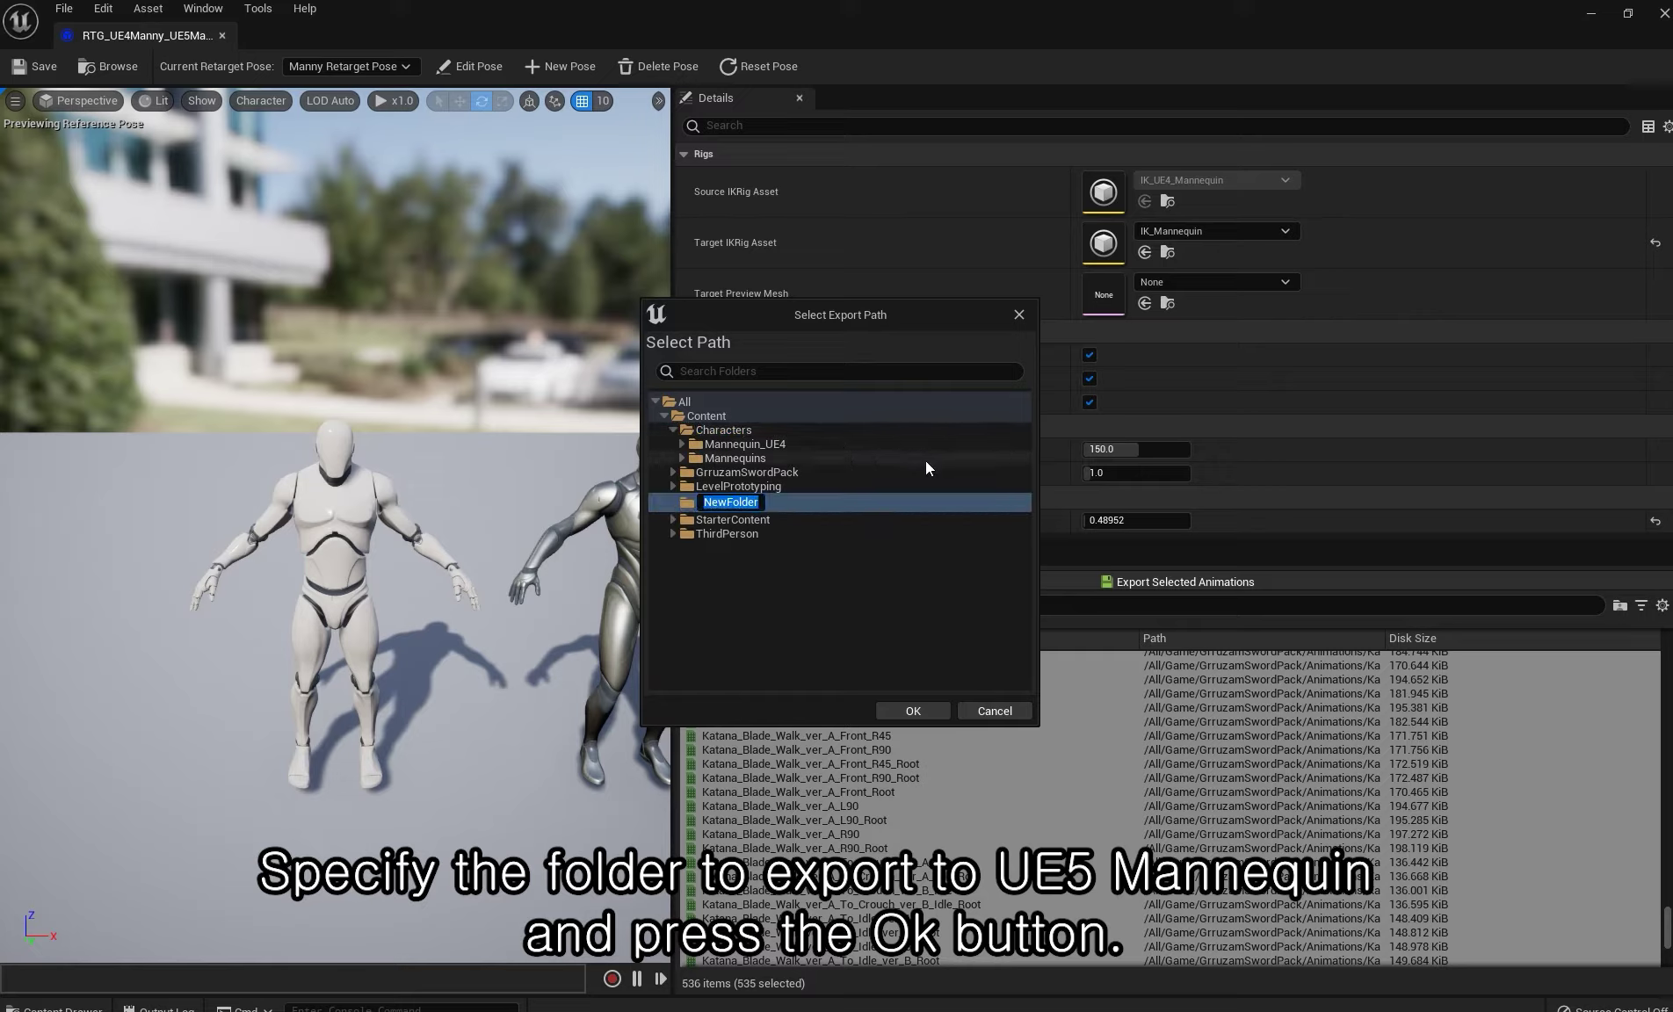
- Name the new folder Grruzam_UE5_Retargeting and confirm the export into it
text(Grruzam_)
text(UE5)
text(_Retarge)
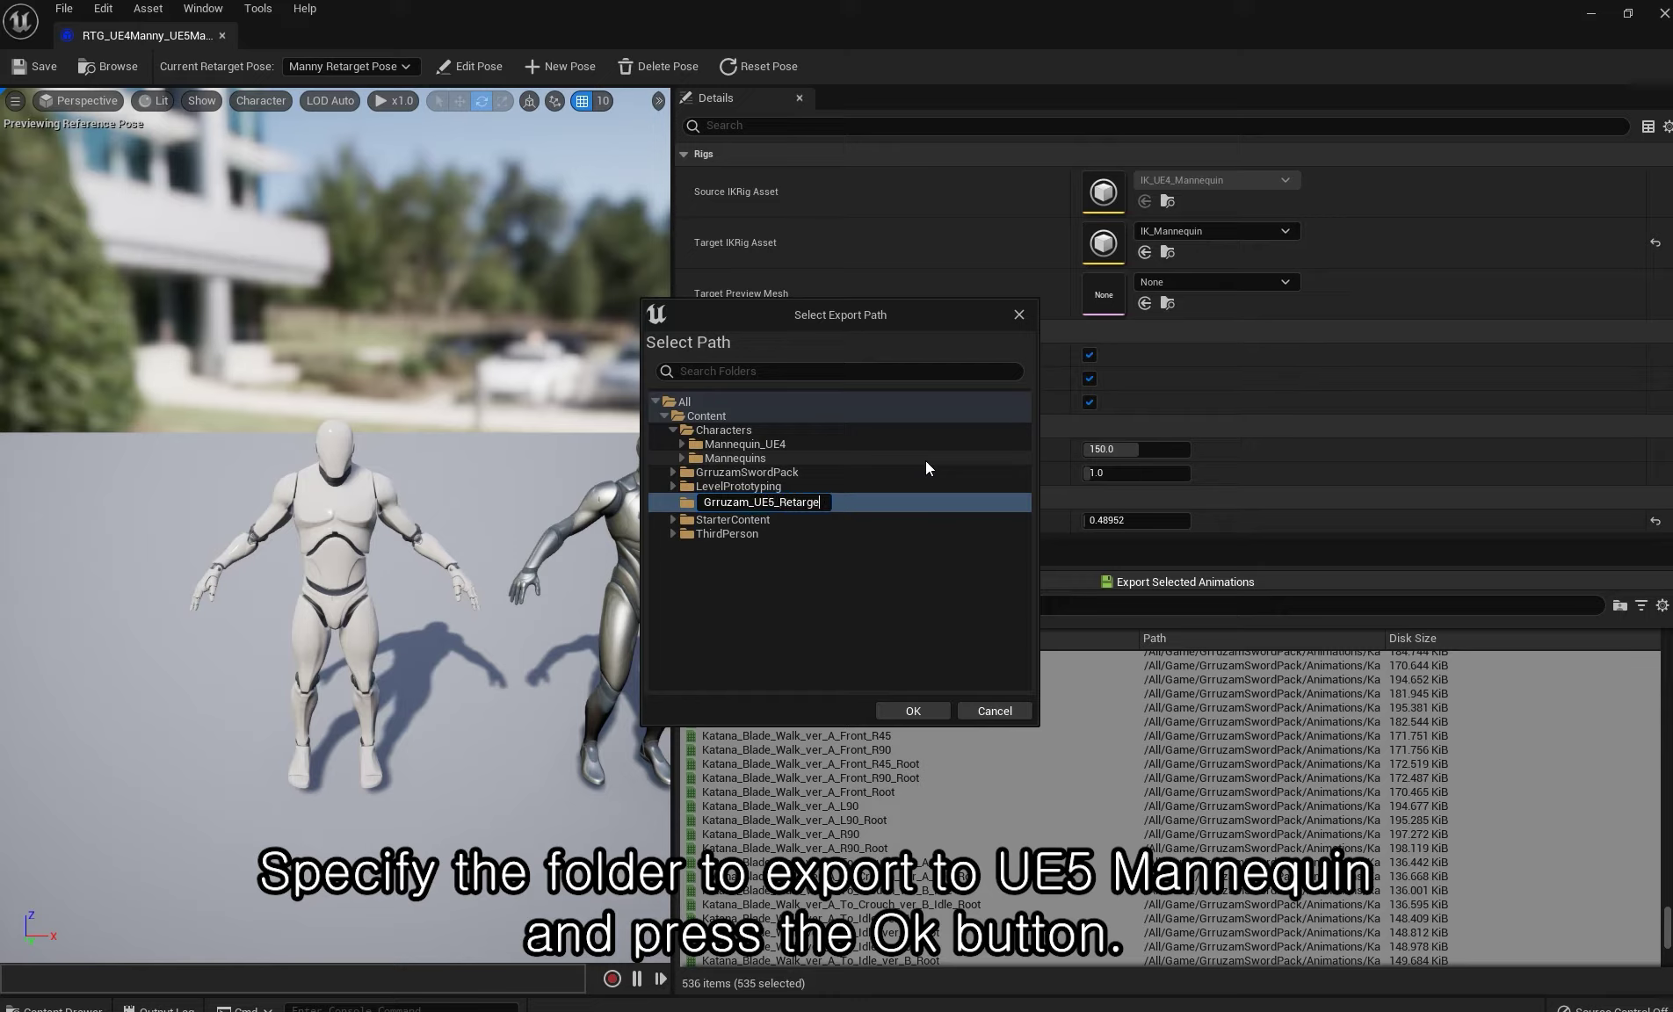
text(rin)
key(BackSpace)
key(BackSpace)
key(BackSpace)
text(ting)
key(Return)
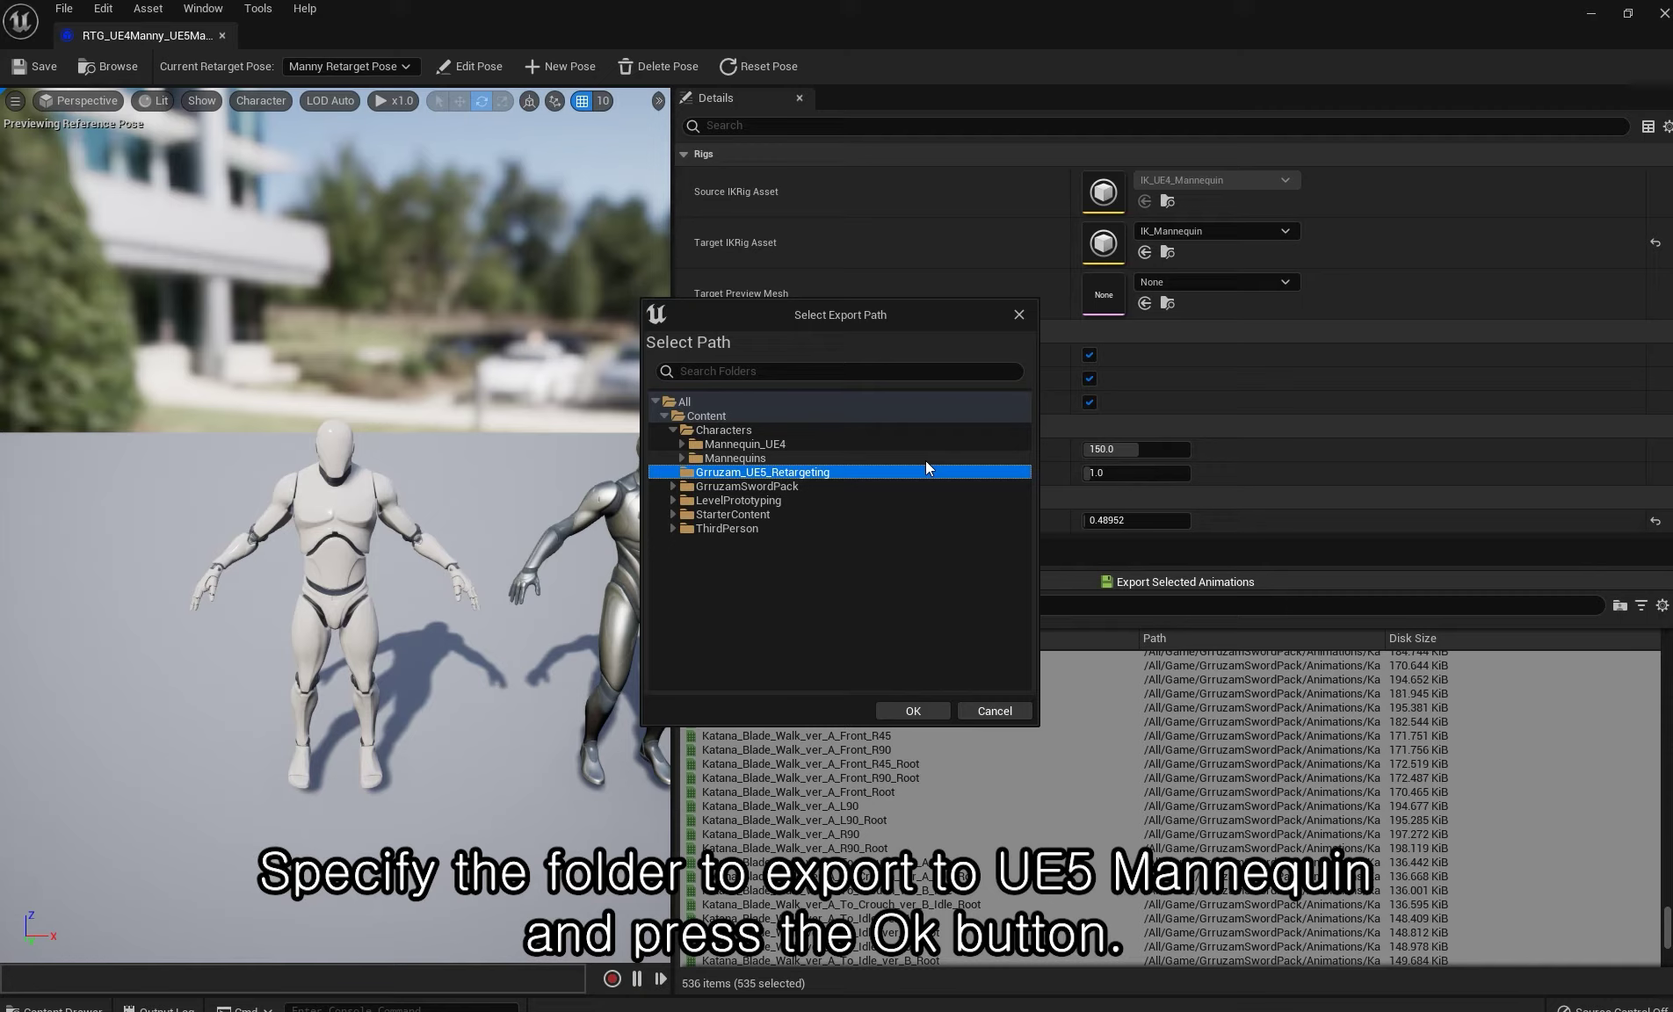
click(905, 710)
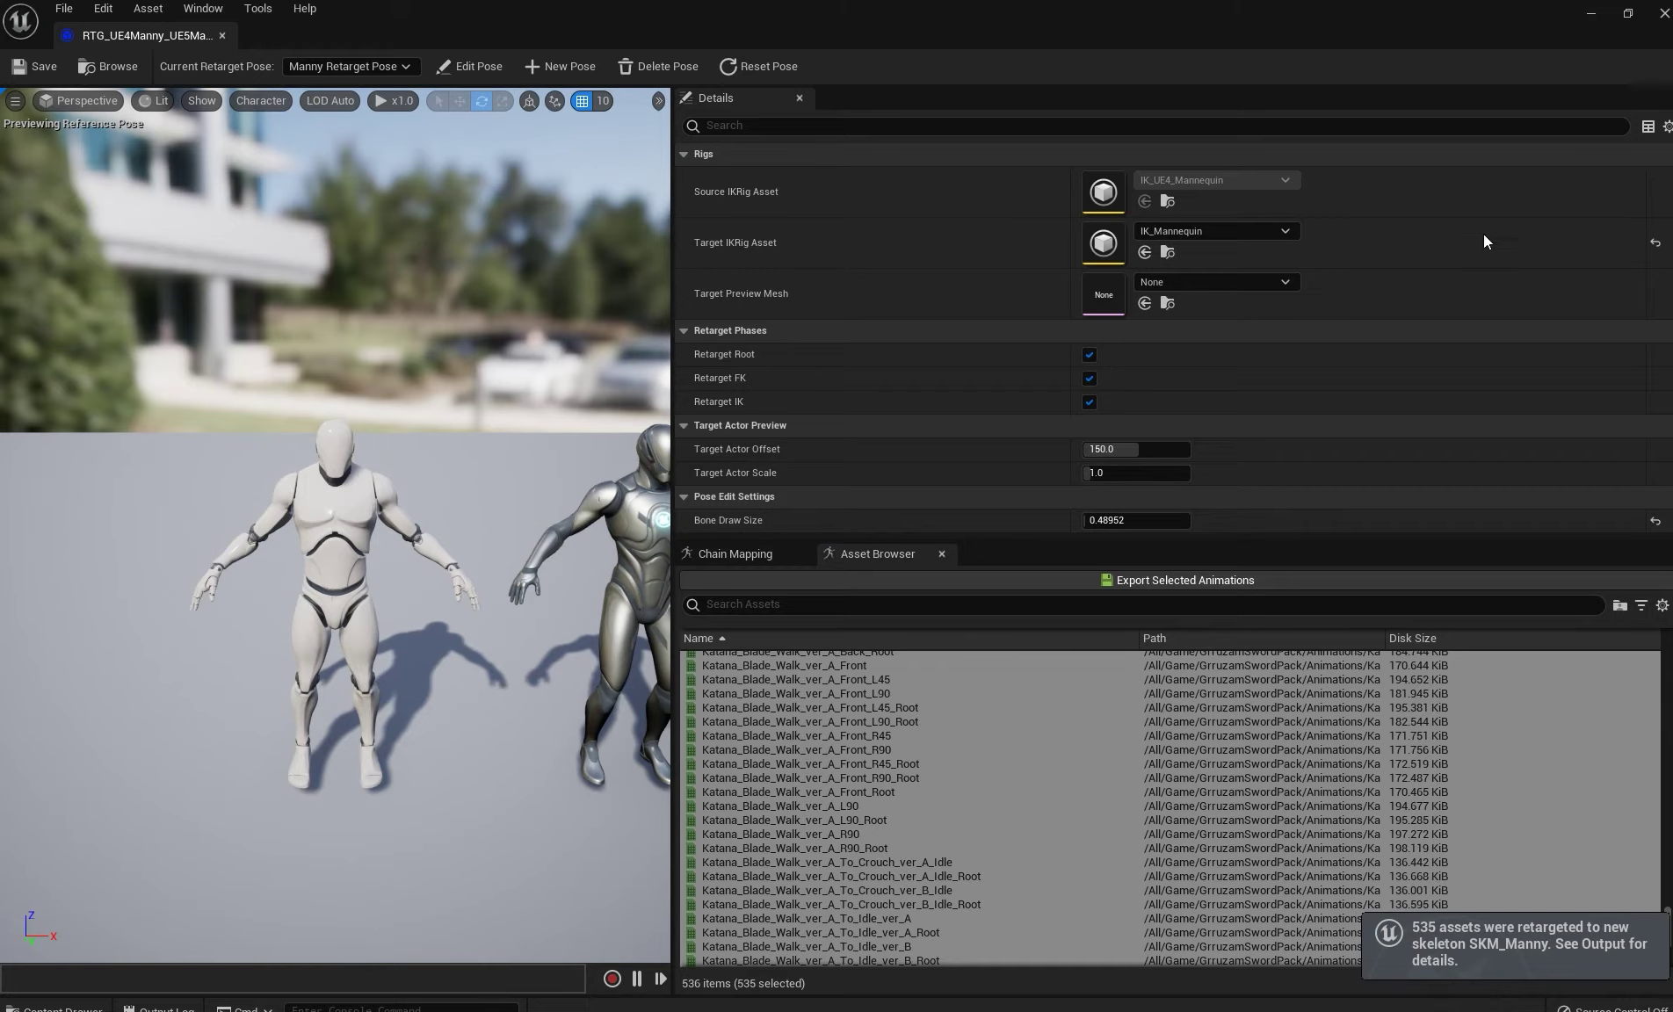
- Close the retargeter and preview Katana_Blade_Attack_3Combo_1_Inplace_Retargeted on Manny
click(1664, 18)
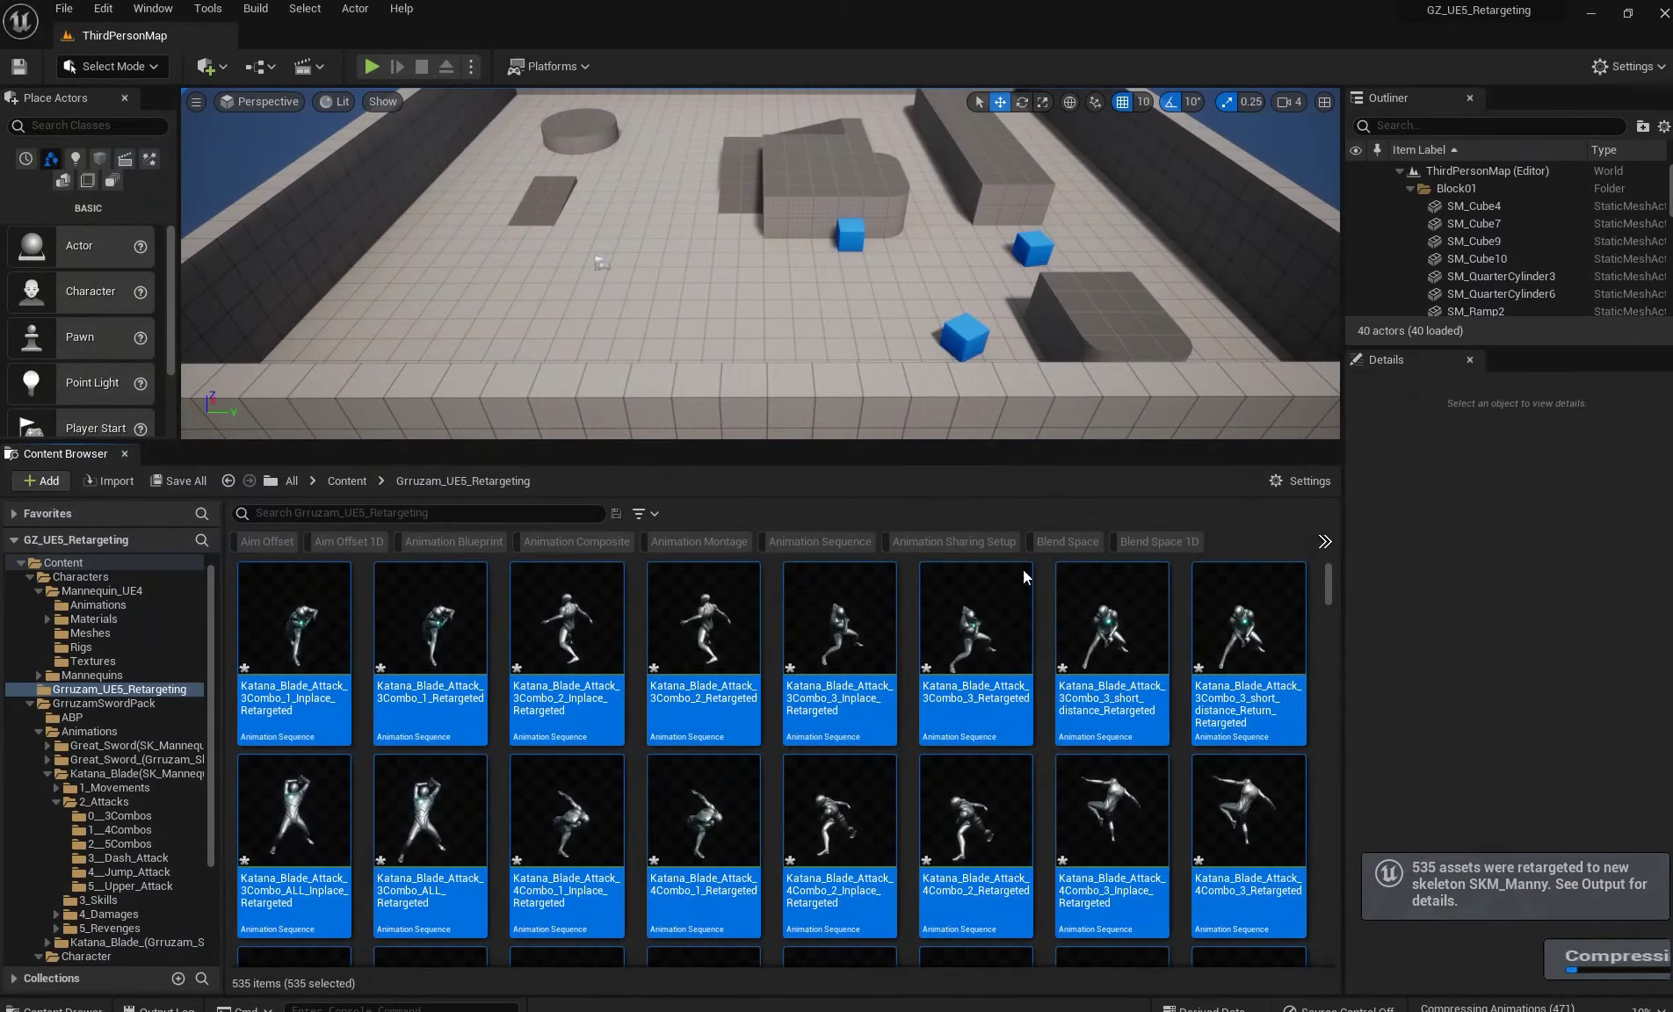
click(703, 624)
click(430, 624)
double_click(302, 616)
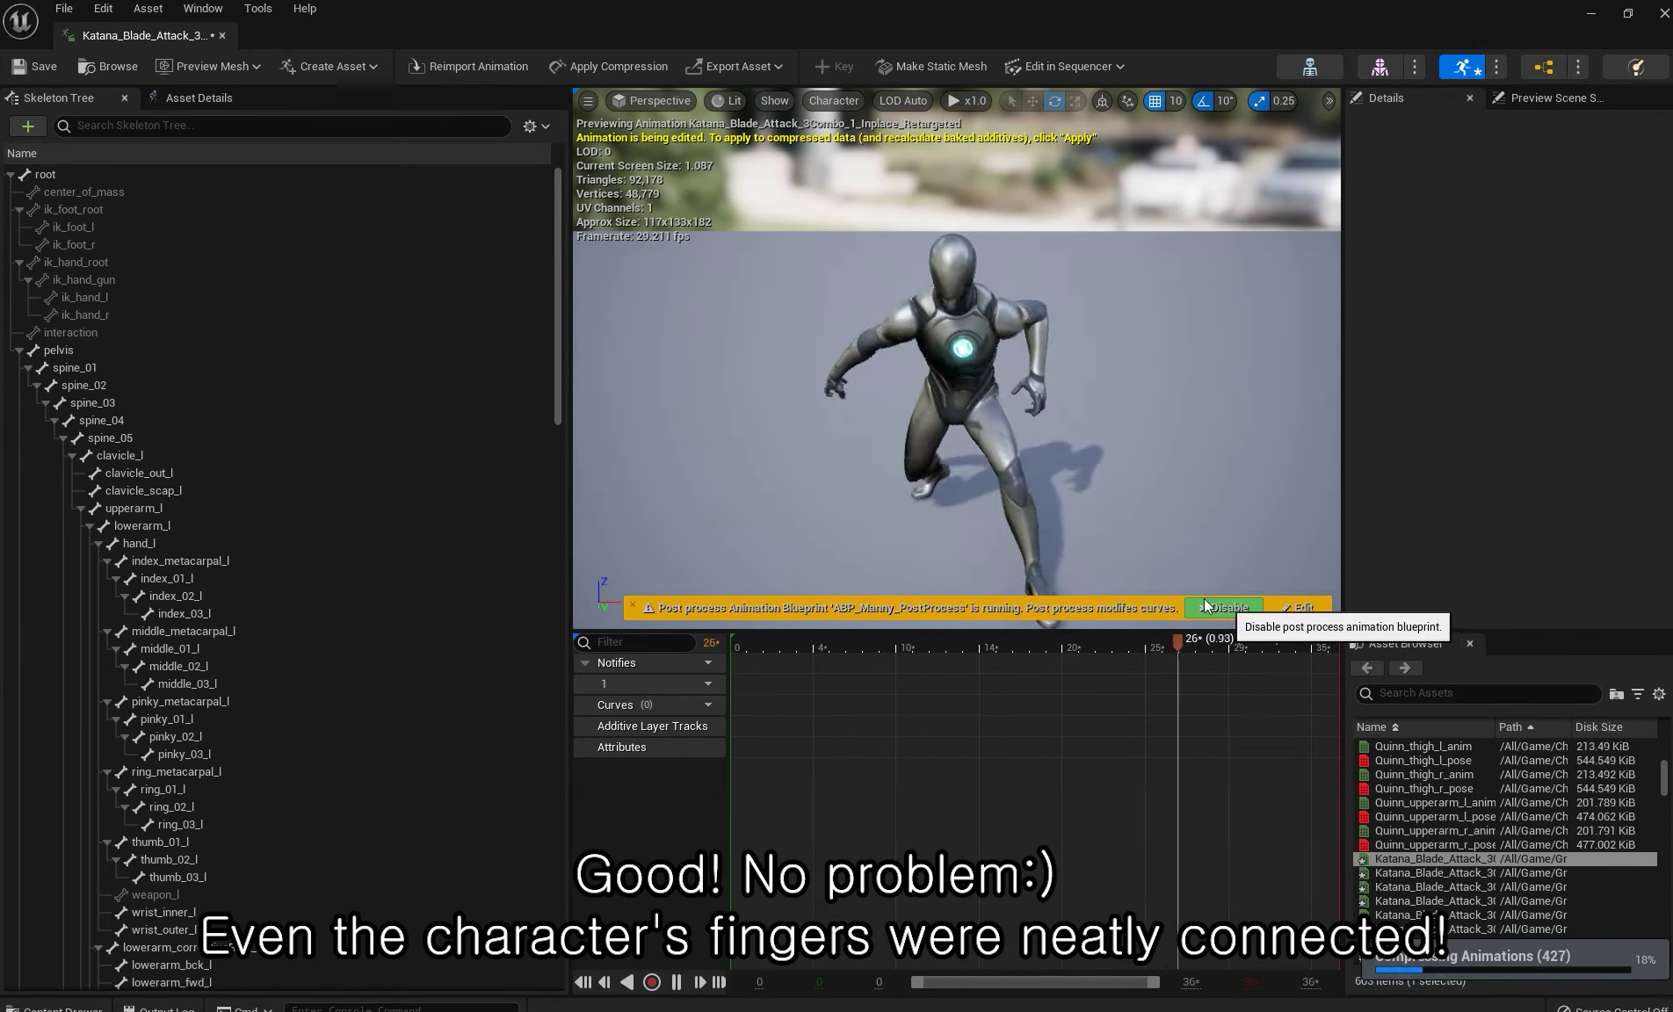
drag(1231, 202, 1248, 206)
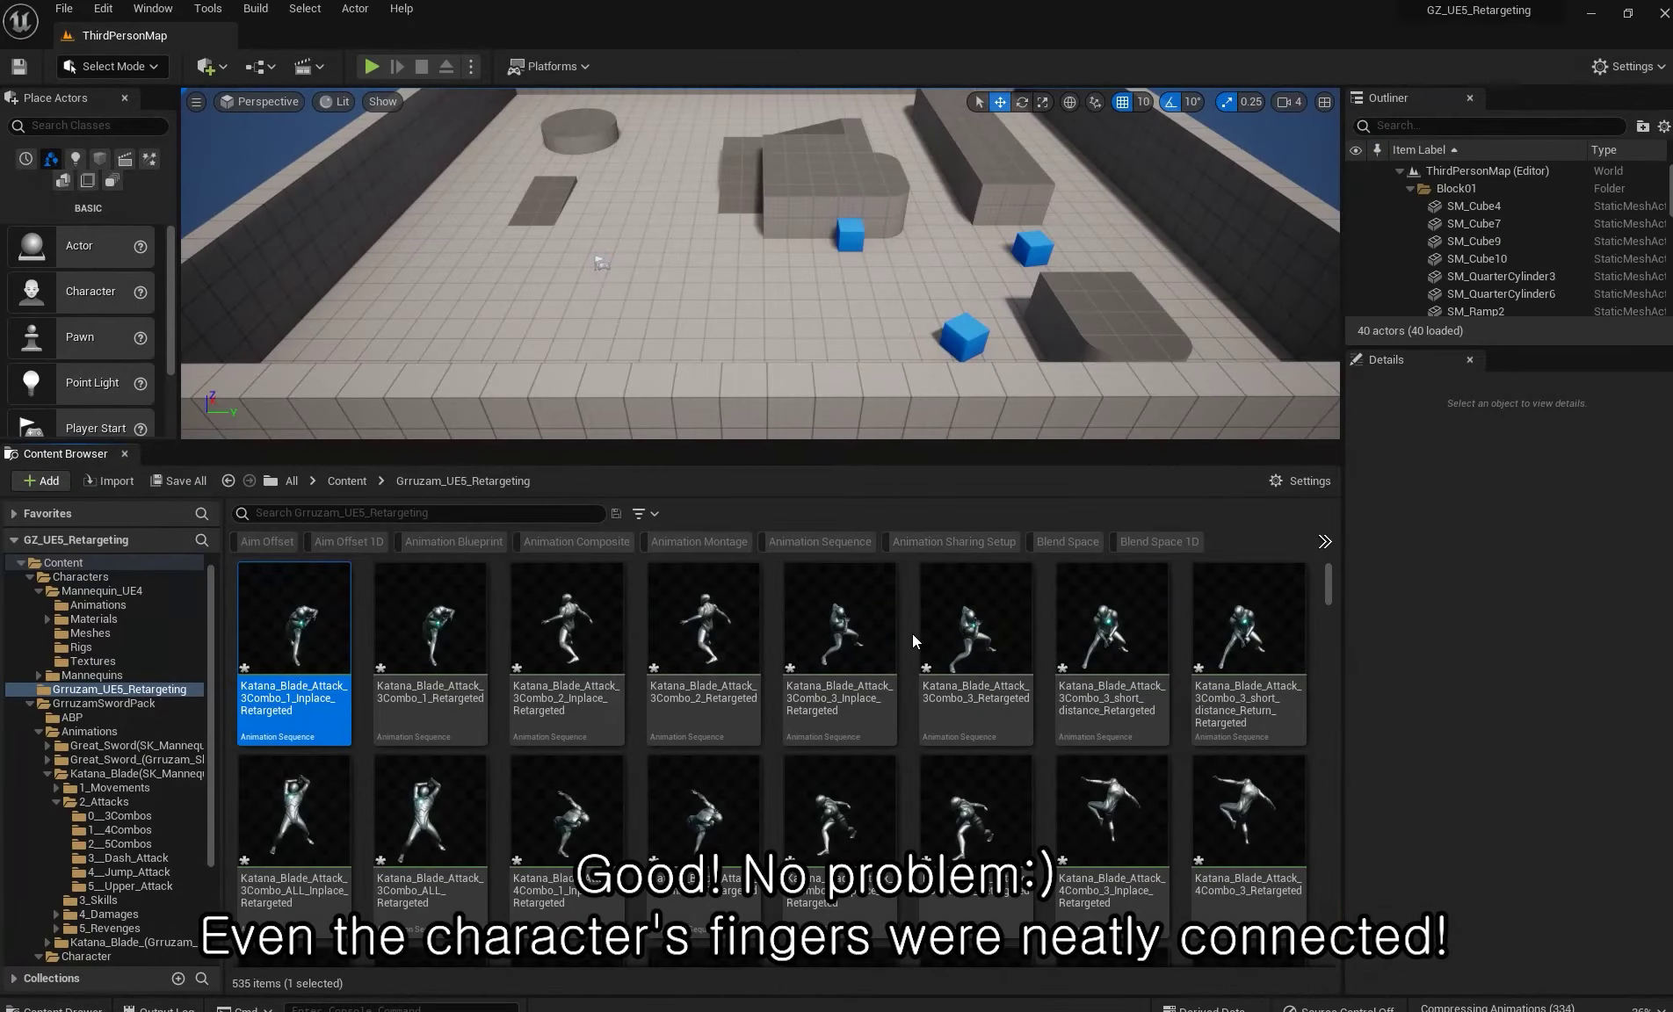
- Preview the Katana_Blade_Attack_3Combo_3 and 4Combo_3 Inplace retargeted animations
double_click(884, 635)
drag(1096, 329, 1054, 343)
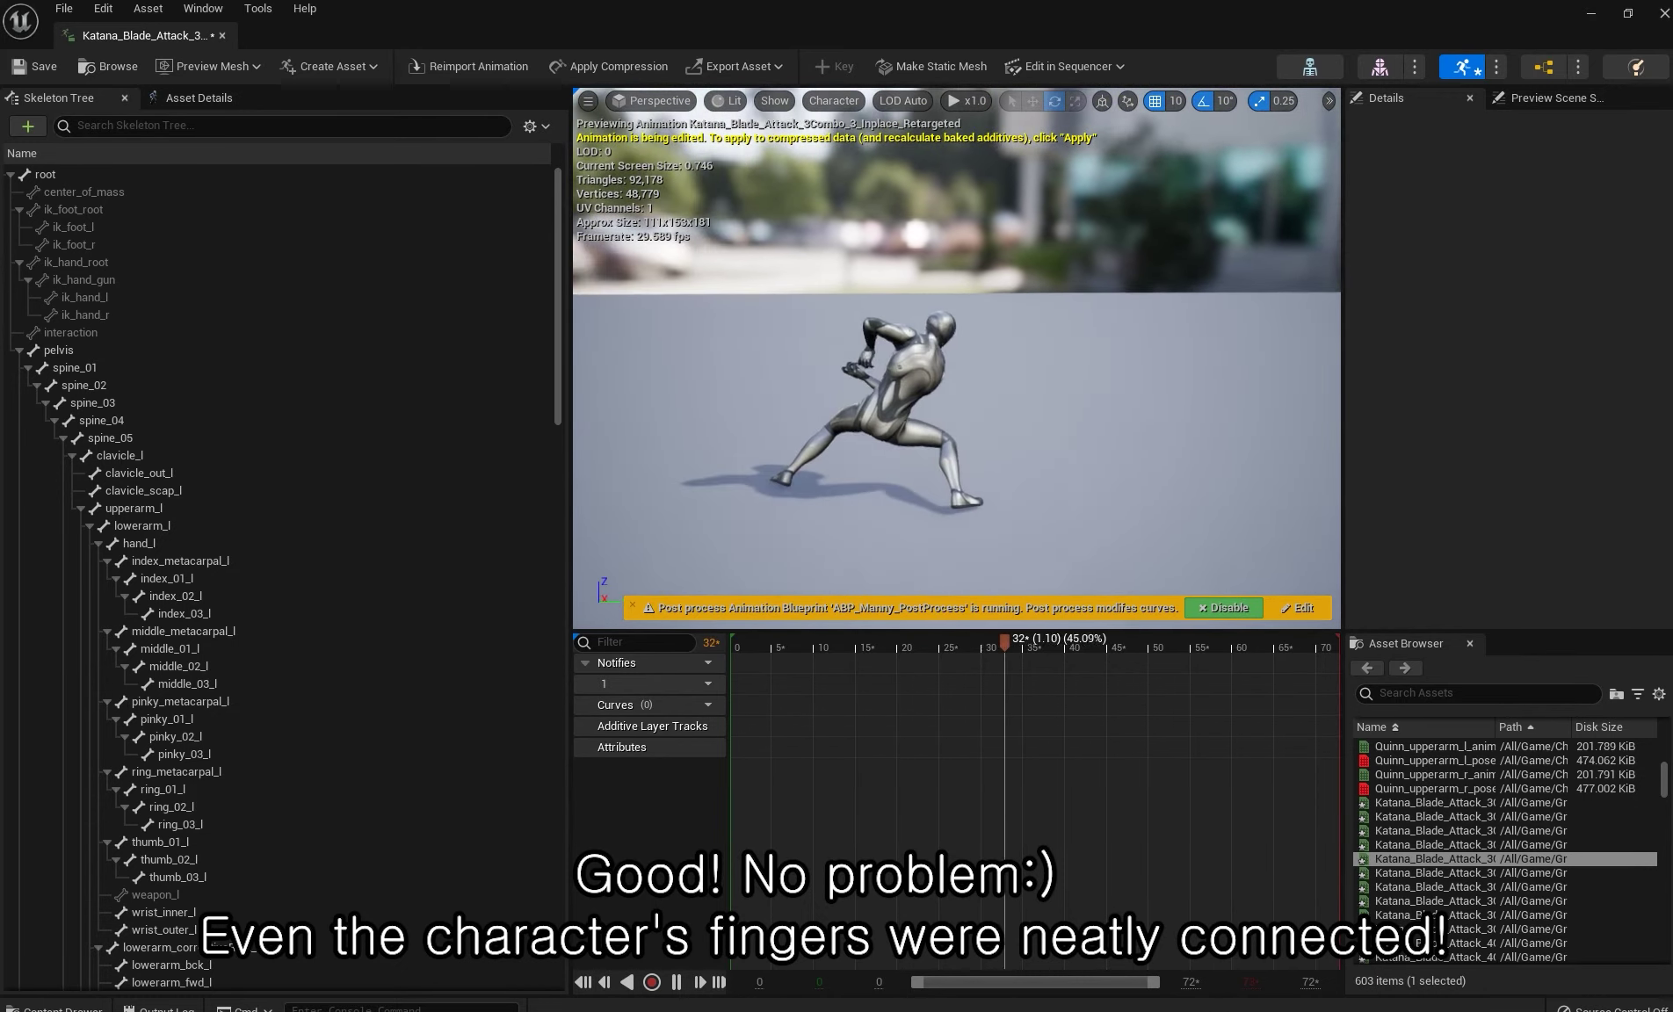
drag(615, 466, 308, 475)
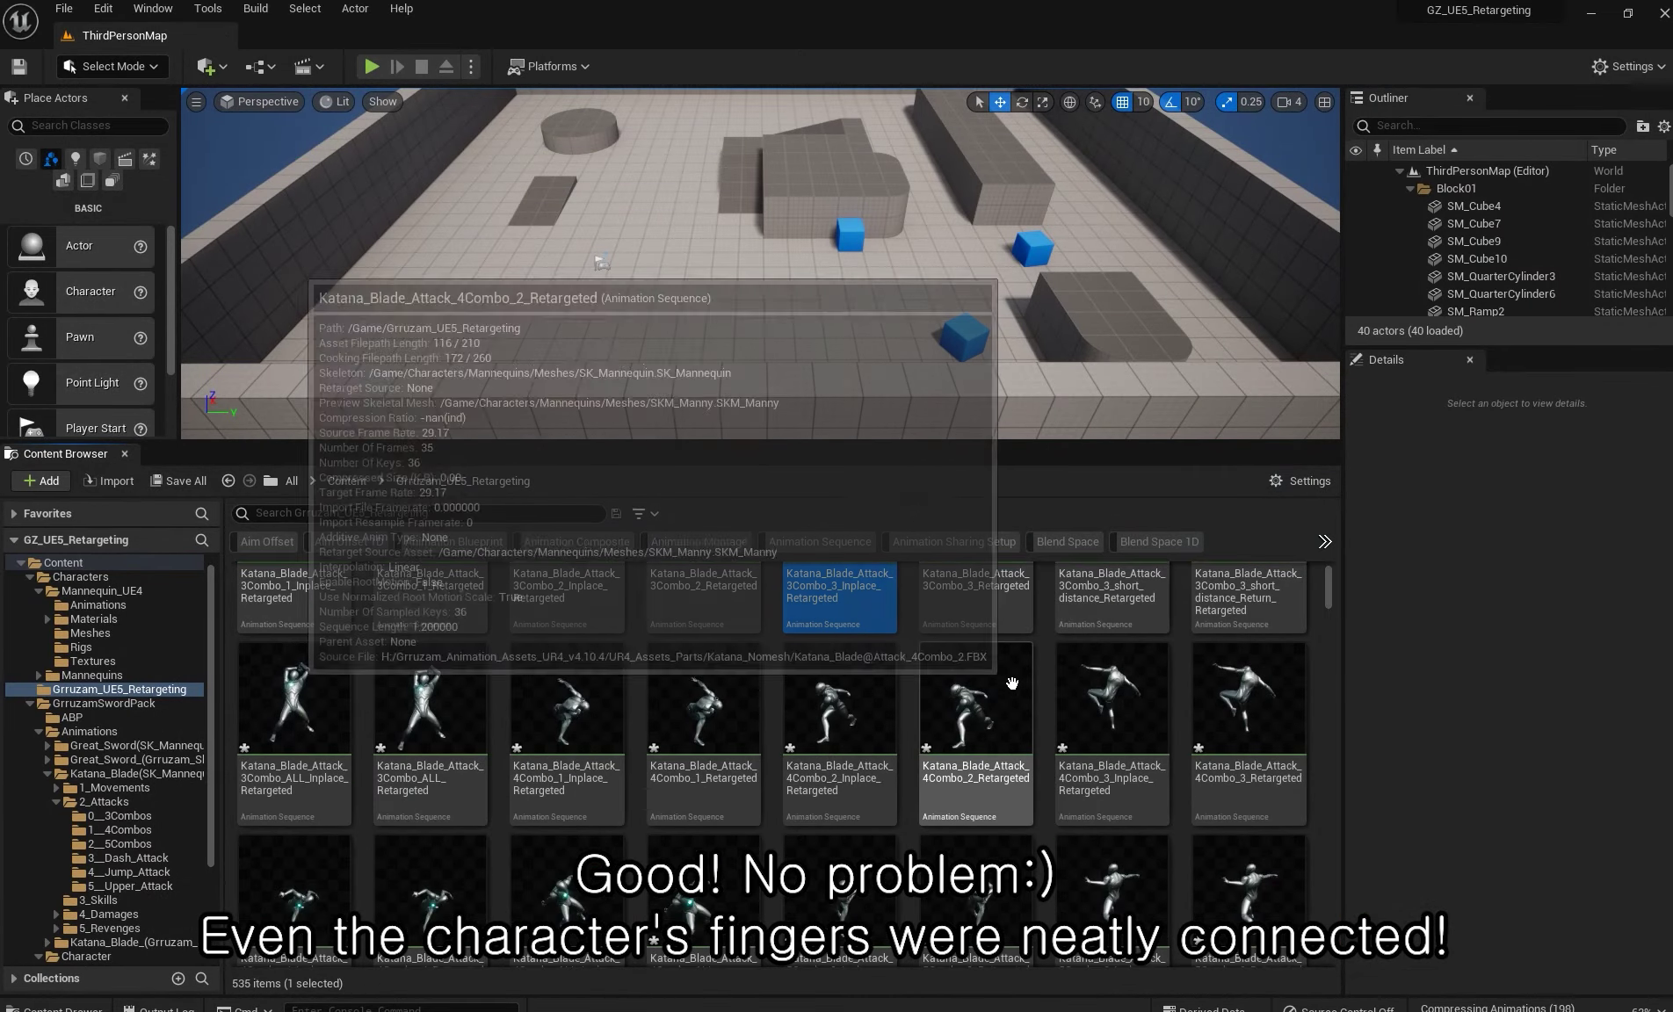
scroll(1017, 670, down, 2)
double_click(1112, 620)
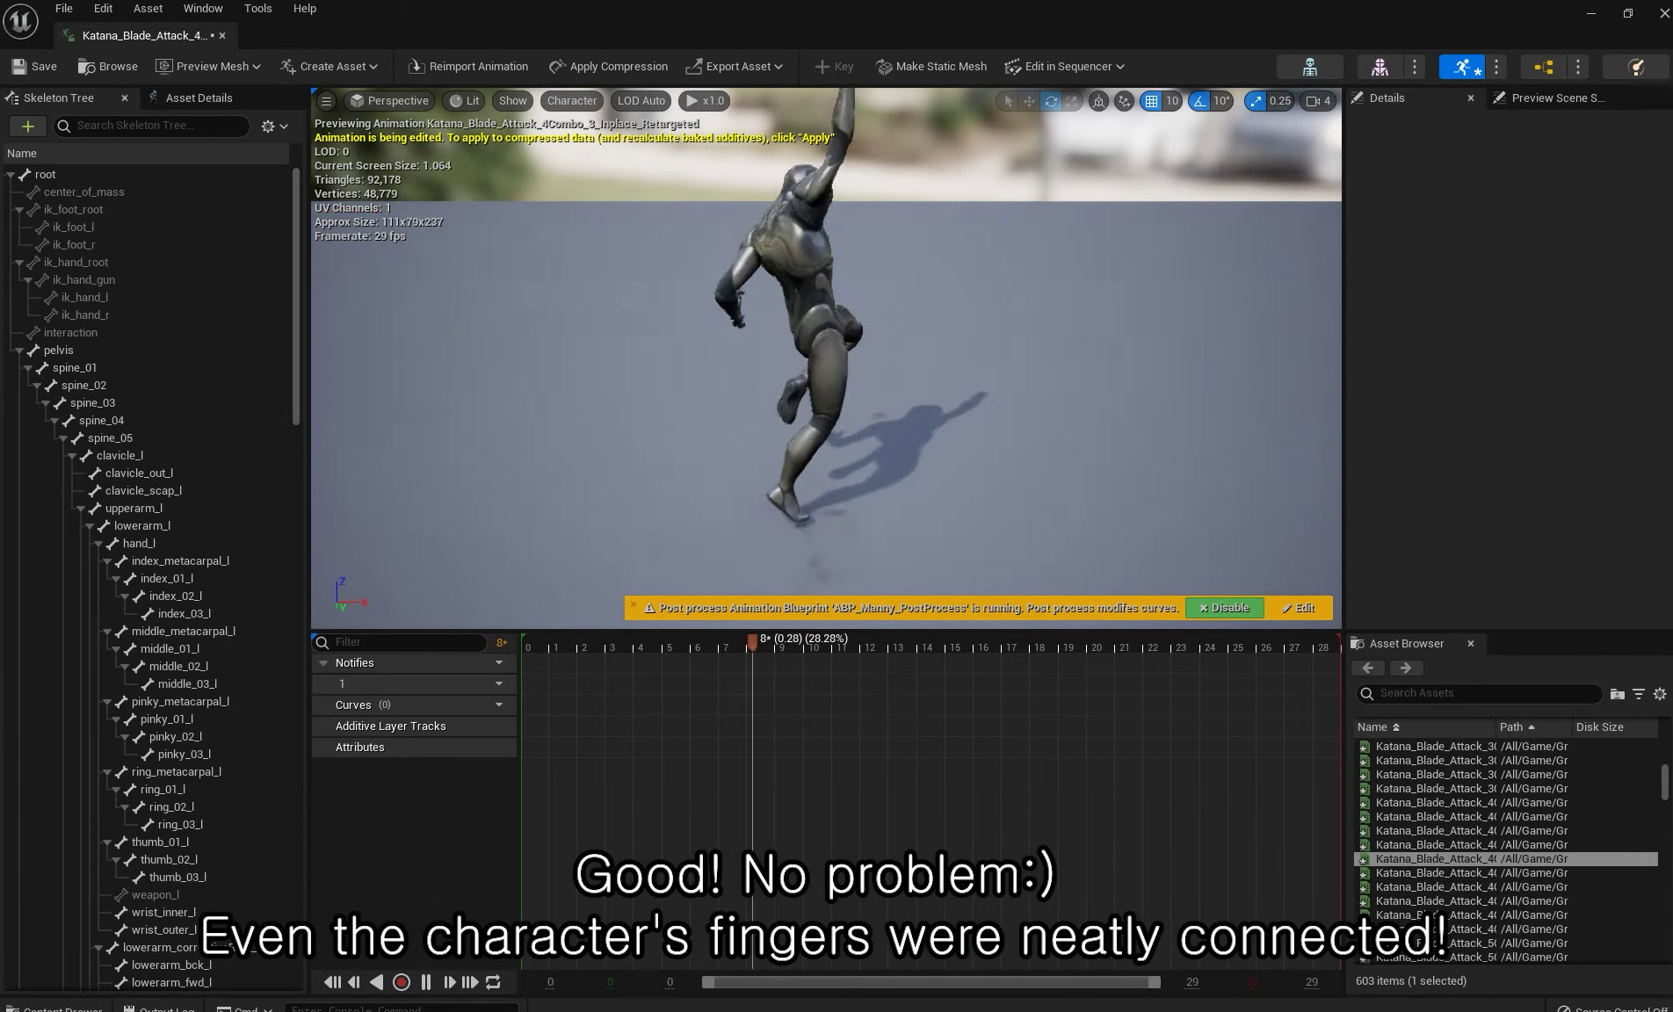
right_drag(846, 435, 879, 435)
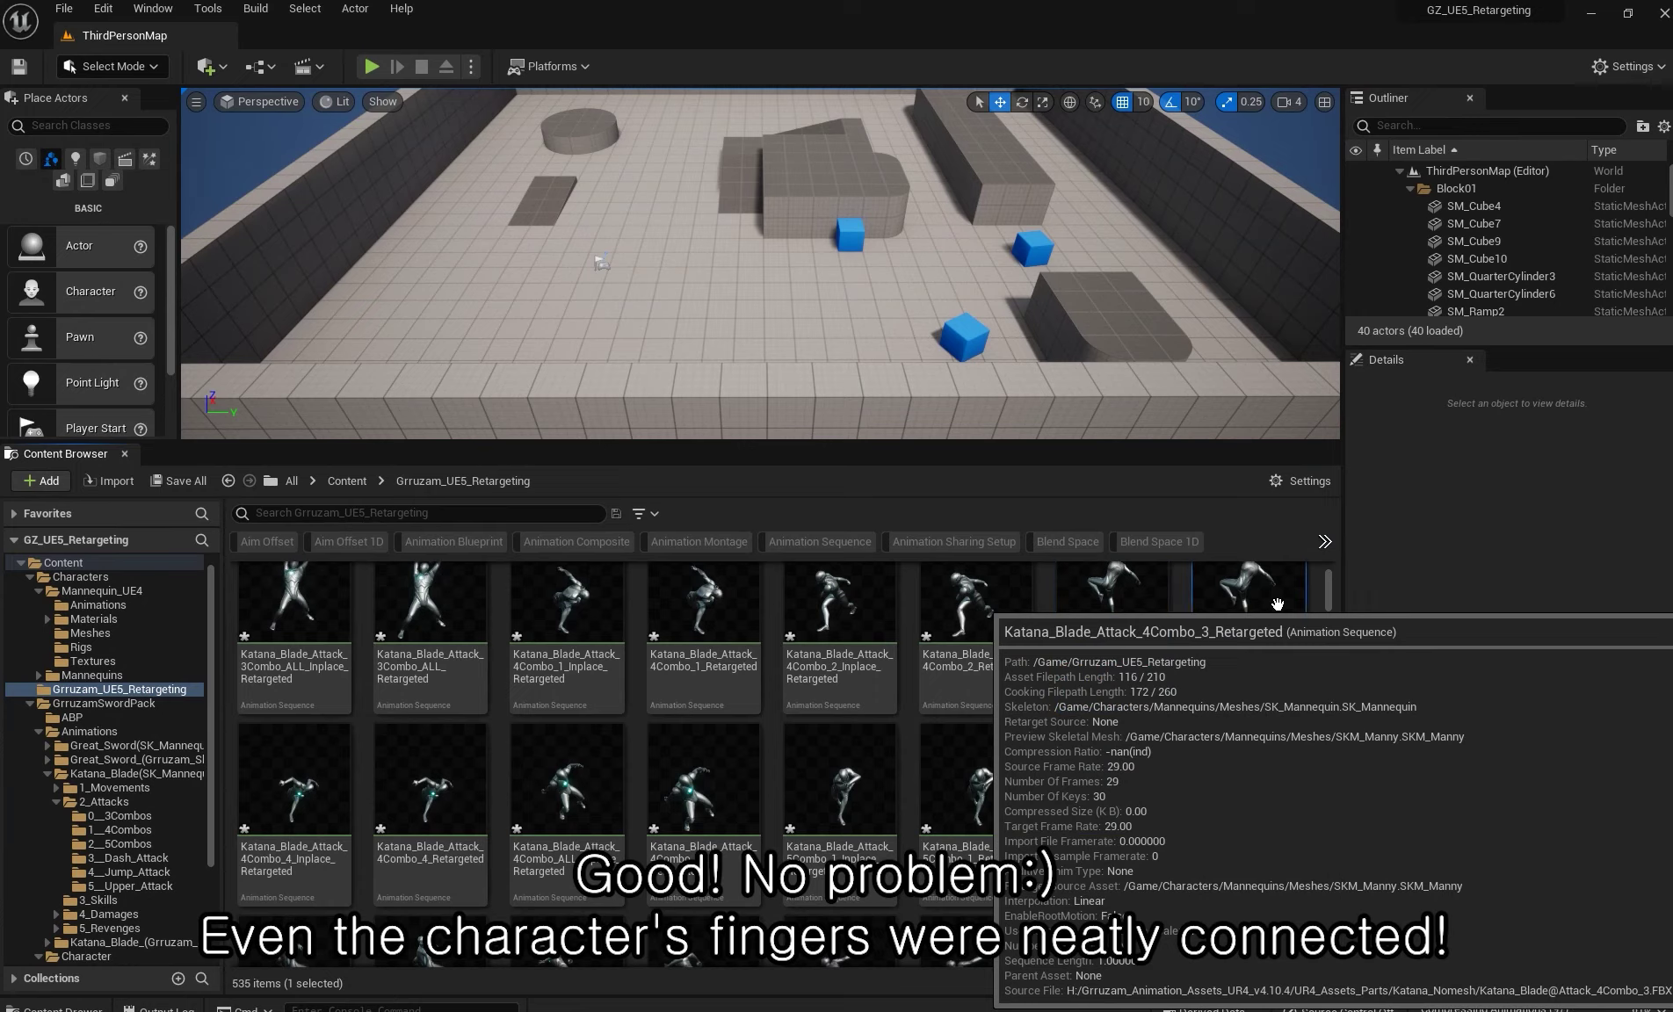
- Preview Katana_Blade_Attack_4Combo_3_Retargeted, toggle EnableRootMotion on then off, and close it
double_click(1277, 603)
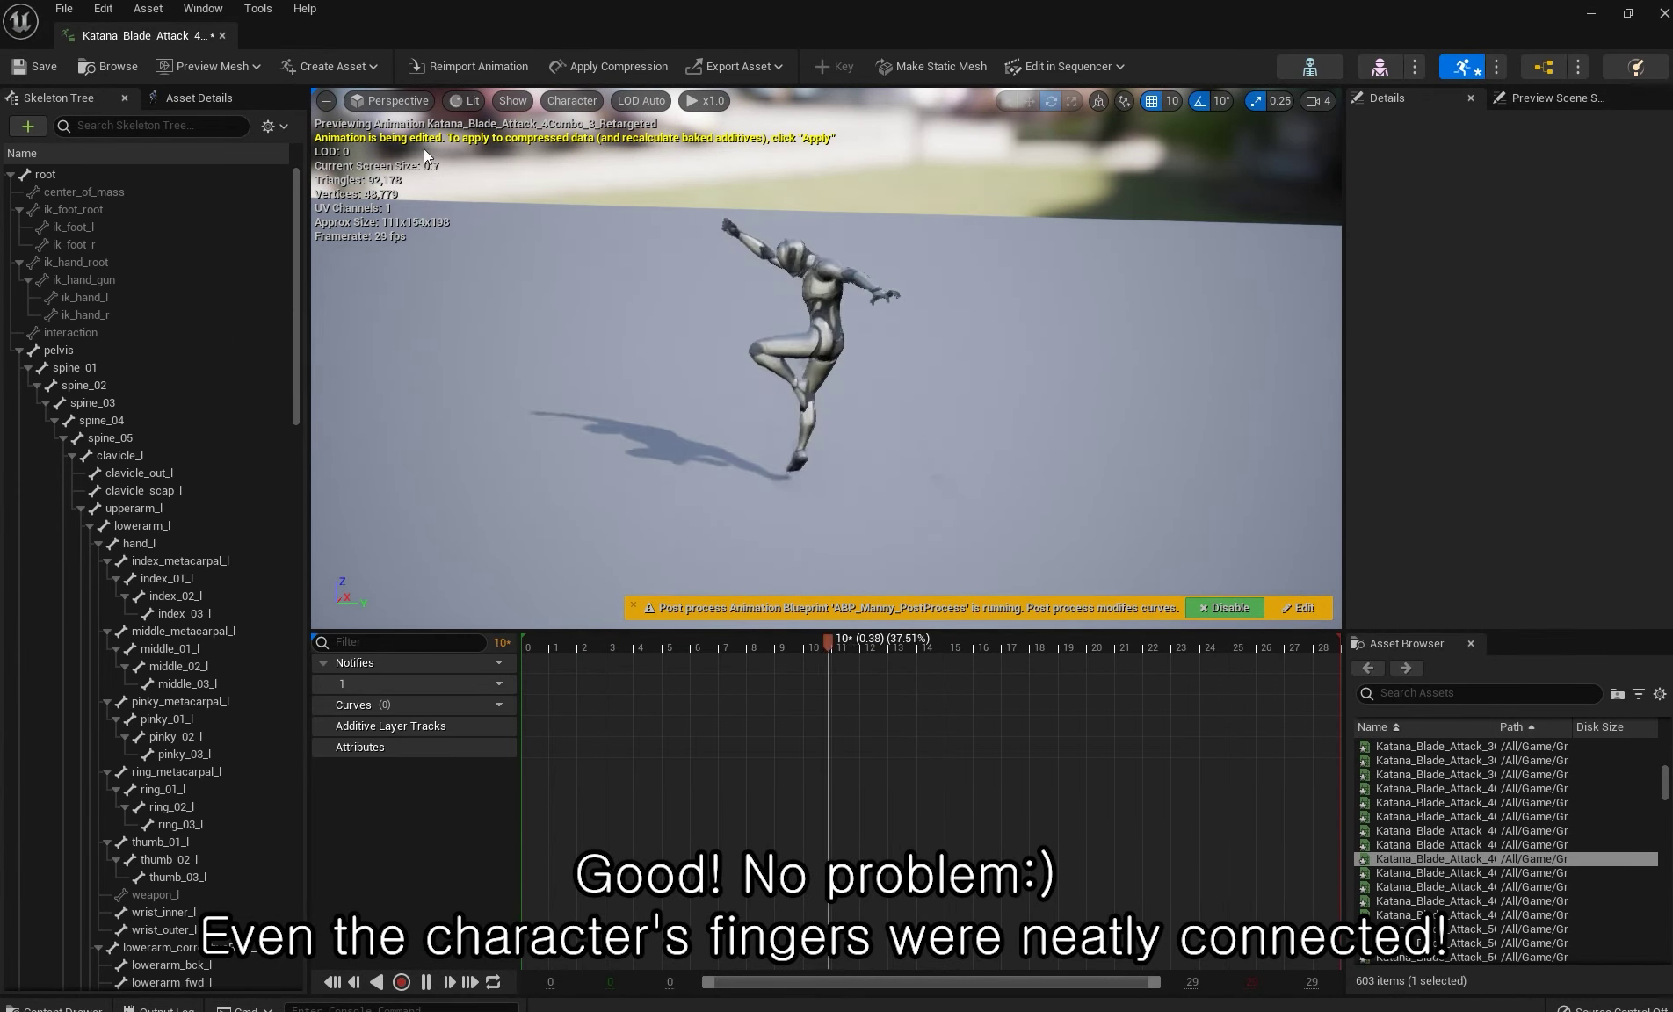
click(201, 100)
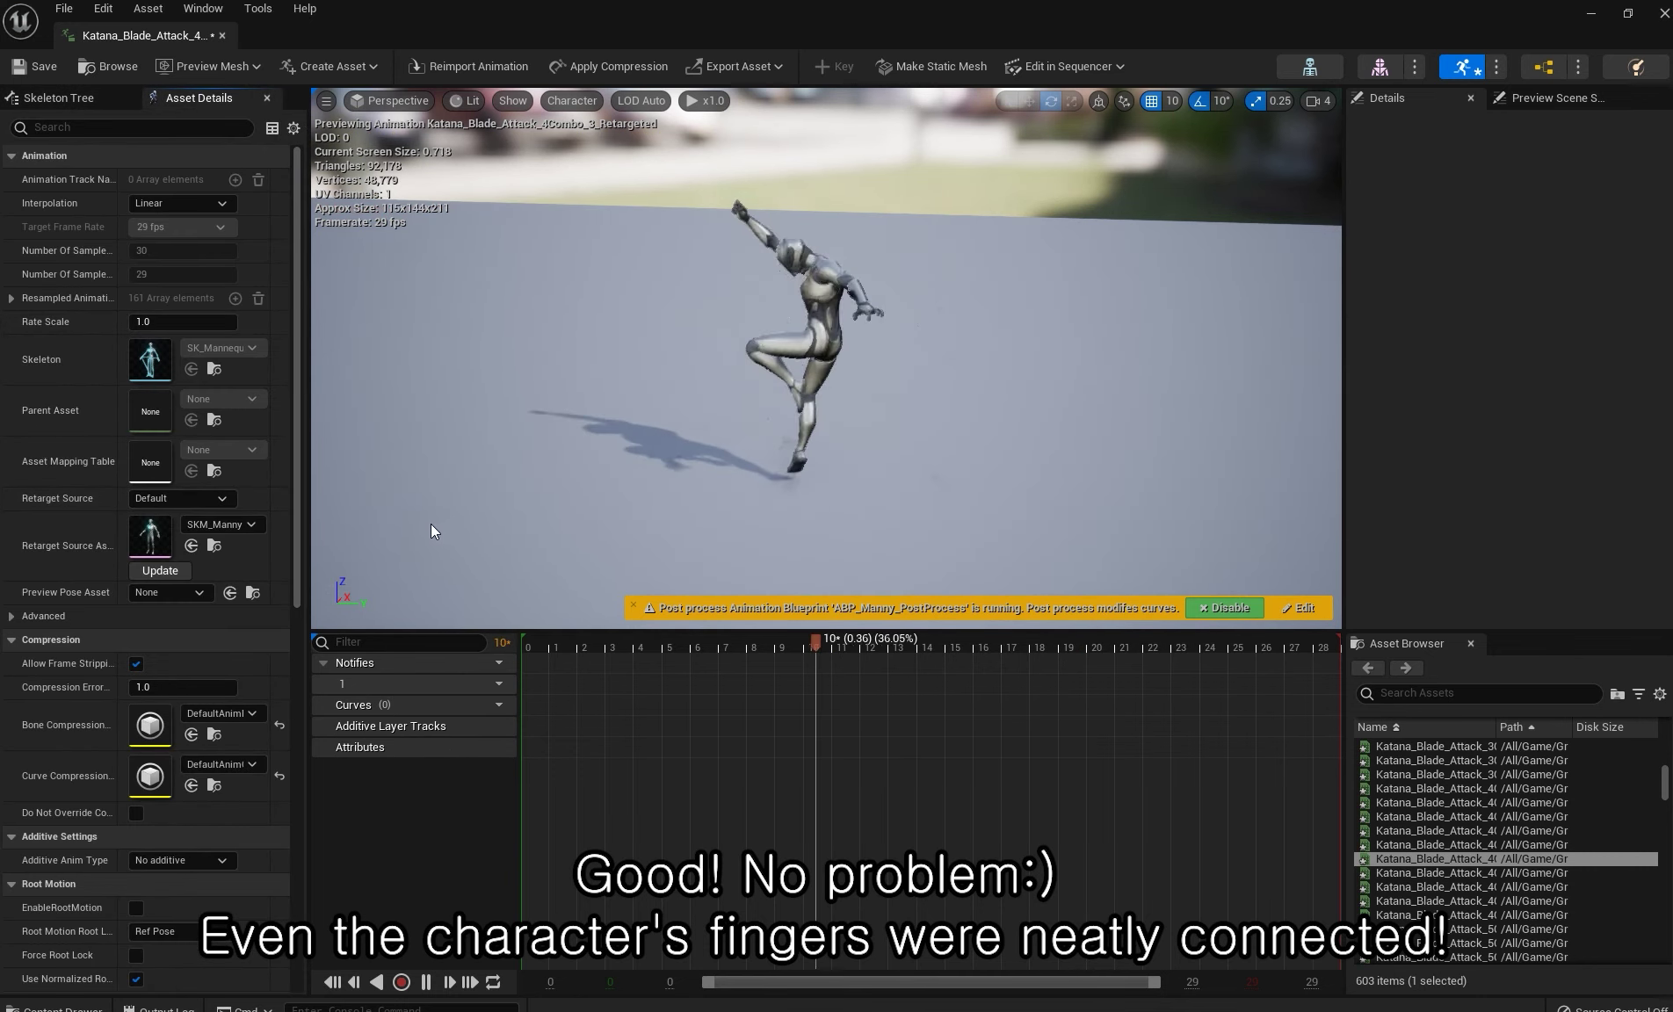
click(137, 907)
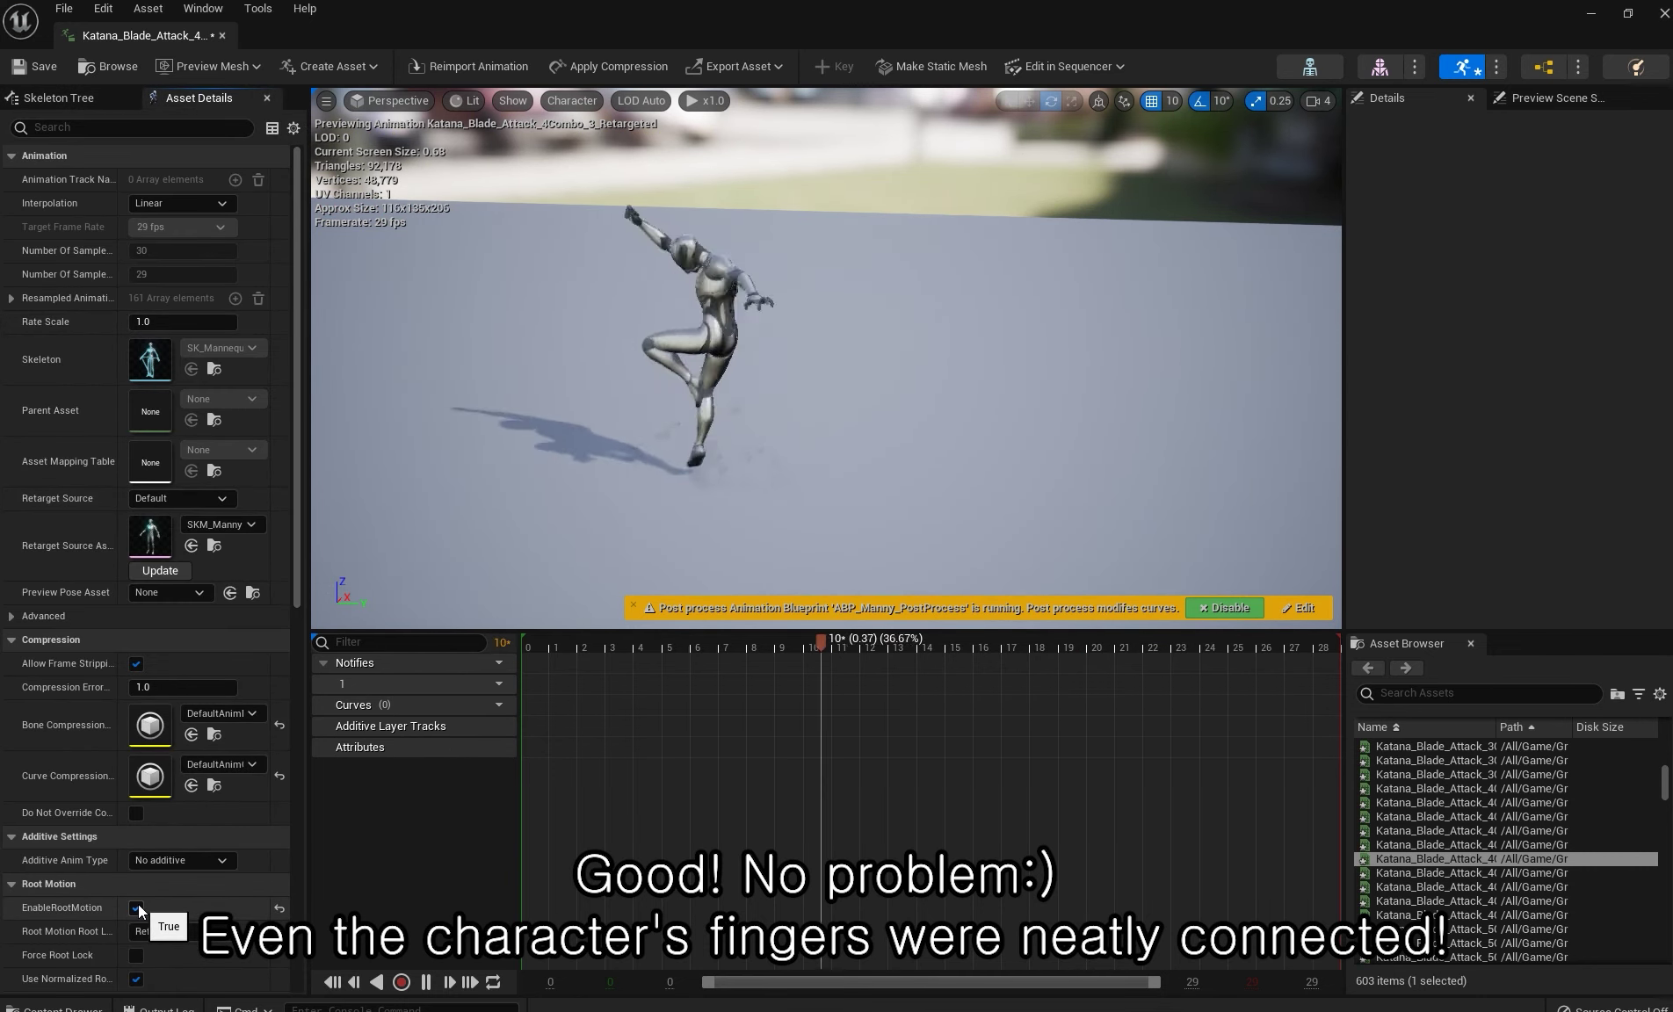
click(137, 908)
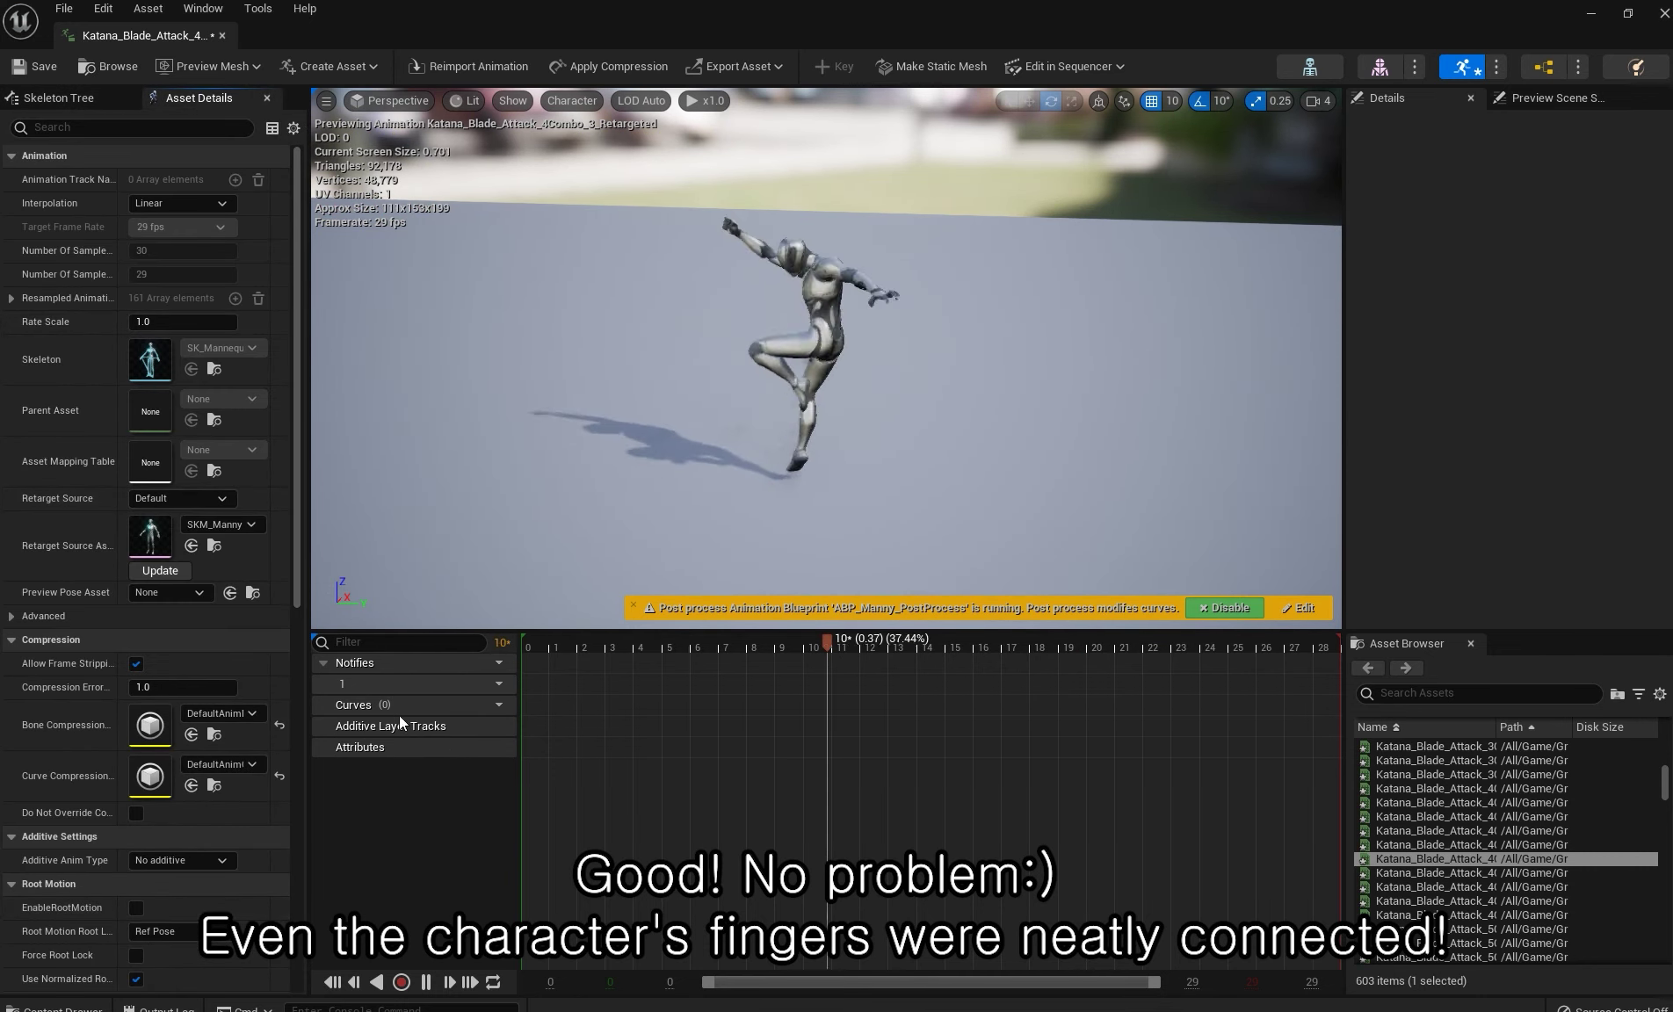
click(1664, 12)
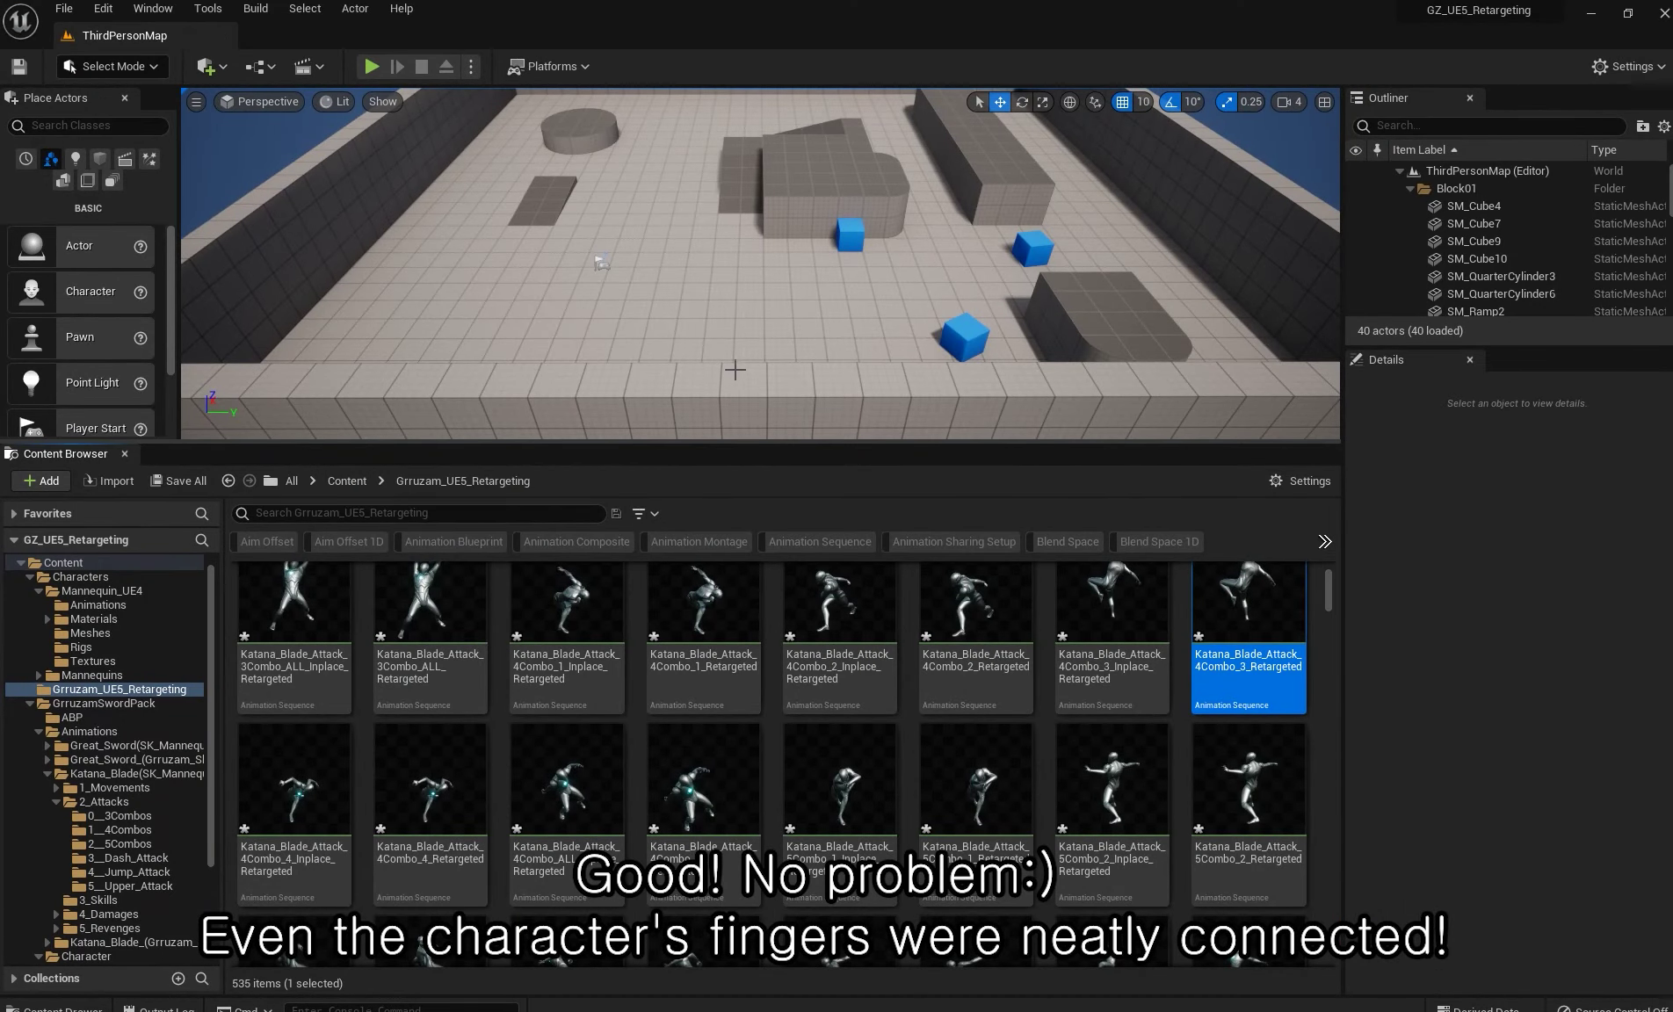